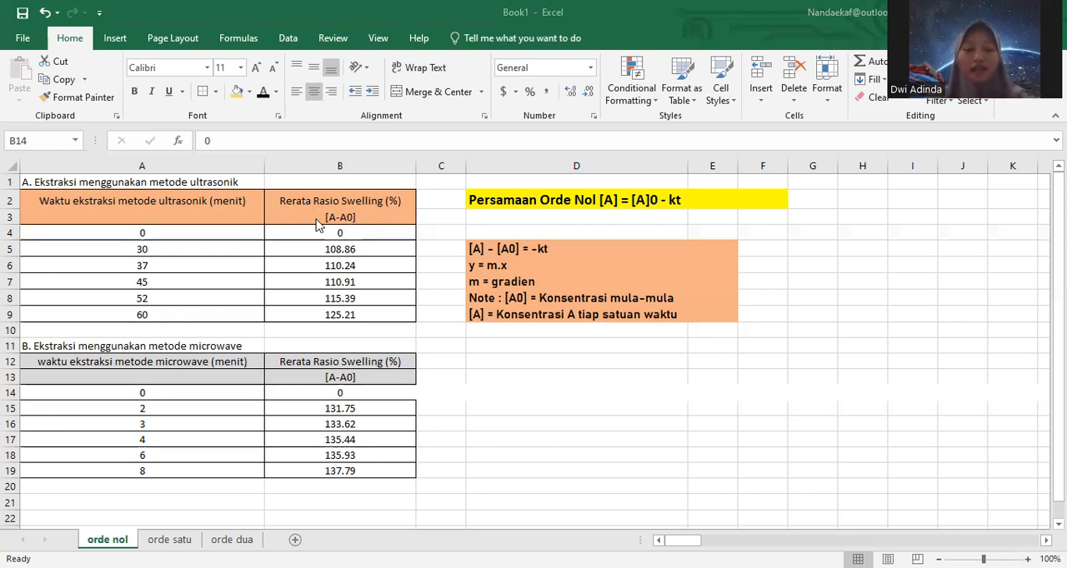
Step: Insert the recommended scatter chart for the ultrasonic extraction data in A4:B9
{"action": "left_click", "coordinate": [71, 234]}
{"action": "left_click_drag", "start_coordinate": [71, 233], "coordinate": [337, 319]}
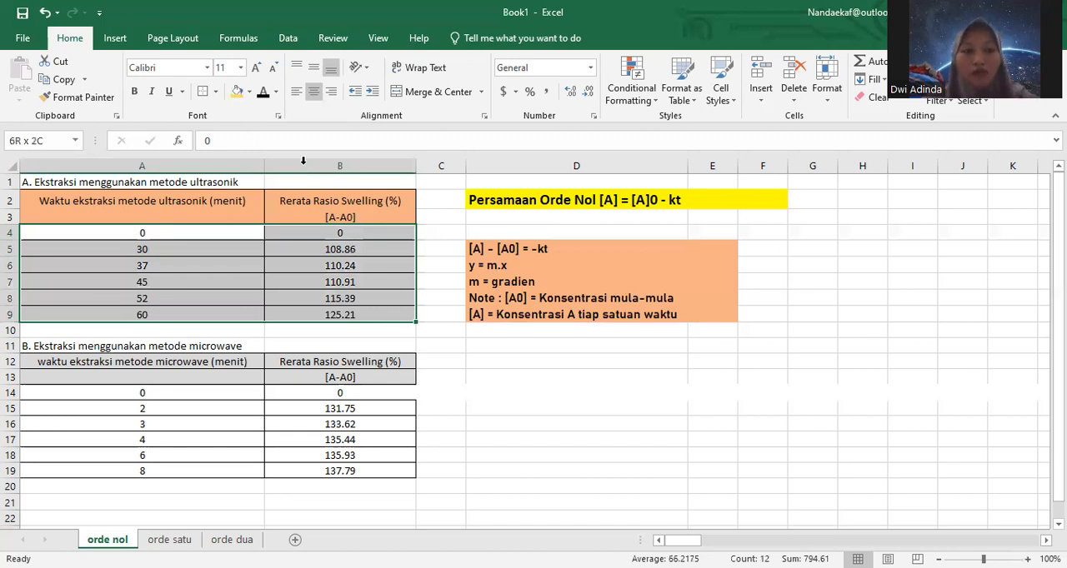
{"action": "left_click", "coordinate": [113, 38]}
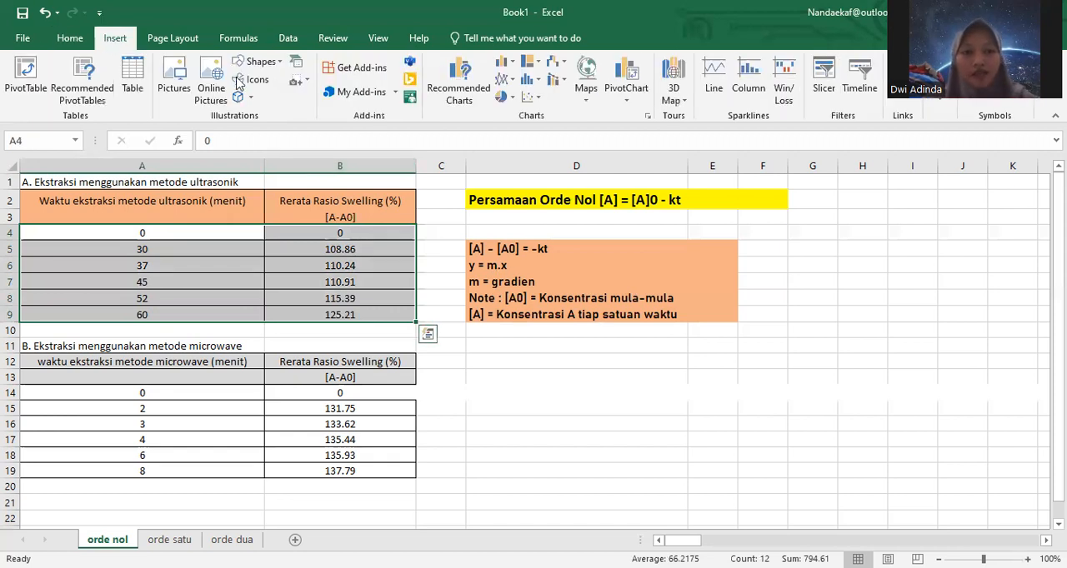
{"action": "left_click", "coordinate": [481, 87]}
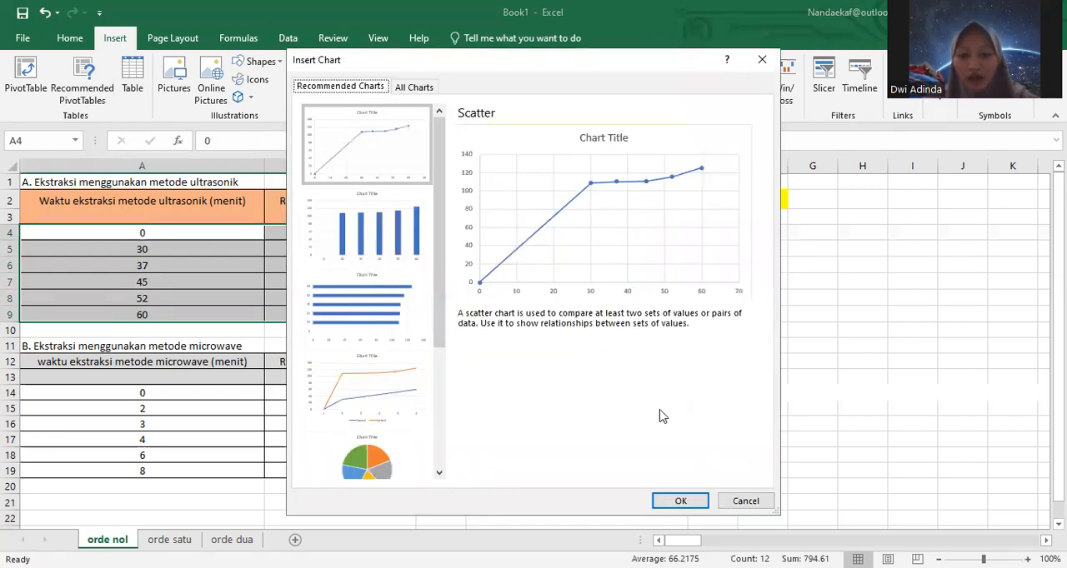
{"action": "left_click", "coordinate": [677, 505]}
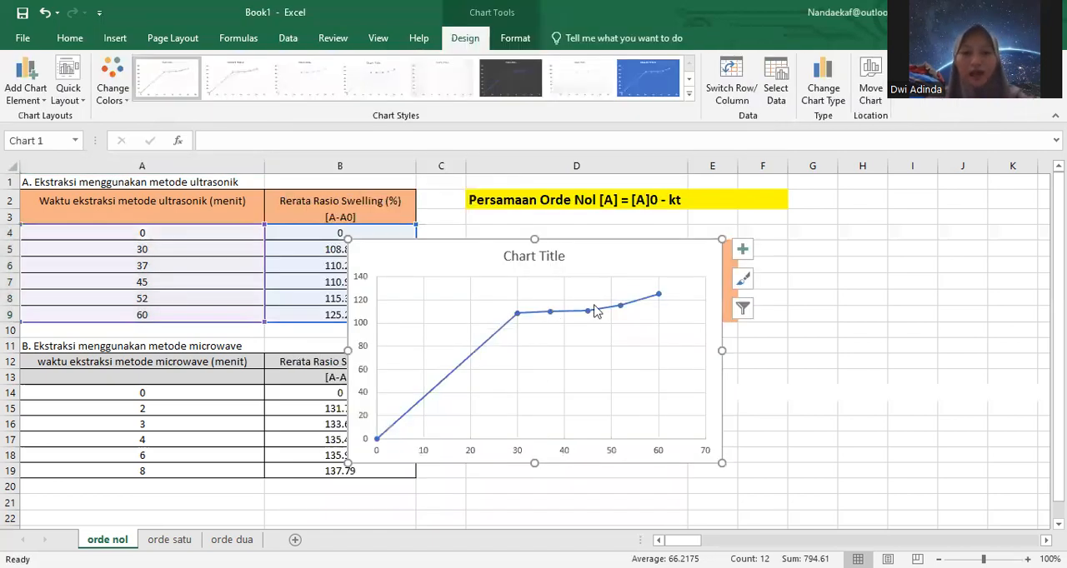
Step: Title the chart "Ekstraksi Ultrasonik Orde 0" and move it clear of the data tables
{"action": "left_click", "coordinate": [567, 254]}
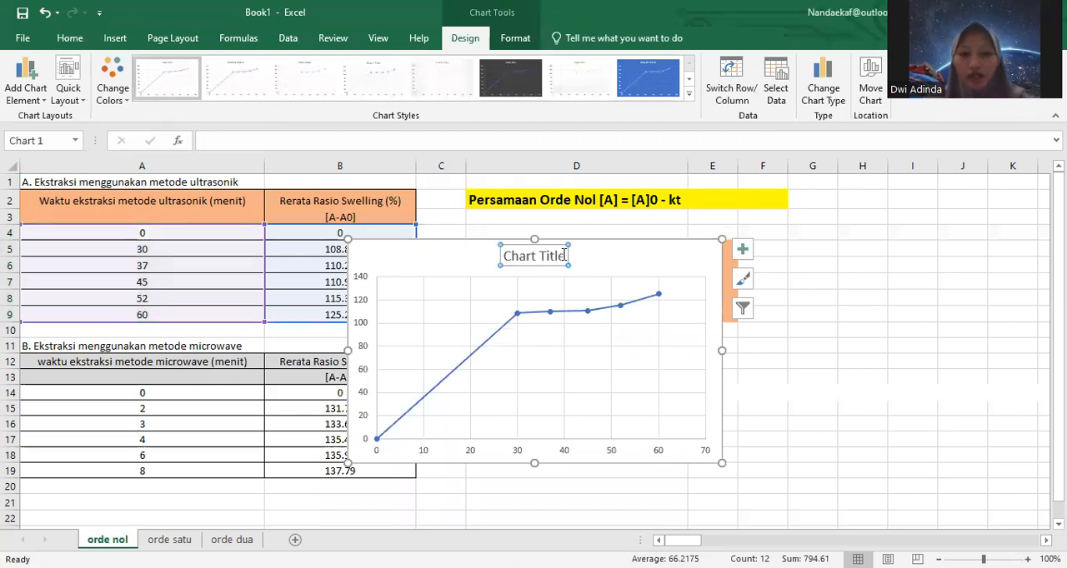
{"action": "left_click", "coordinate": [565, 255]}
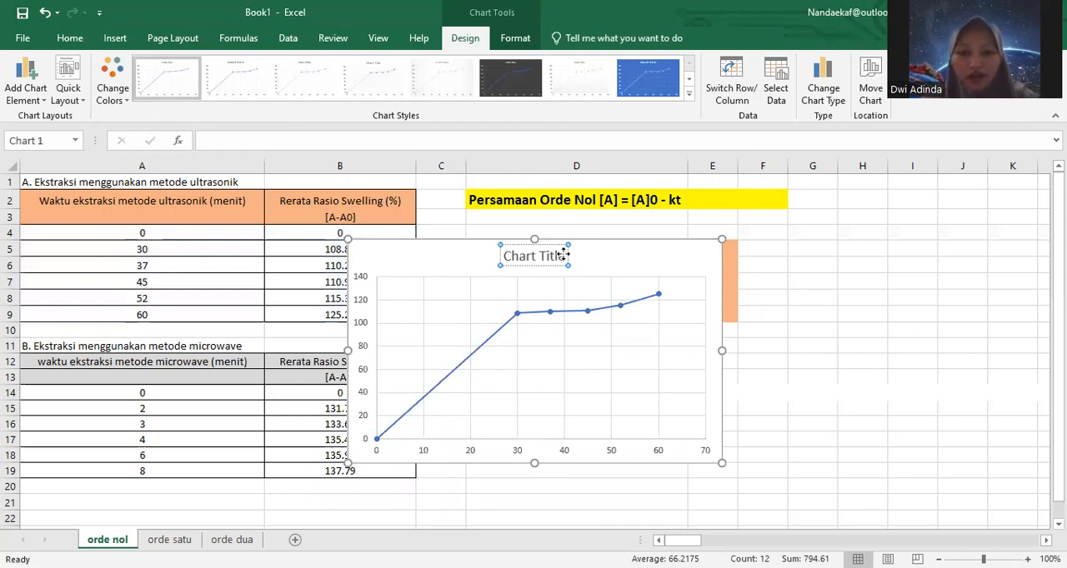
{"action": "key", "text": "BackSpace"}
{"action": "key", "text": "BackSpace"}
{"action": "key", "text": "BackSpace"}
{"action": "key", "text": "BackSpace"}
{"action": "key", "text": "BackSpace"}
{"action": "key", "text": "BackSpace"}
{"action": "key", "text": "BackSpace"}
{"action": "key", "text": "BackSpace"}
{"action": "key", "text": "BackSpace"}
{"action": "key", "text": "BackSpace"}
{"action": "key", "text": "BackSpace"}
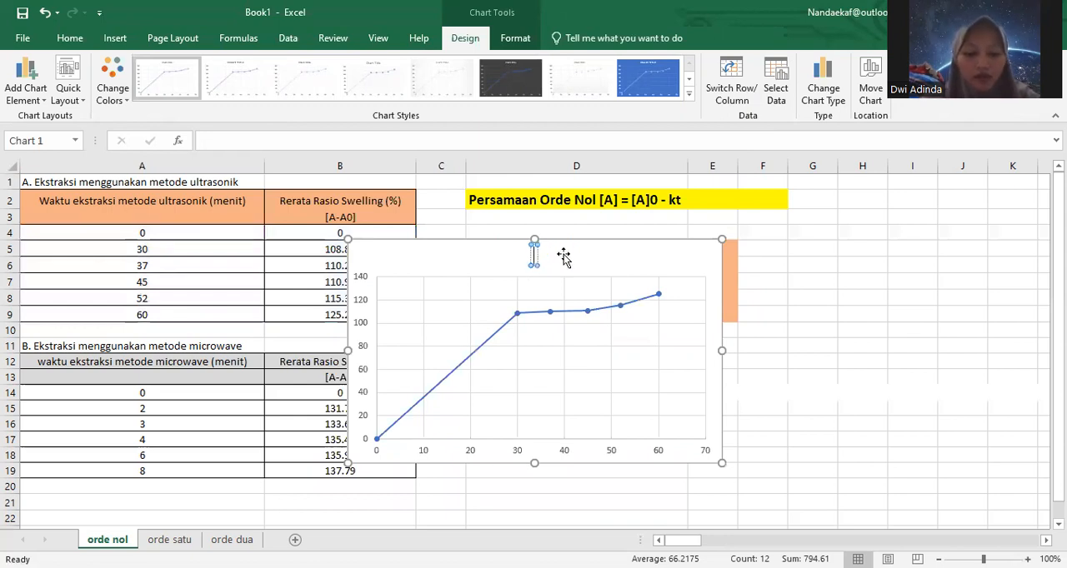
{"action": "type", "text": "Eks"}
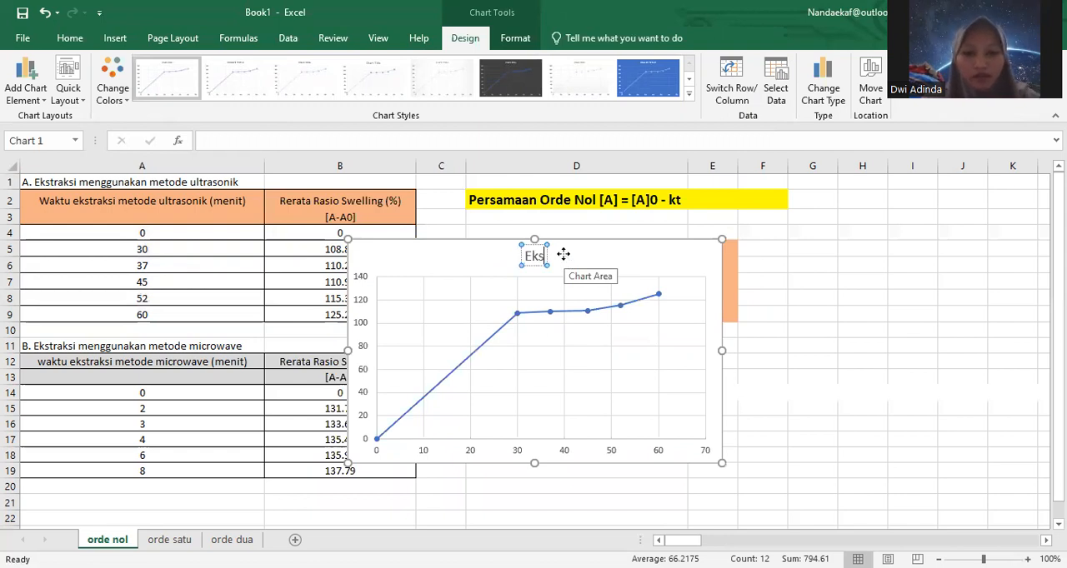
{"action": "type", "text": "traksi"}
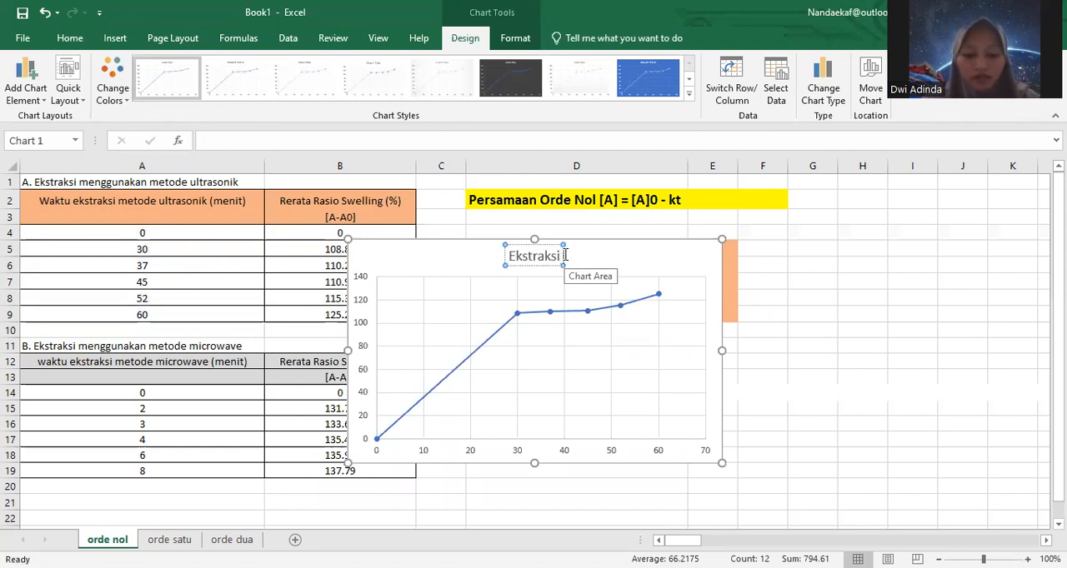
{"action": "type", "text": " Ultra"}
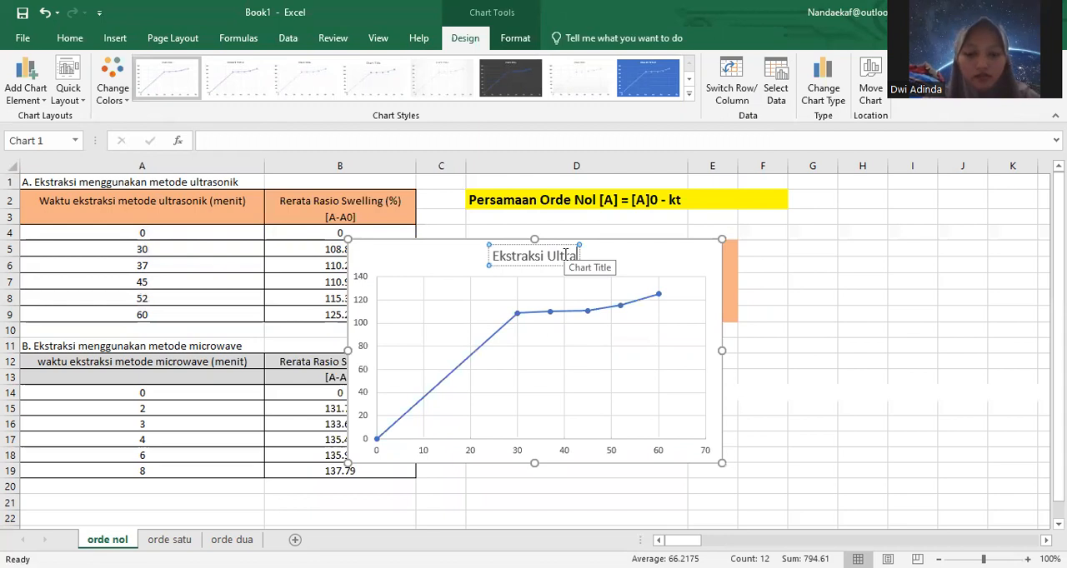
{"action": "type", "text": "sonik O"}
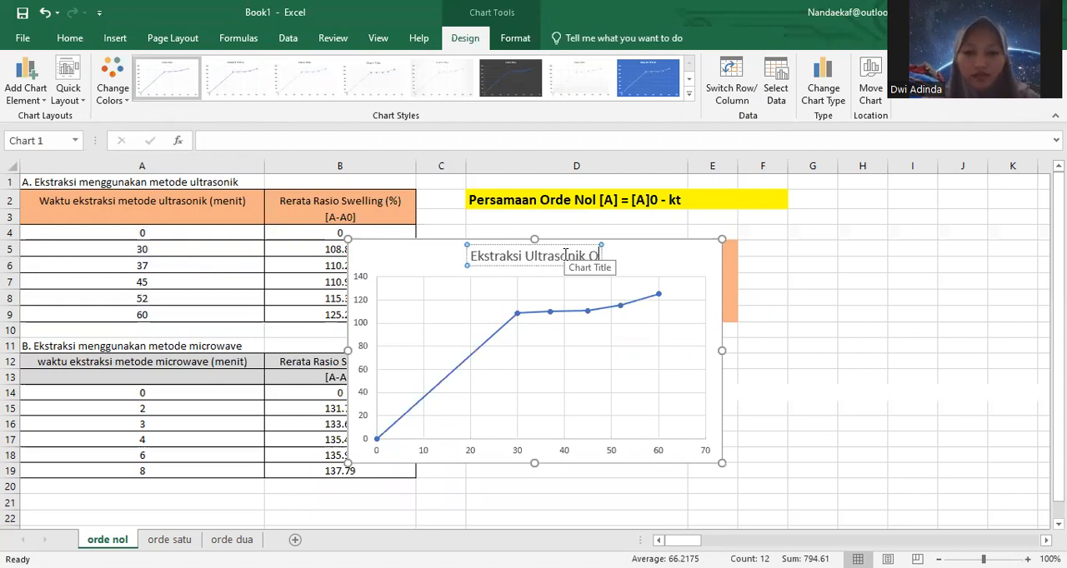
{"action": "type", "text": "rde 0"}
{"action": "left_click_drag", "start_coordinate": [647, 255], "coordinate": [725, 311]}
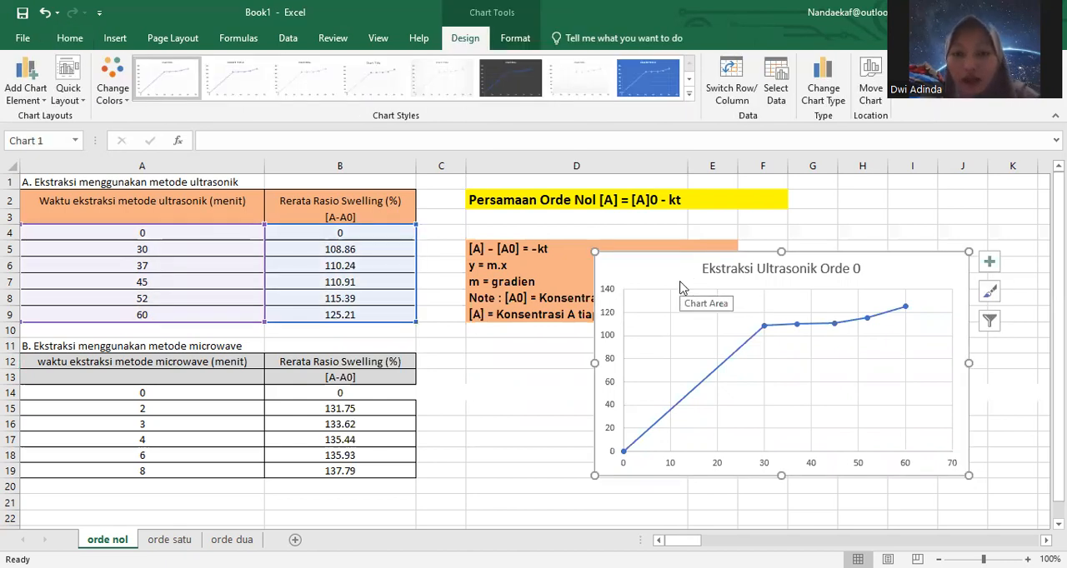
Step: Add a linear trendline to the ultrasonic data series, displaying its equation and R-squared value on the chart
{"action": "right_click", "coordinate": [702, 336]}
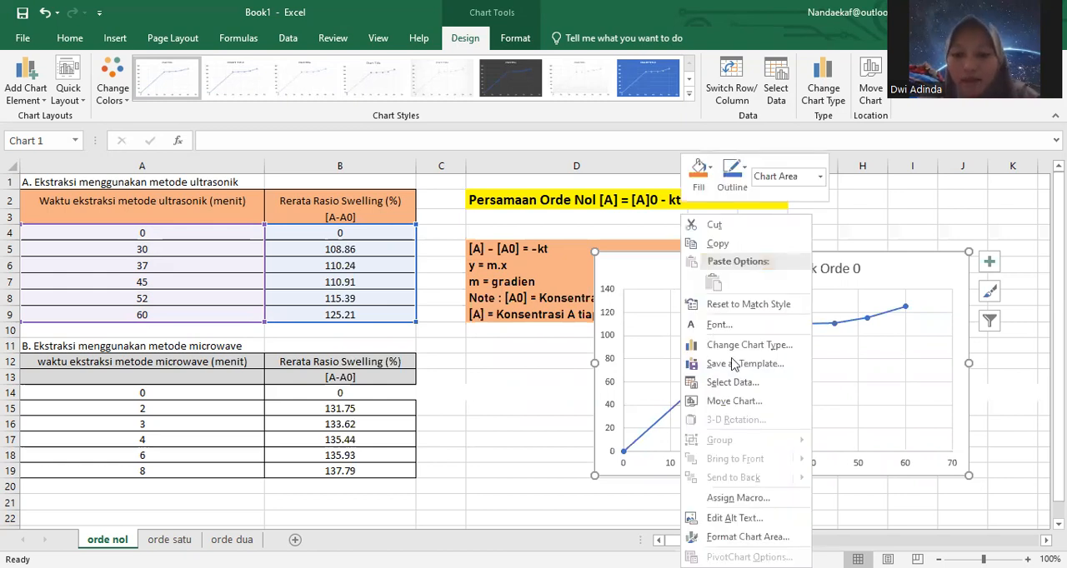
{"action": "left_click", "coordinate": [831, 323]}
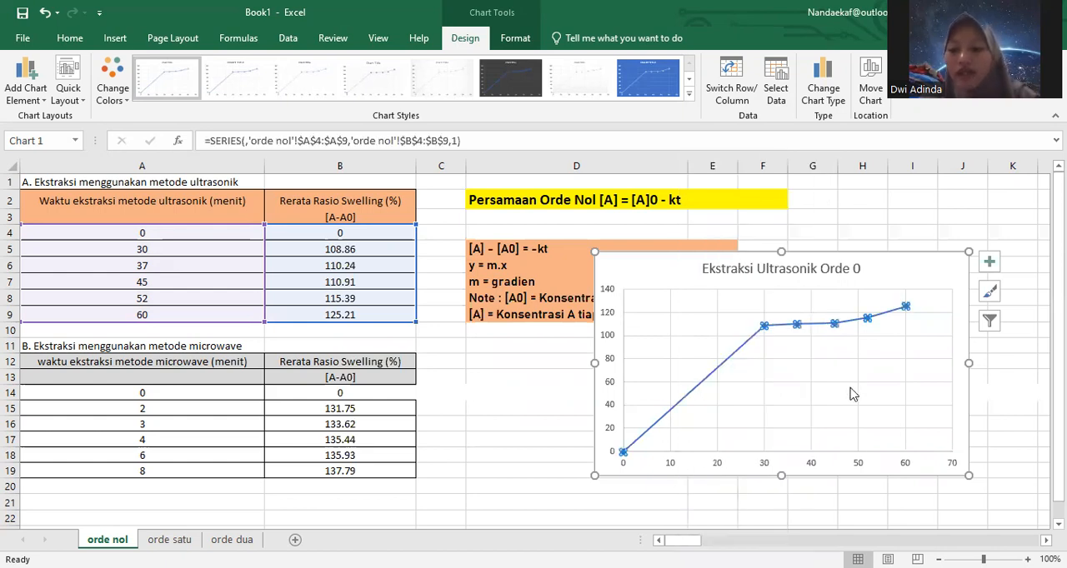
{"action": "right_click", "coordinate": [830, 323]}
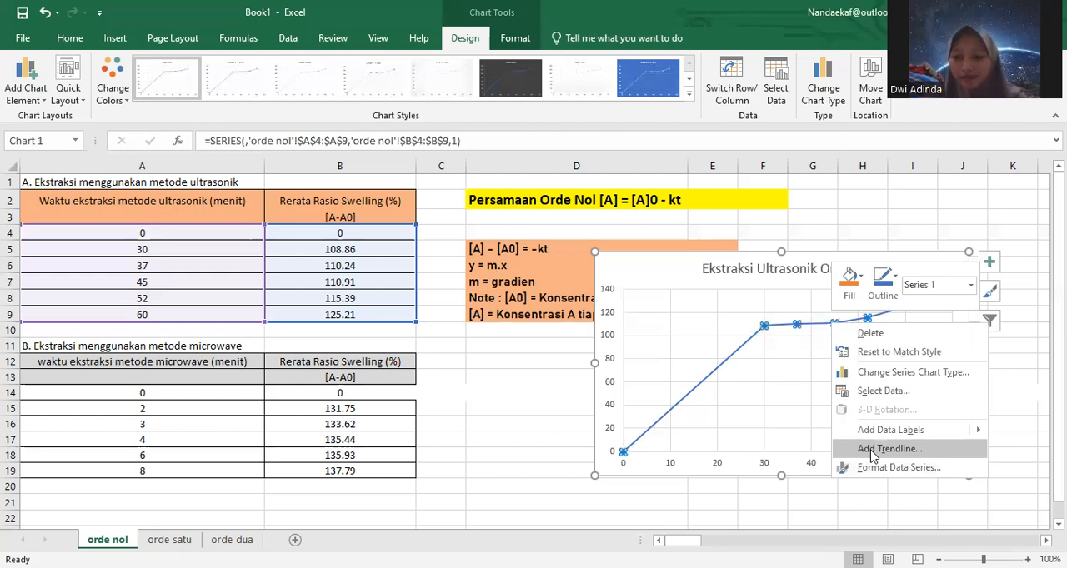
{"action": "left_click", "coordinate": [954, 447]}
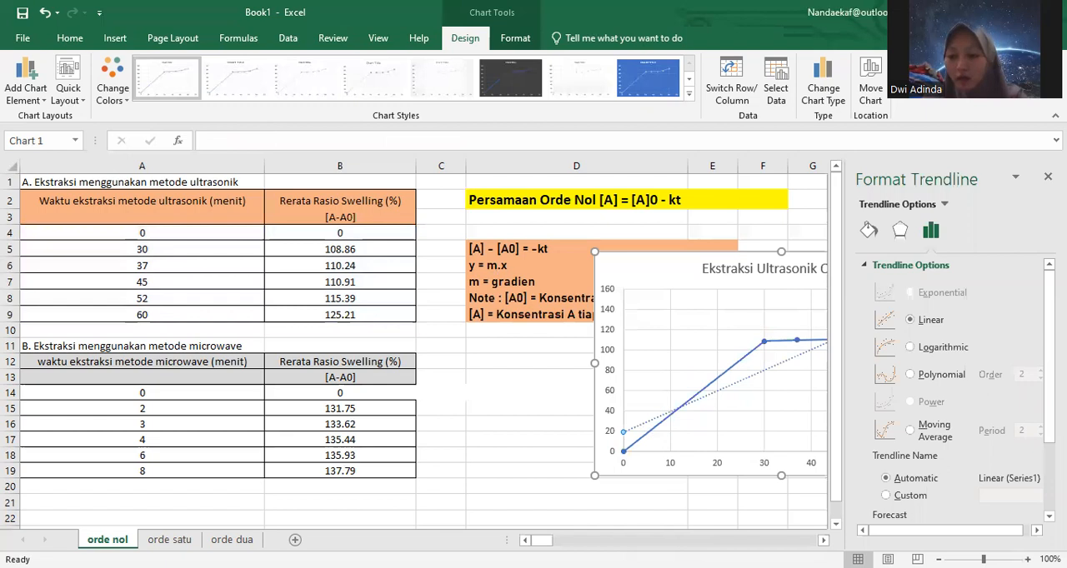
{"action": "scroll", "coordinate": [950, 383], "scroll_direction": "down", "scroll_amount": 3}
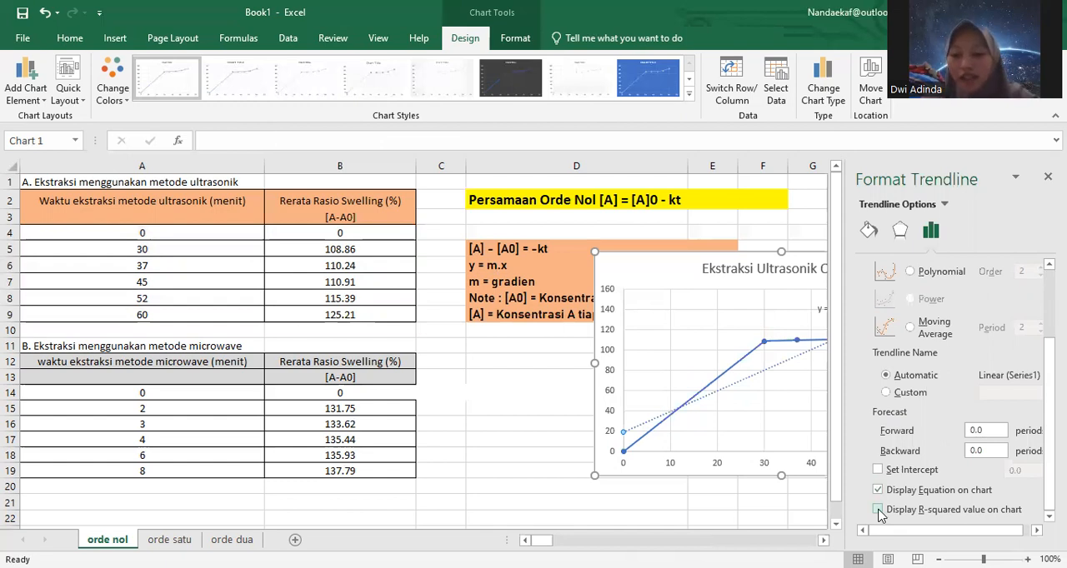
{"action": "left_click", "coordinate": [877, 510]}
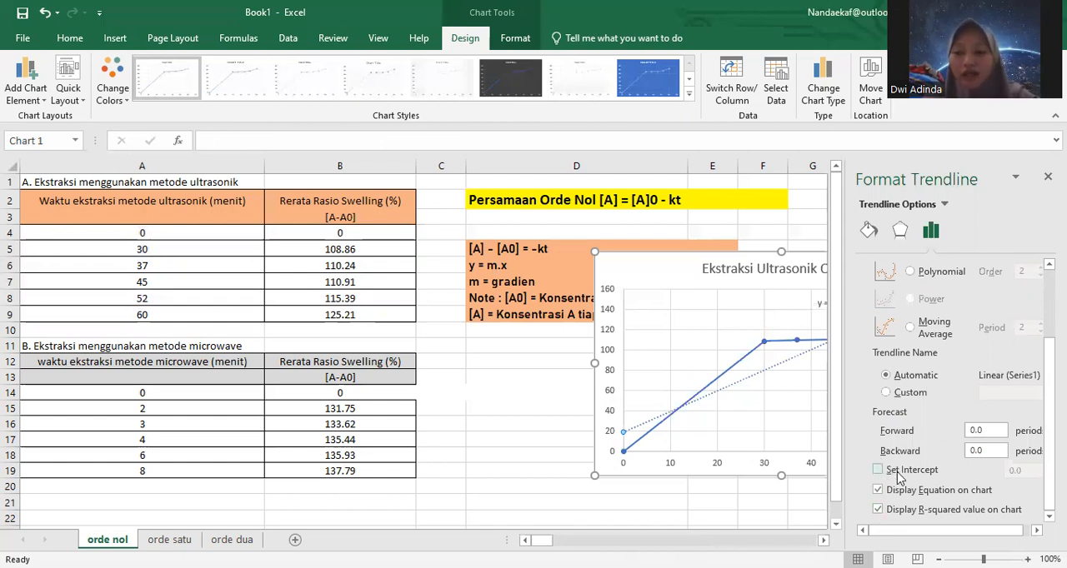
Step: Reposition the ultrasonic chart directly below the orange equation notes, beside the microwave table, and deselect it
{"action": "left_click", "coordinate": [794, 497]}
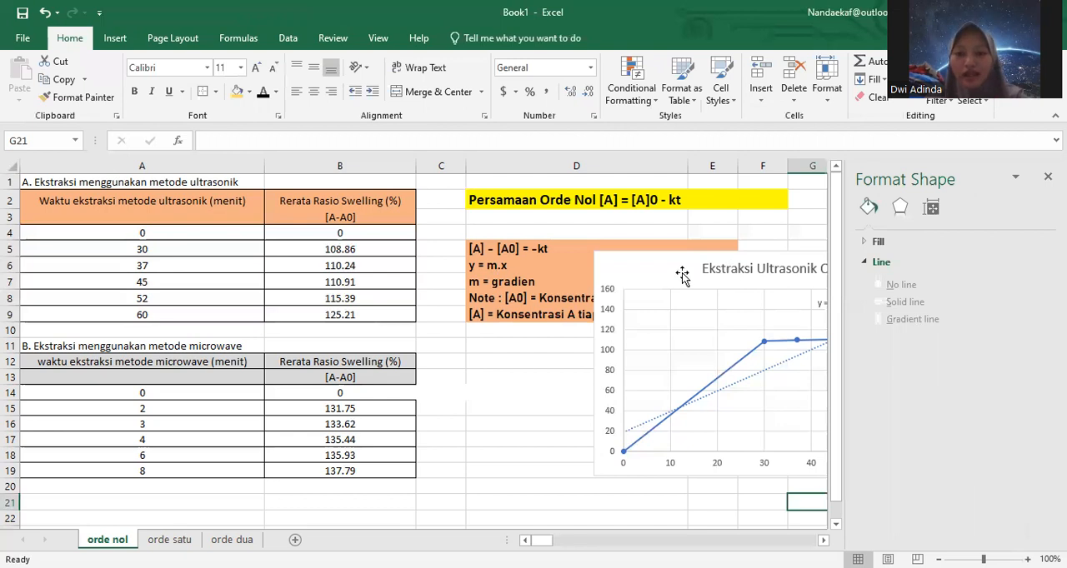
{"action": "left_click_drag", "start_coordinate": [531, 262], "coordinate": [519, 258]}
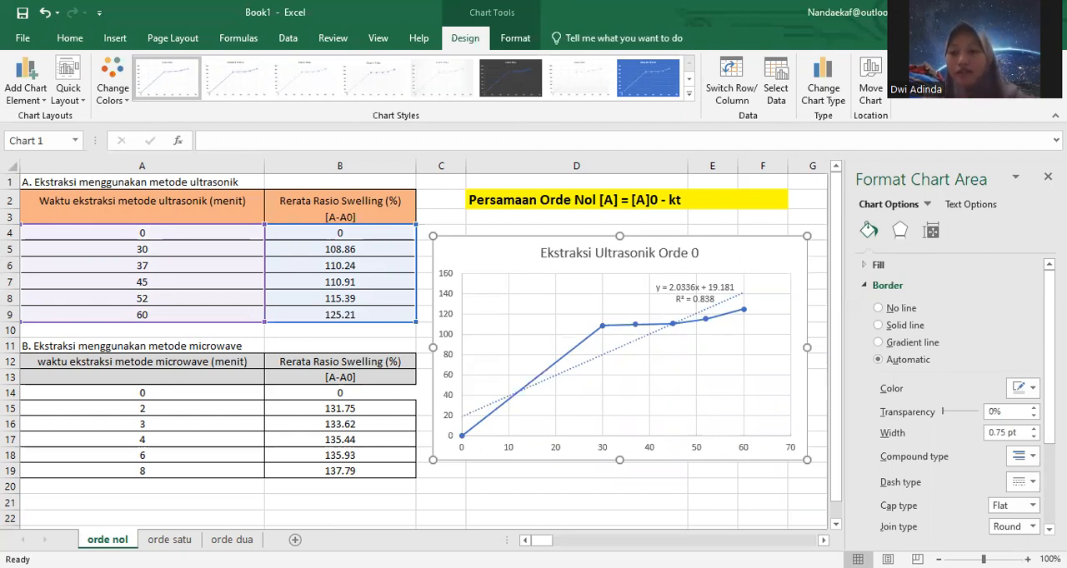
{"action": "left_click", "coordinate": [1056, 140]}
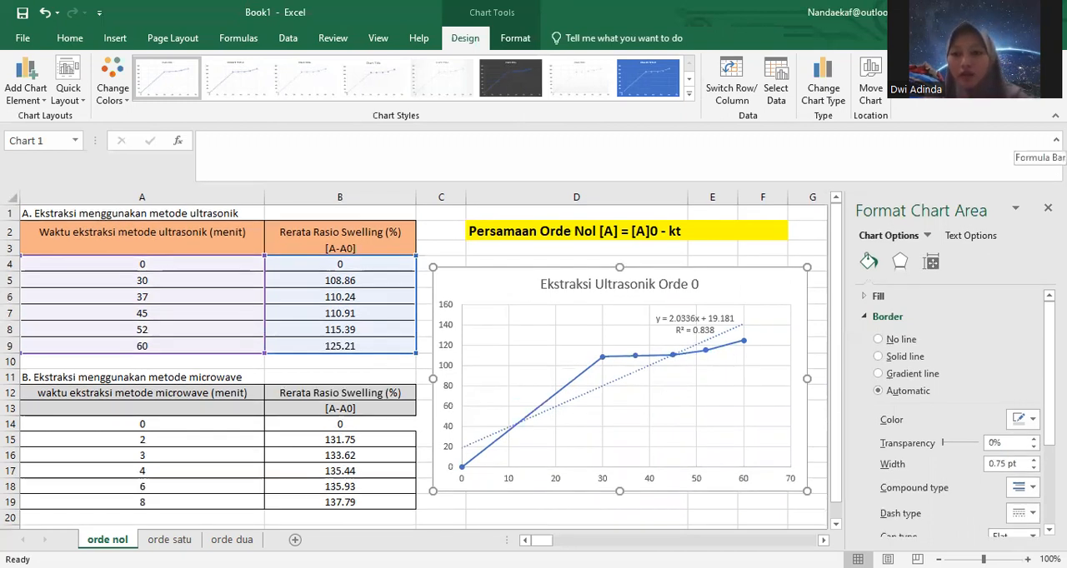
{"action": "left_click", "coordinate": [1056, 140]}
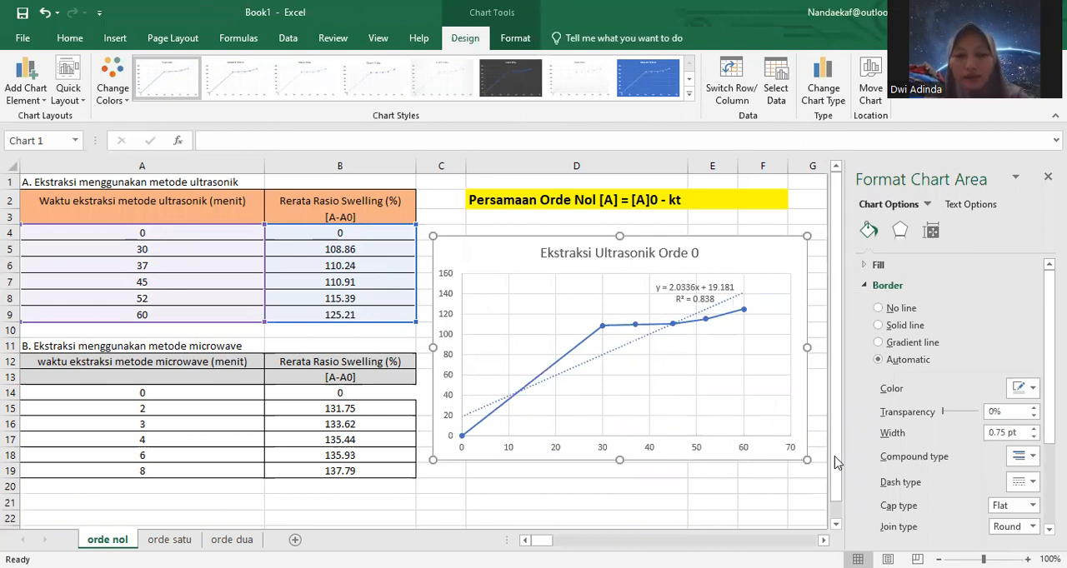
{"action": "scroll", "coordinate": [788, 450], "scroll_direction": "down", "scroll_amount": 1}
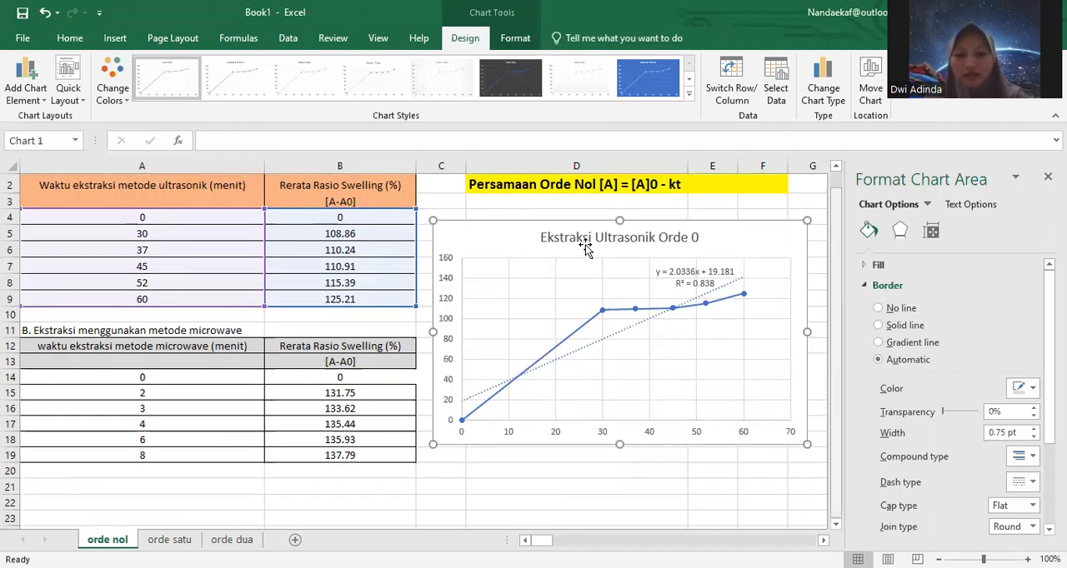
{"action": "left_click_drag", "start_coordinate": [539, 237], "coordinate": [495, 335]}
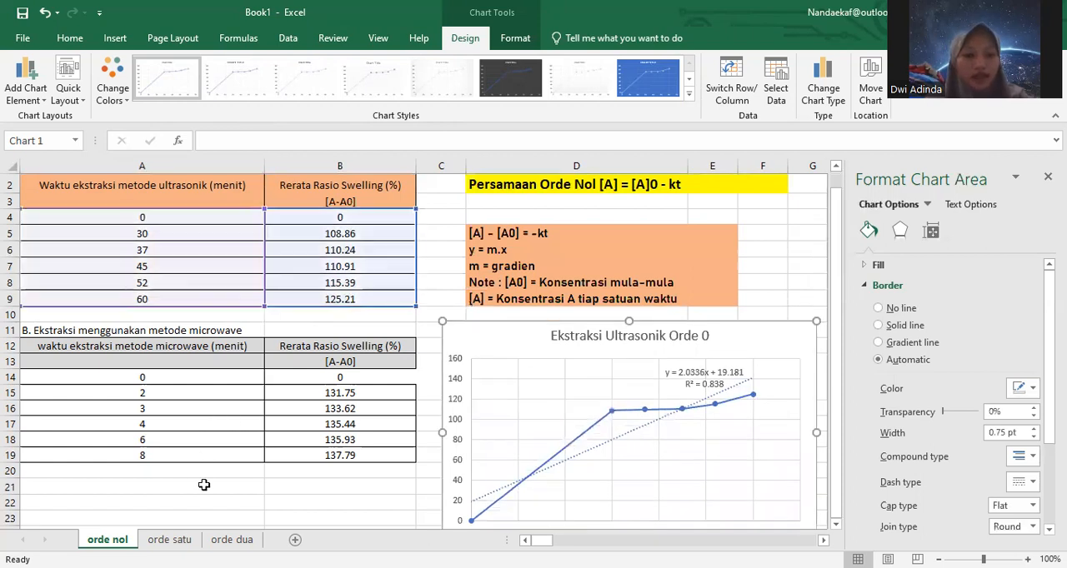
{"action": "key", "text": "Escape"}
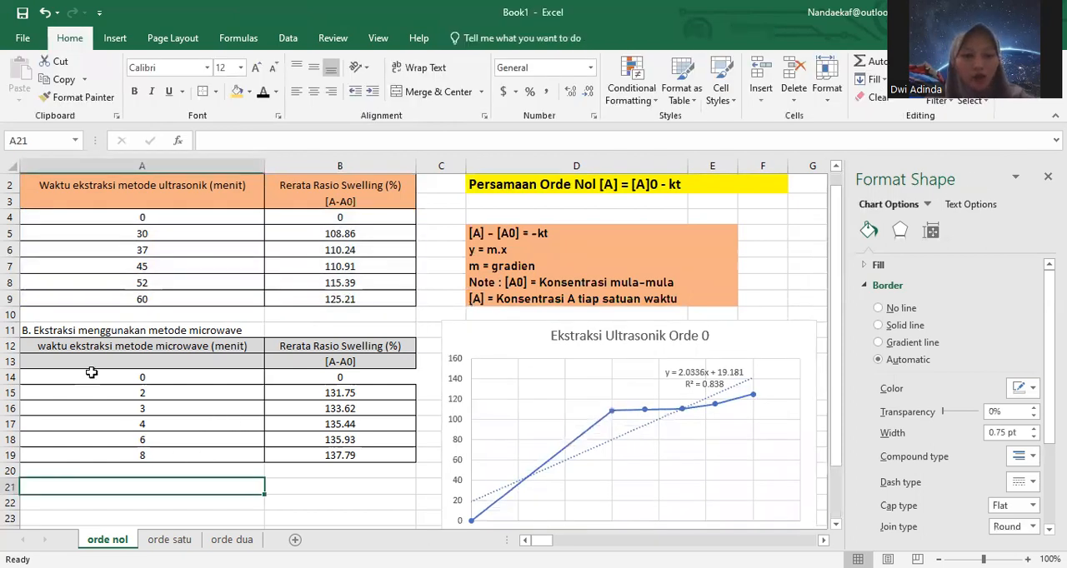
Step: Insert the recommended scatter chart for the microwave extraction data in A14:B19
{"action": "left_click", "coordinate": [91, 372]}
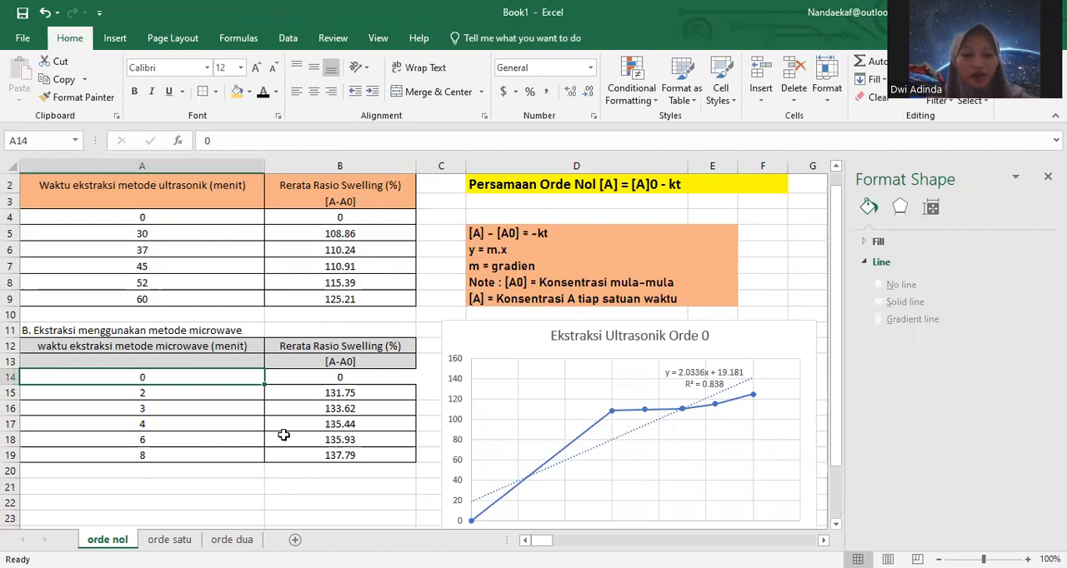
{"action": "left_click_drag", "start_coordinate": [283, 435], "coordinate": [317, 458]}
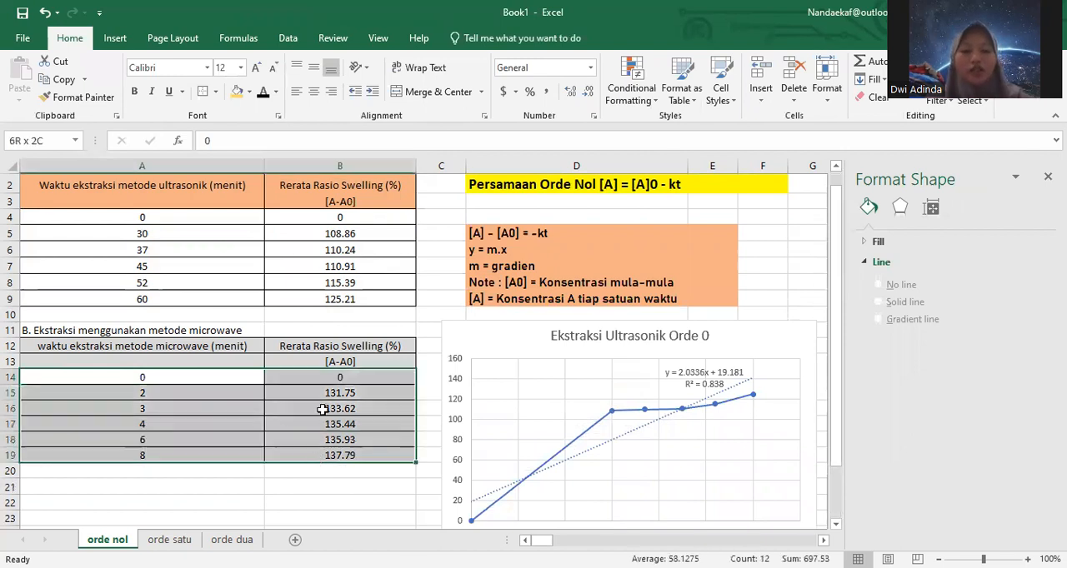
{"action": "left_click_drag", "start_coordinate": [322, 410], "coordinate": [328, 407]}
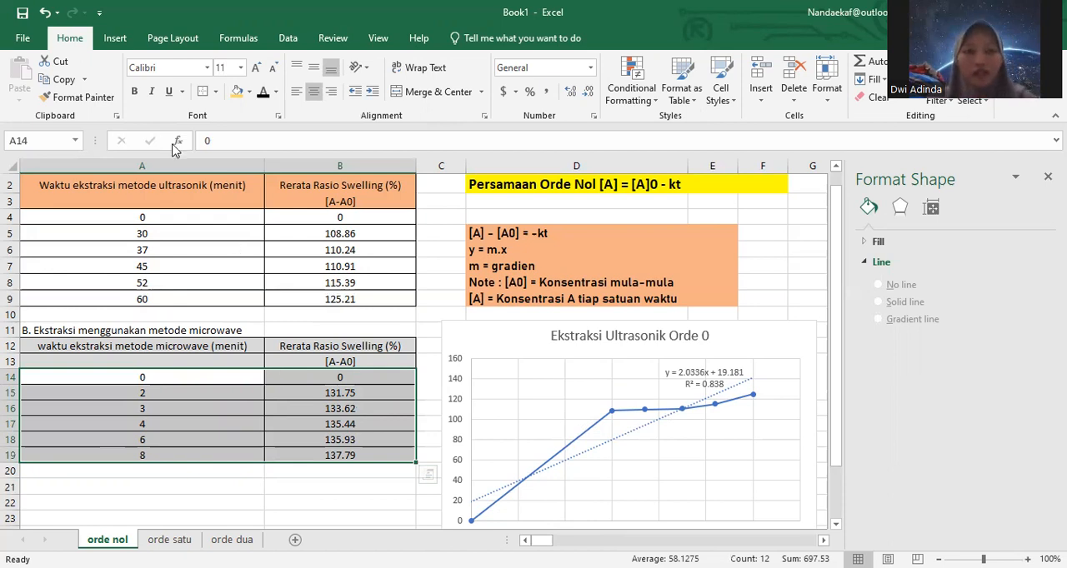
{"action": "left_click", "coordinate": [115, 38]}
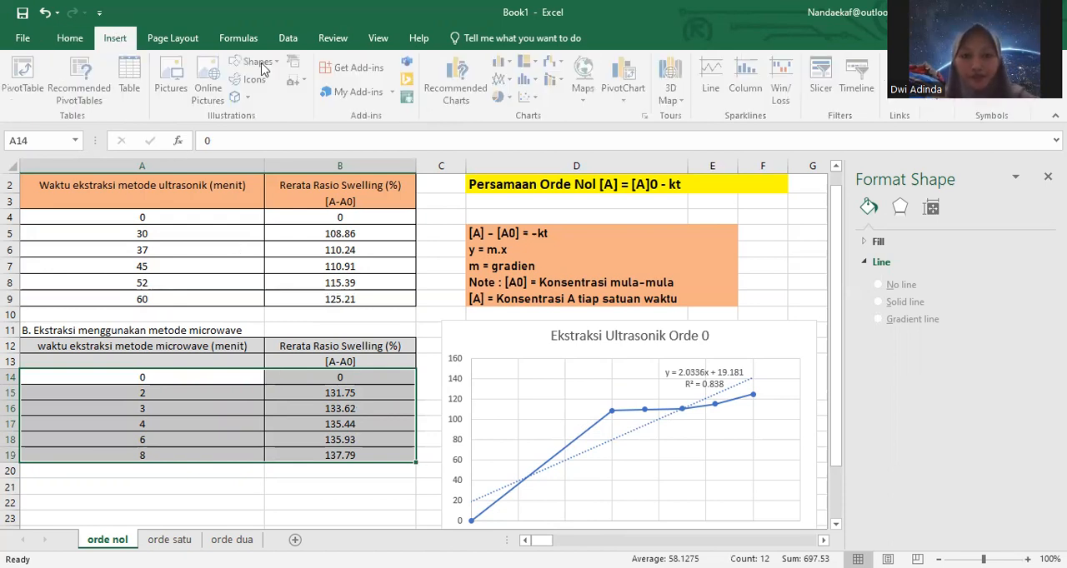
{"action": "left_click", "coordinate": [467, 98]}
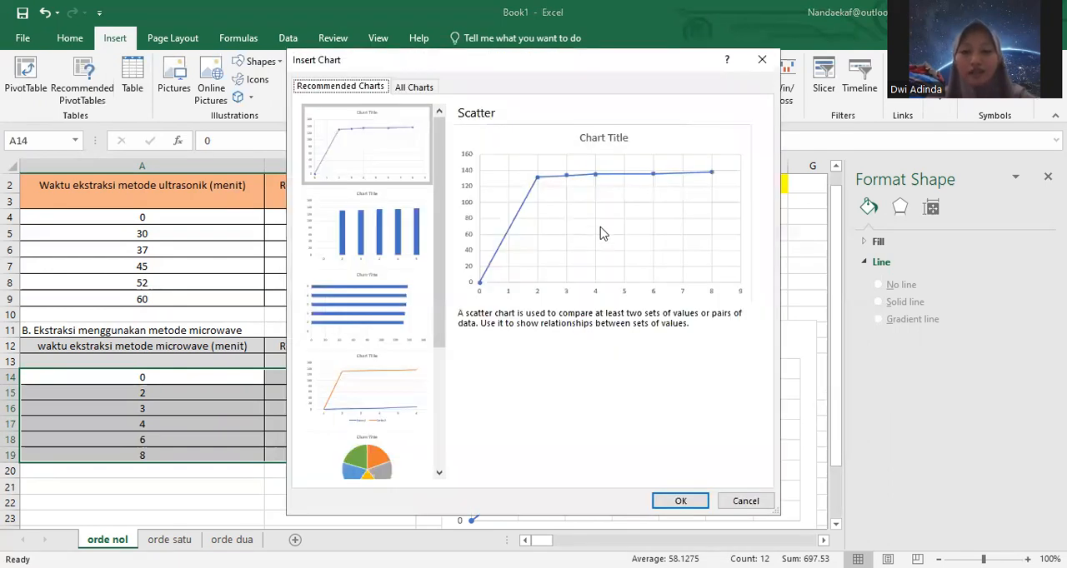
{"action": "left_click", "coordinate": [681, 508]}
{"action": "left_click", "coordinate": [681, 503]}
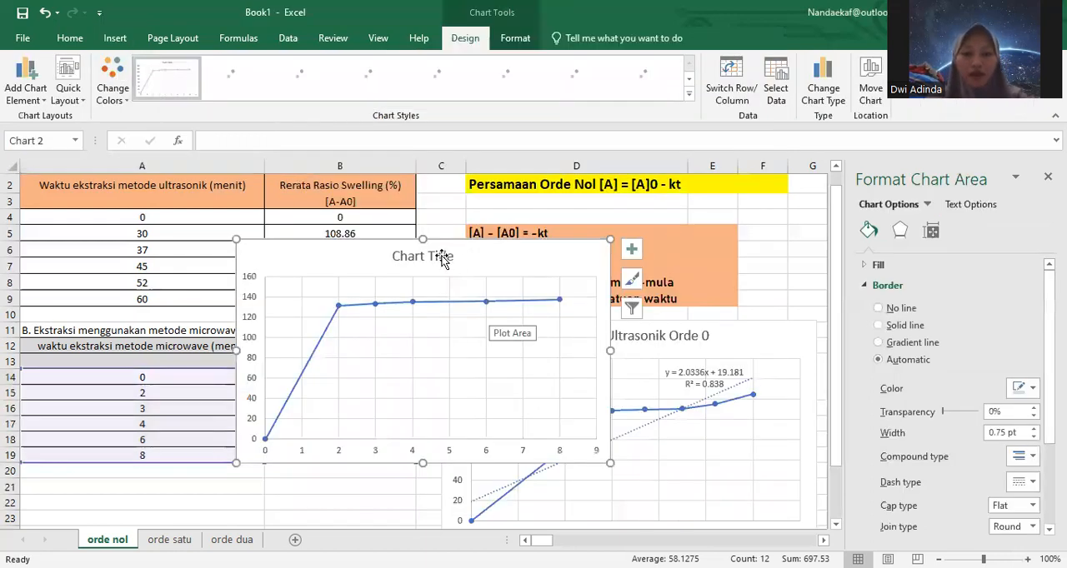
Step: Title the microwave chart "Ekstraksi Microwave Orde 0" and deselect it
{"action": "left_click", "coordinate": [454, 256]}
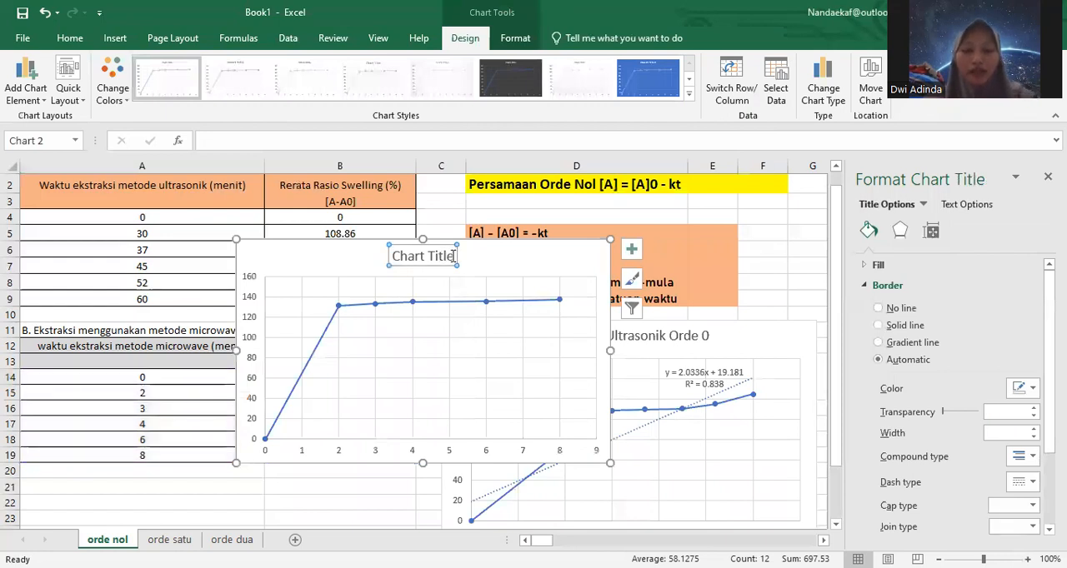
{"action": "left_click", "coordinate": [454, 255]}
{"action": "key", "text": "ctrl+a"}
{"action": "key", "text": "BackSpace"}
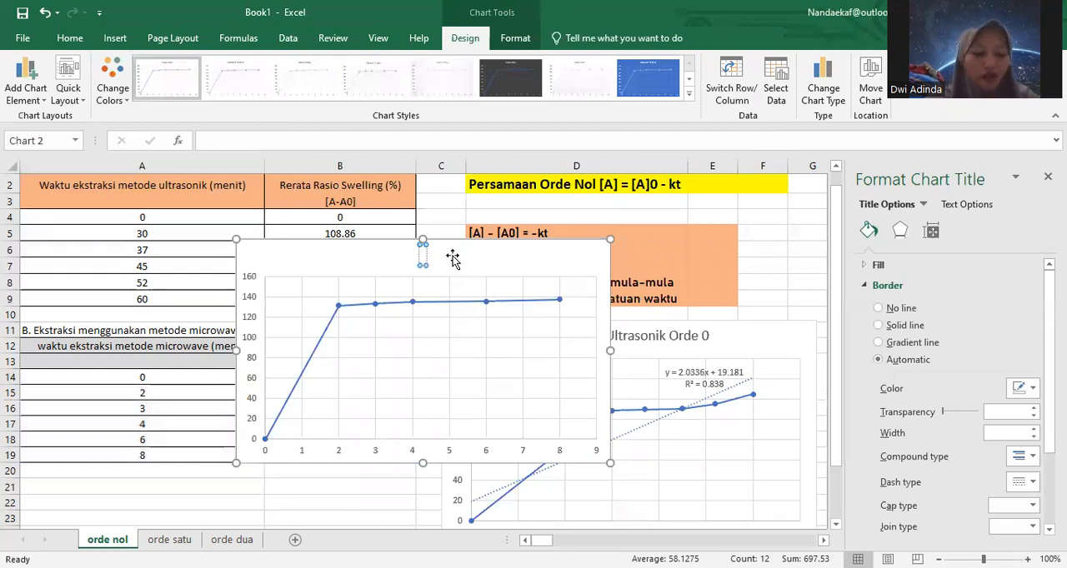
{"action": "type", "text": "Ek"}
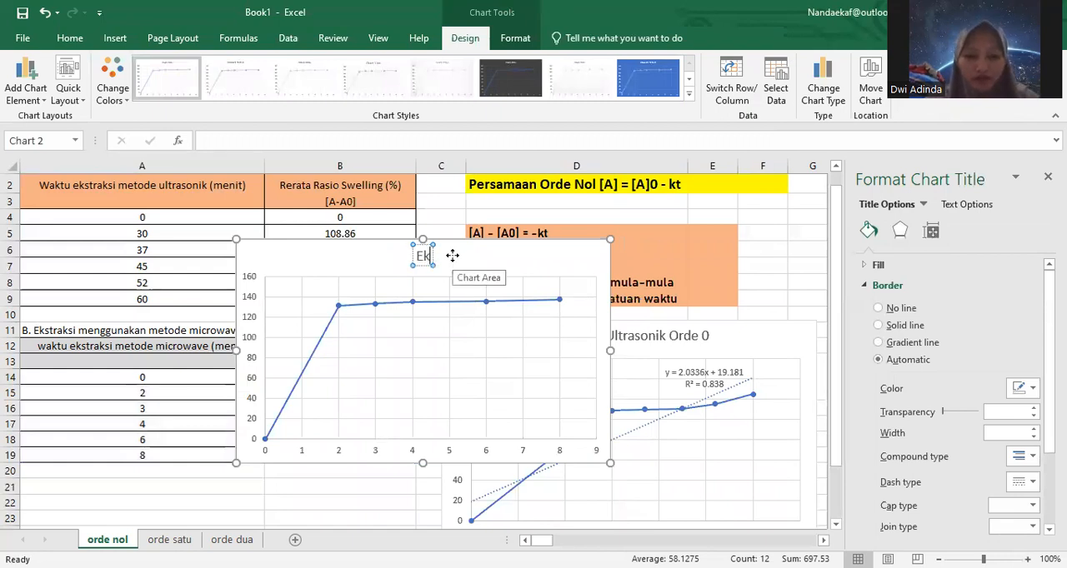
{"action": "type", "text": "straksi N"}
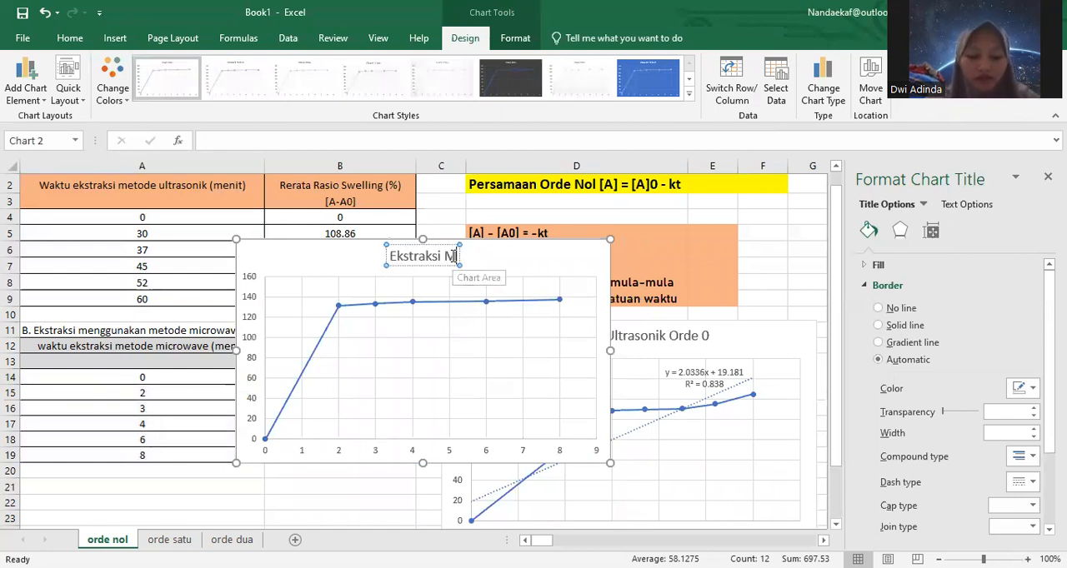
{"action": "type", "text": "ocrowame"}
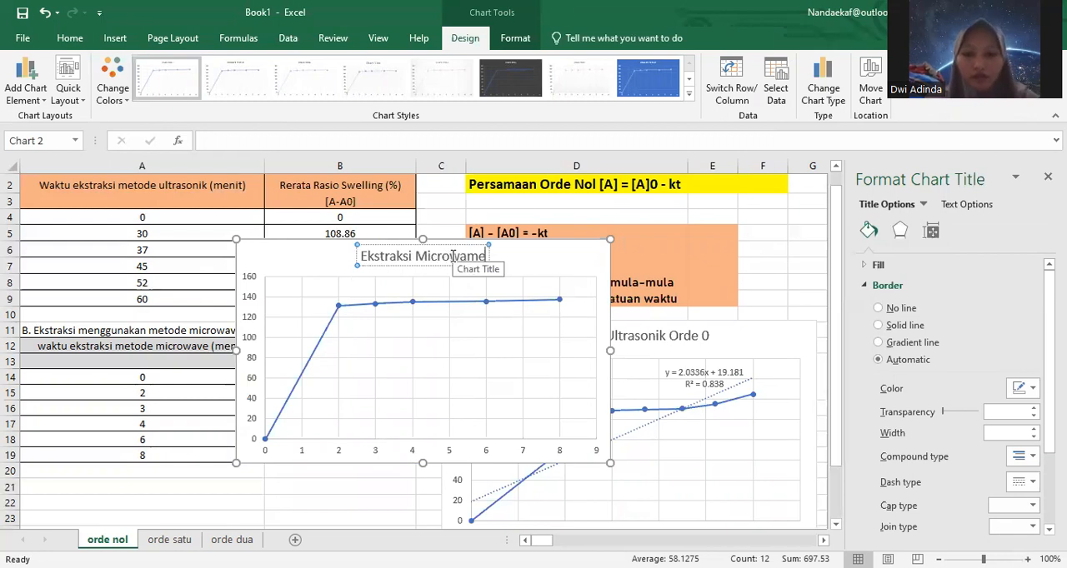
{"action": "key", "text": "BackSpace"}
{"action": "key", "text": "BackSpace"}
{"action": "type", "text": "ve Met"}
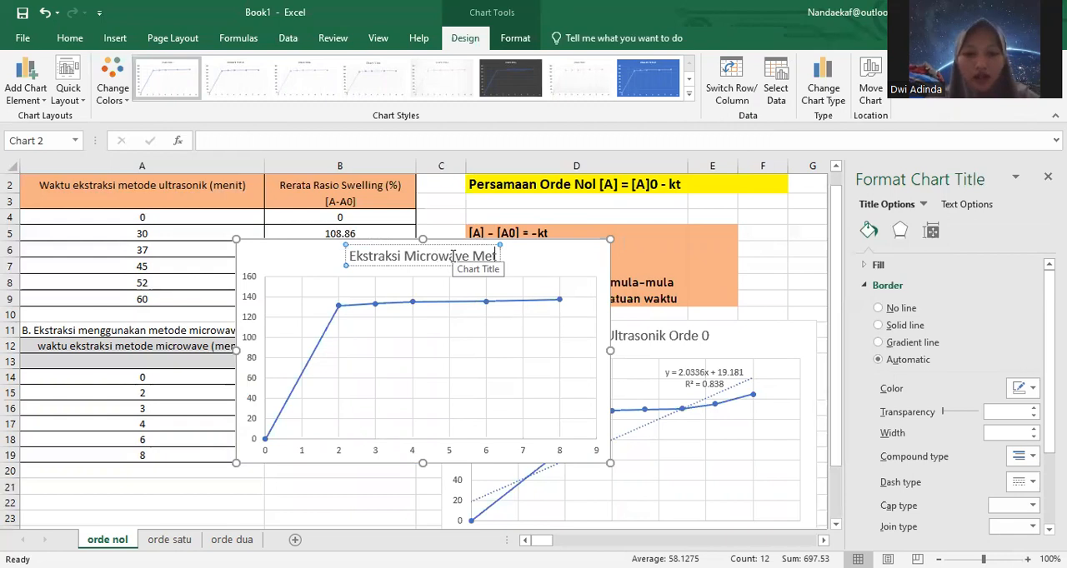
{"action": "key", "text": "BackSpace"}
{"action": "key", "text": "BackSpace"}
{"action": "key", "text": "BackSpace"}
{"action": "key", "text": "BackSpace"}
{"action": "type", "text": "Orde 0"}
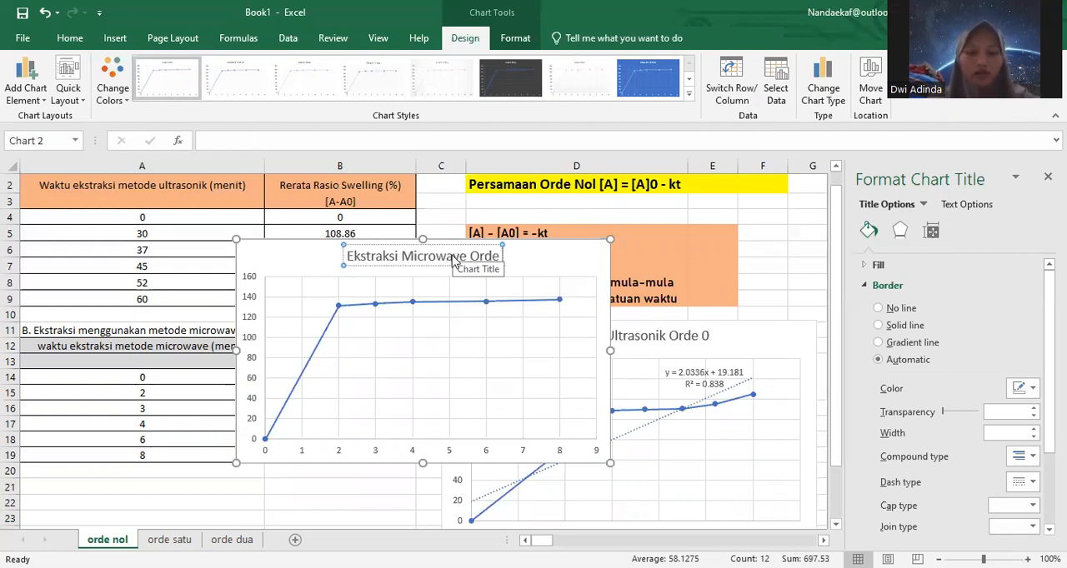
{"action": "left_click", "coordinate": [385, 473]}
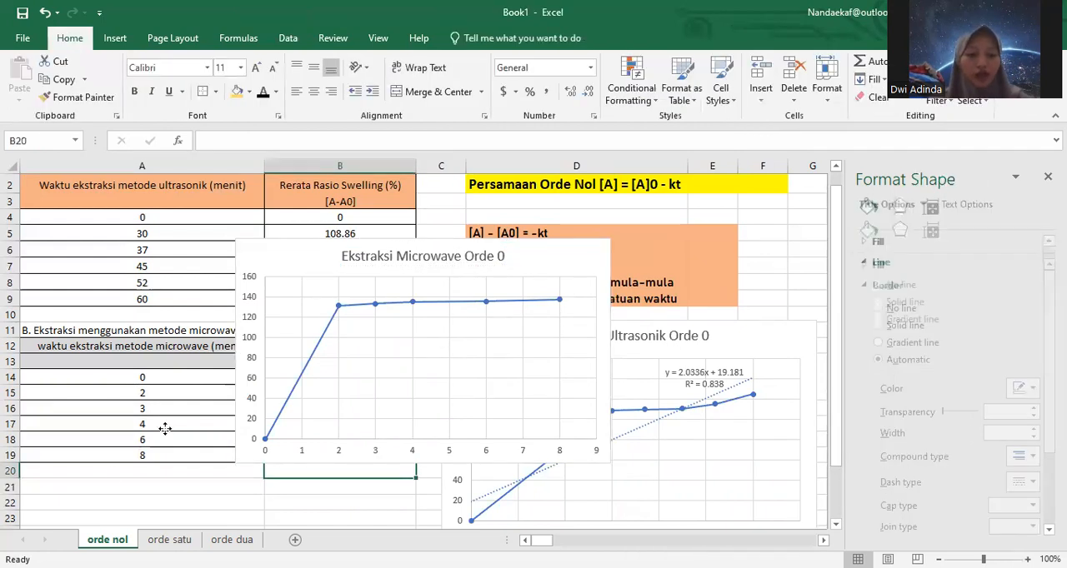
Step: Move the microwave chart directly below the microwave data table and place the ultrasonic chart beside it, starting around row 21
{"action": "left_click_drag", "start_coordinate": [94, 498], "coordinate": [92, 496]}
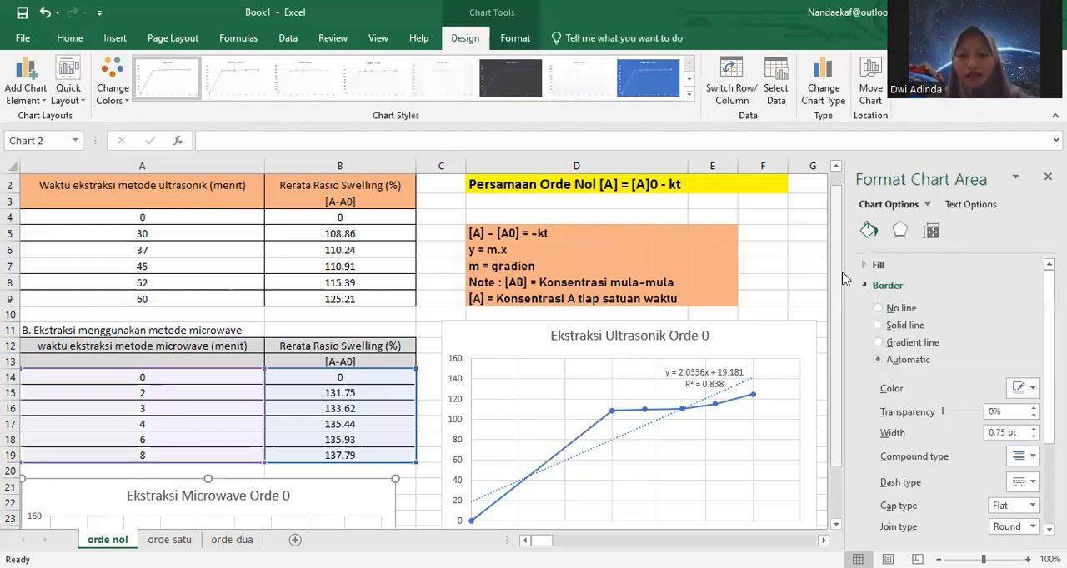
{"action": "left_click_drag", "start_coordinate": [842, 357], "coordinate": [845, 397]}
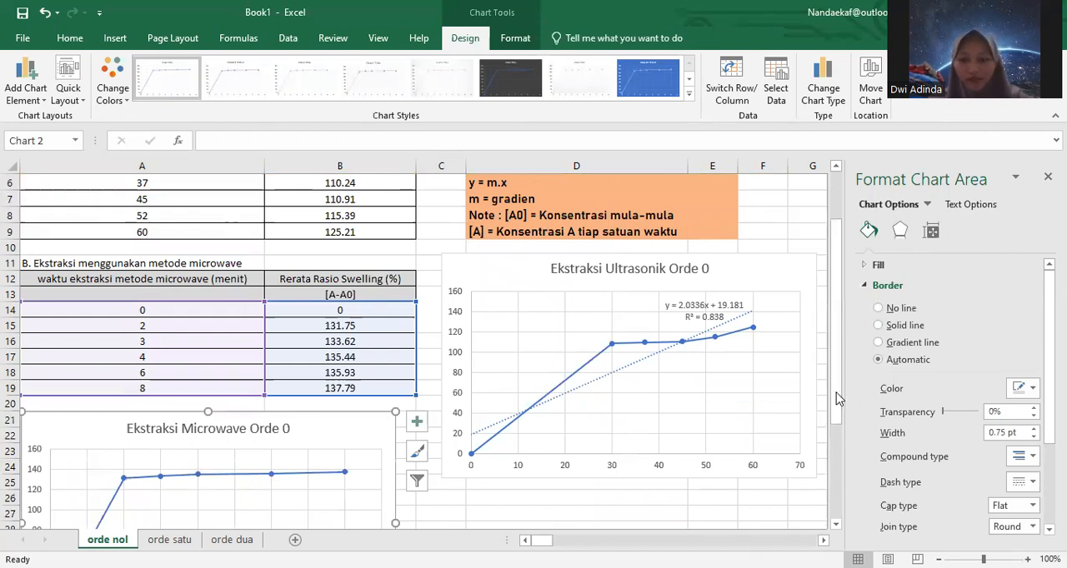
{"action": "left_click_drag", "start_coordinate": [838, 469], "coordinate": [838, 461]}
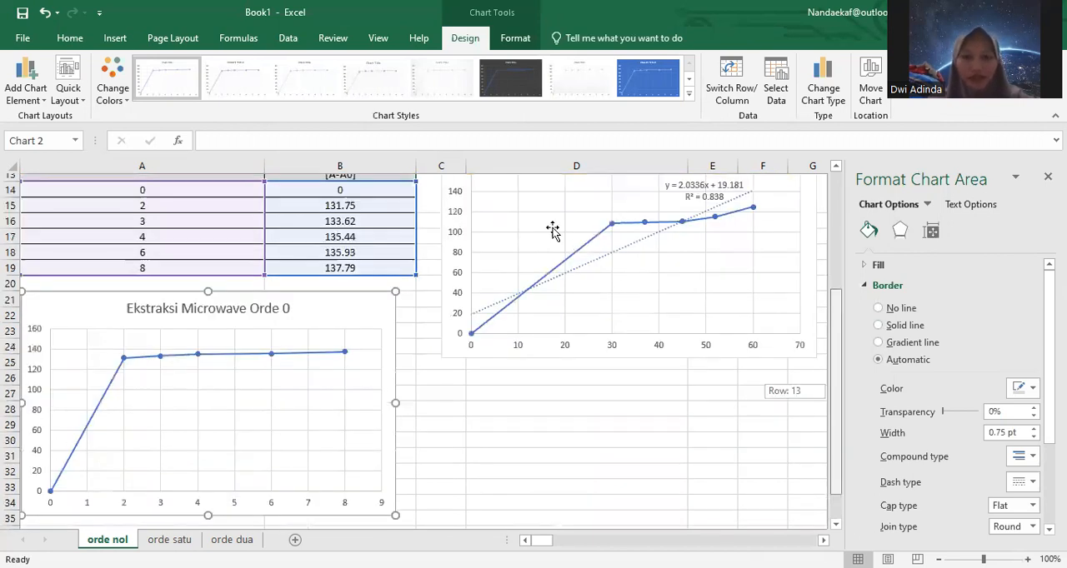
{"action": "left_click", "coordinate": [551, 330]}
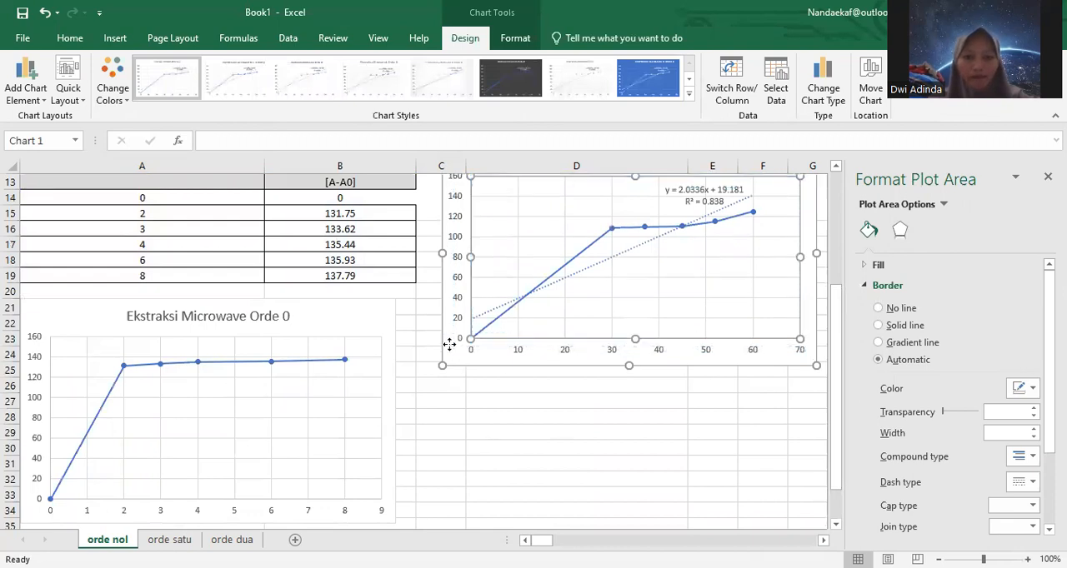
{"action": "left_click_drag", "start_coordinate": [439, 440], "coordinate": [446, 525]}
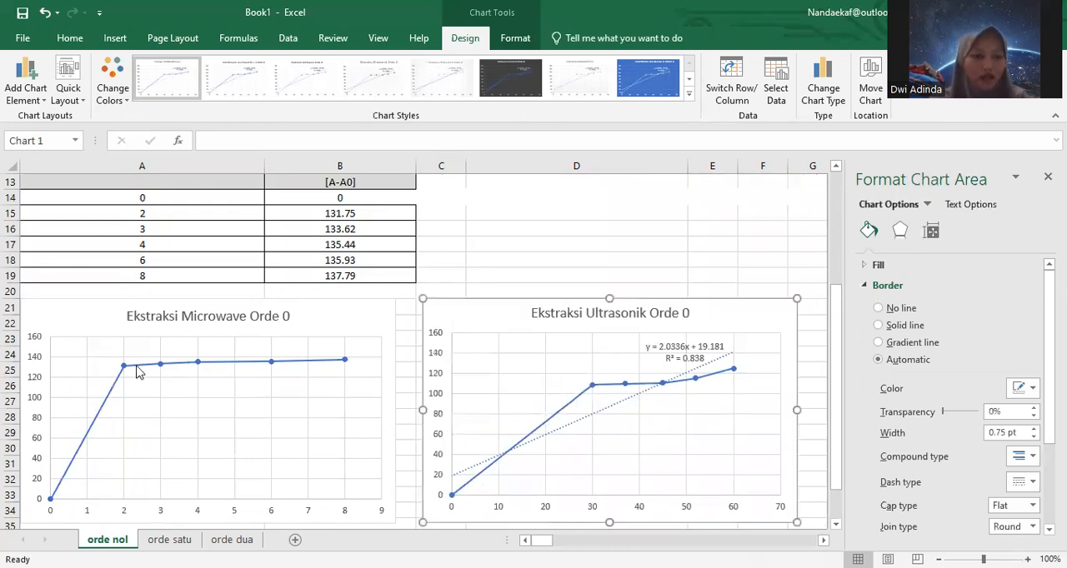
Step: Add a linear trendline to the microwave data series, displaying its equation and R-squared value on the chart
{"action": "mouse_move", "coordinate": [123, 371]}
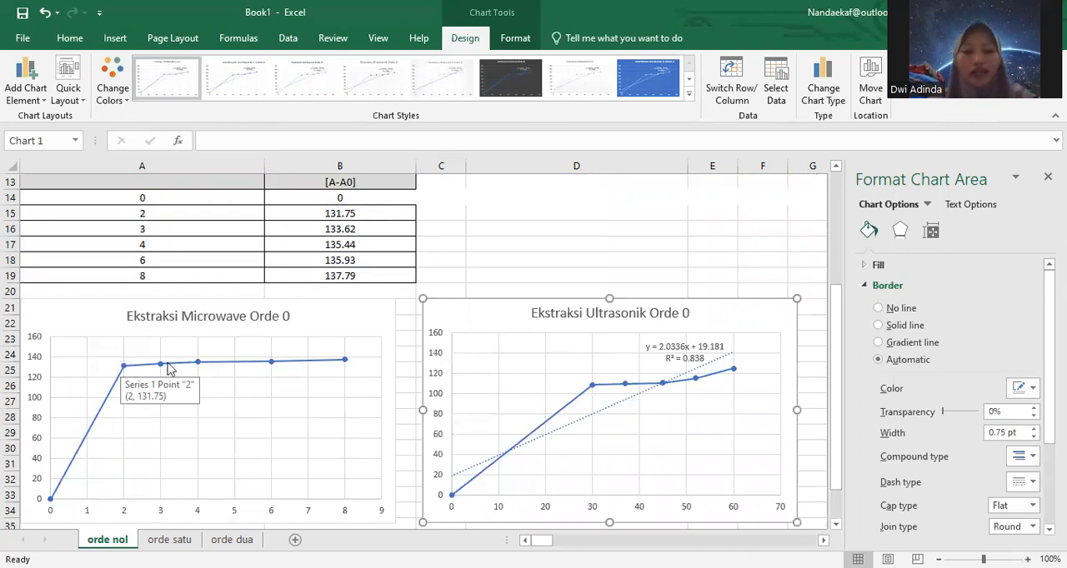
{"action": "left_click", "coordinate": [261, 366]}
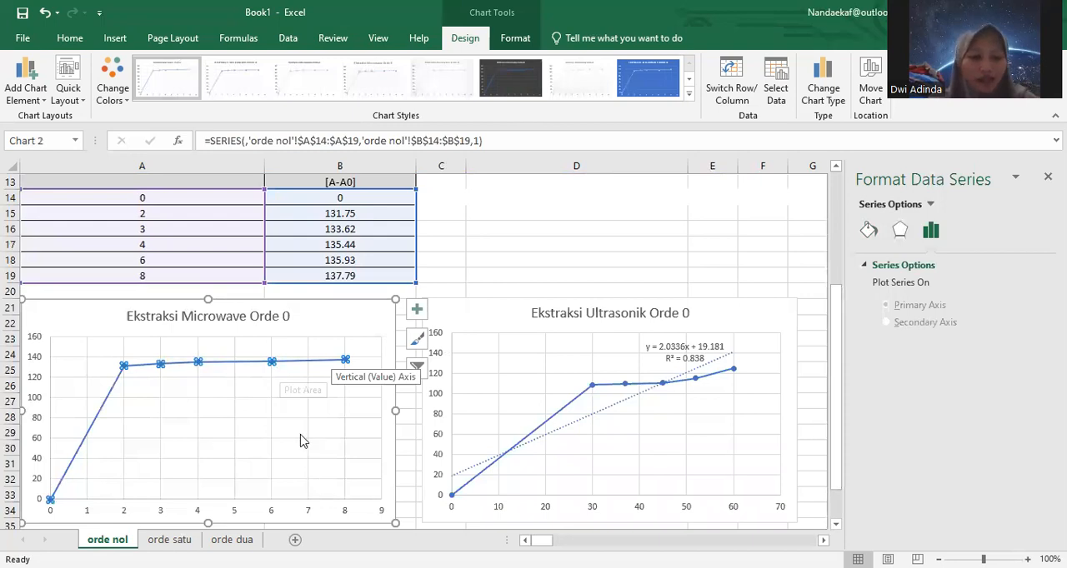
{"action": "right_click", "coordinate": [280, 371]}
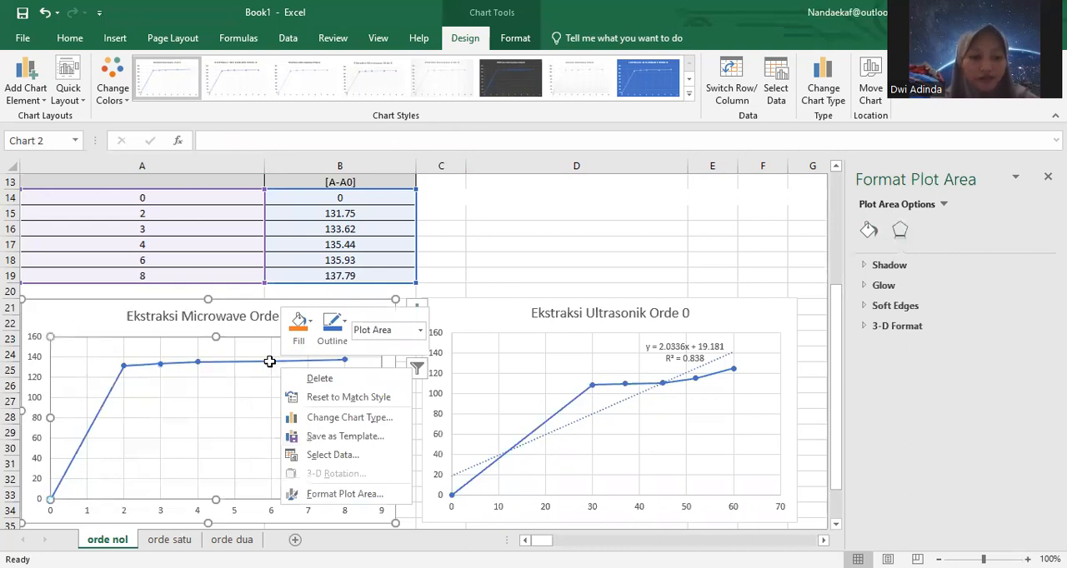
{"action": "left_click", "coordinate": [270, 361]}
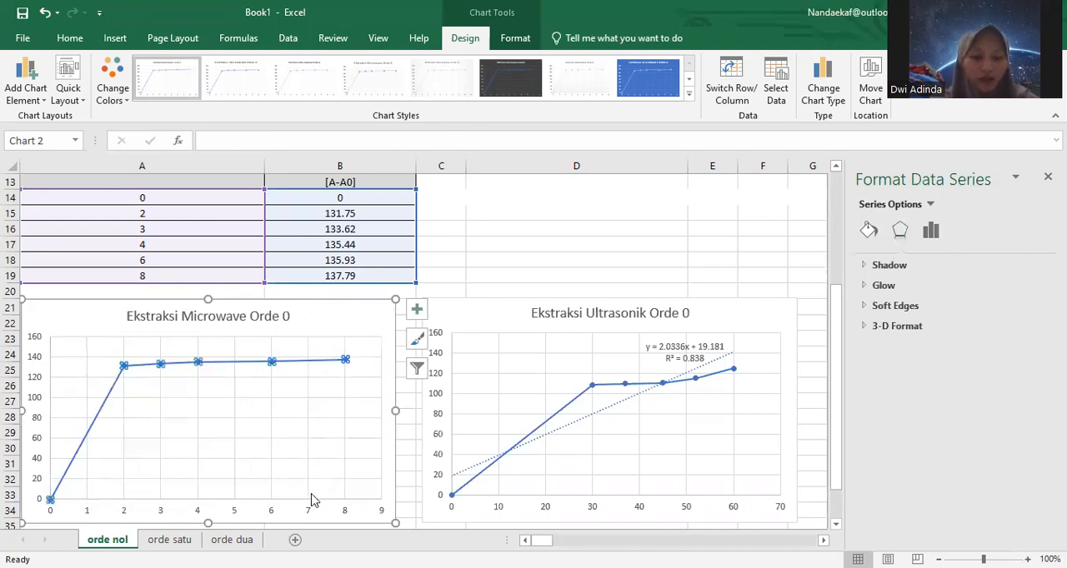
{"action": "right_click", "coordinate": [271, 361]}
{"action": "left_click", "coordinate": [311, 489]}
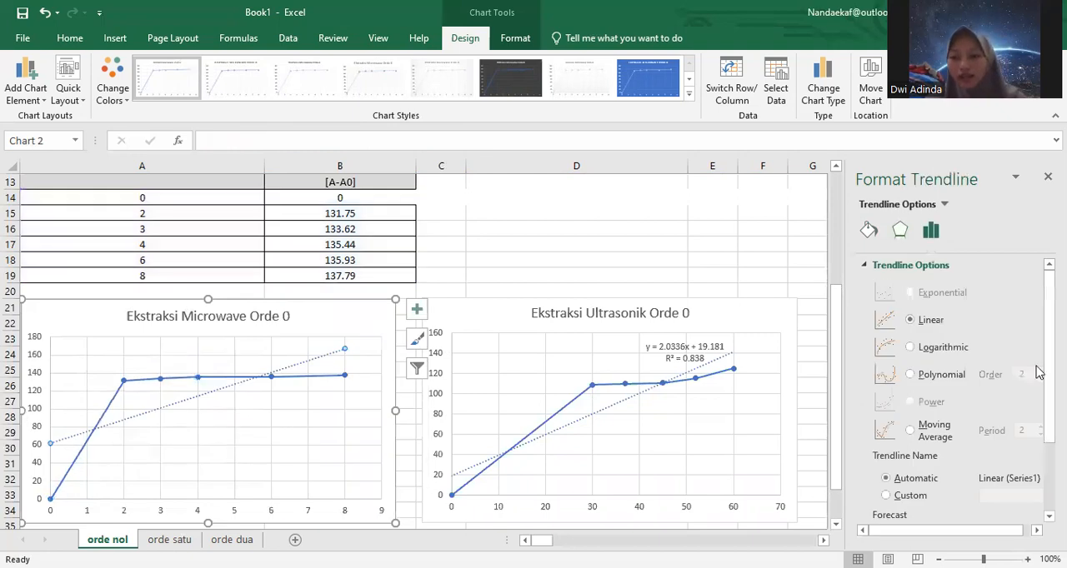
{"action": "left_click_drag", "start_coordinate": [1050, 358], "coordinate": [1049, 360]}
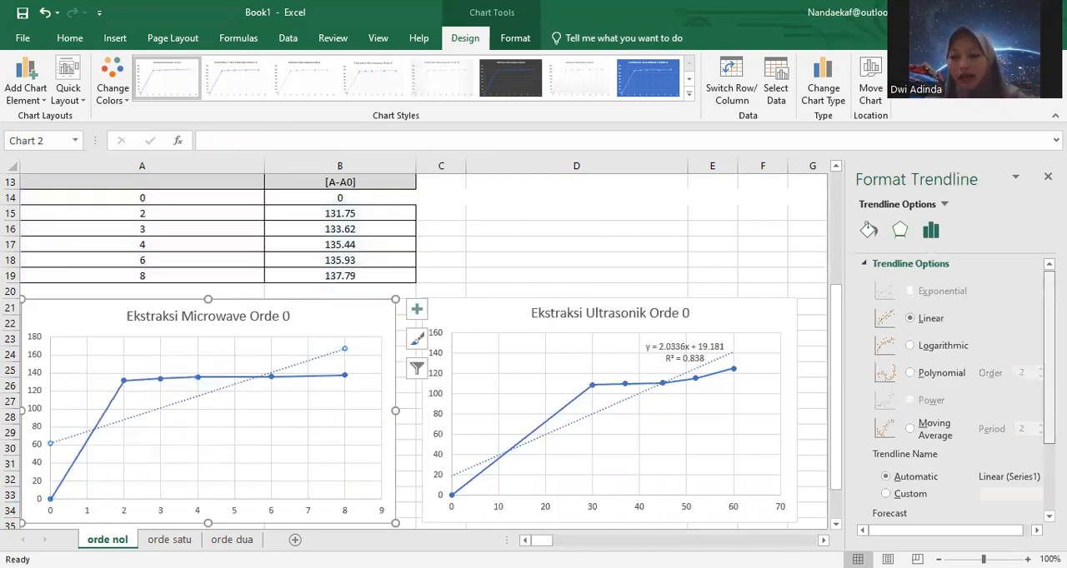
{"action": "scroll", "coordinate": [958, 496], "scroll_direction": "down", "scroll_amount": 3}
{"action": "left_click", "coordinate": [876, 491]}
{"action": "left_click", "coordinate": [877, 509]}
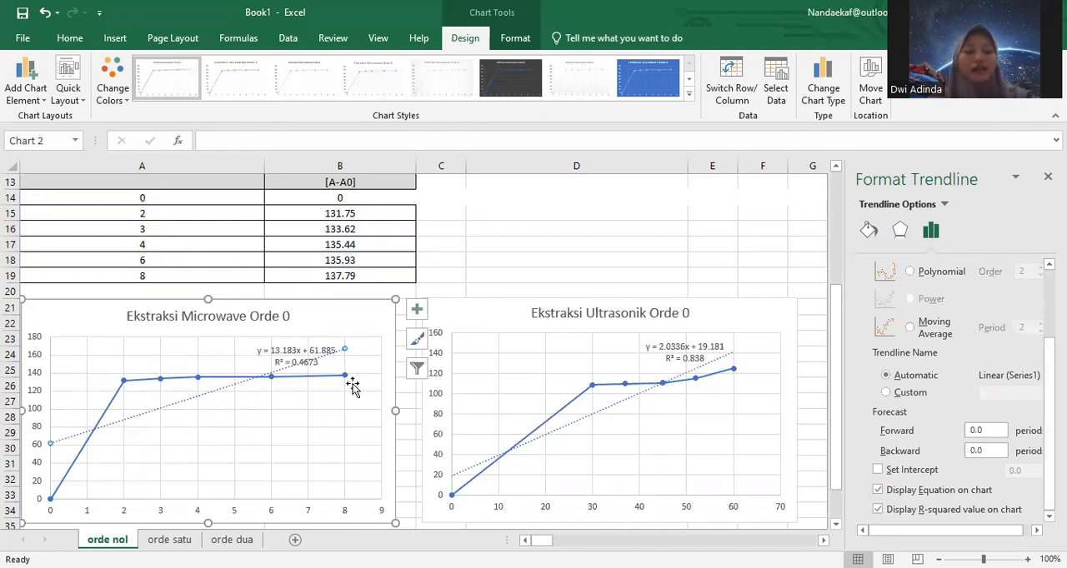
{"action": "mouse_move", "coordinate": [333, 371]}
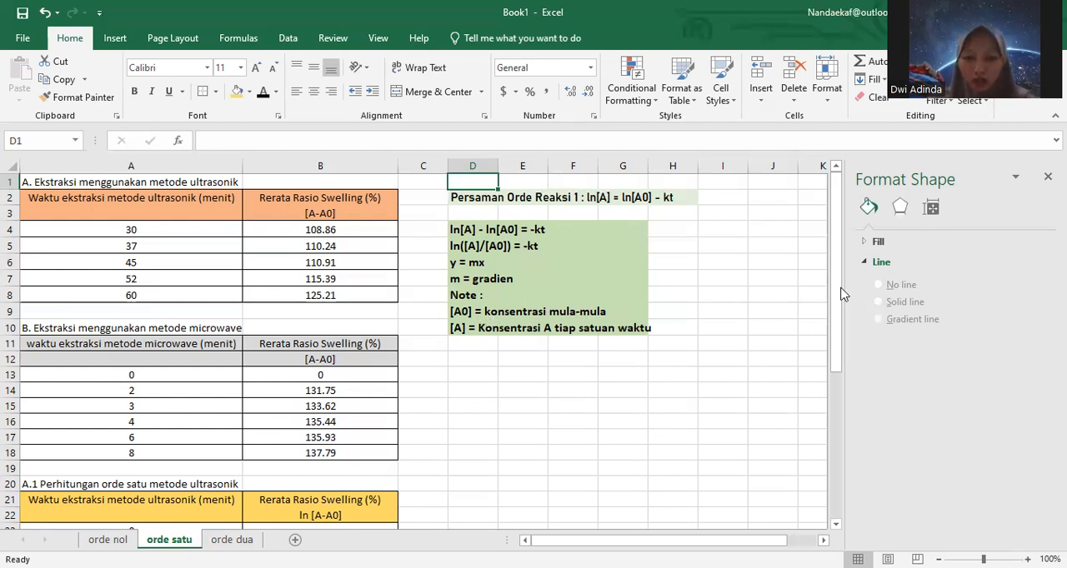
{"action": "left_click_drag", "start_coordinate": [842, 315], "coordinate": [845, 378]}
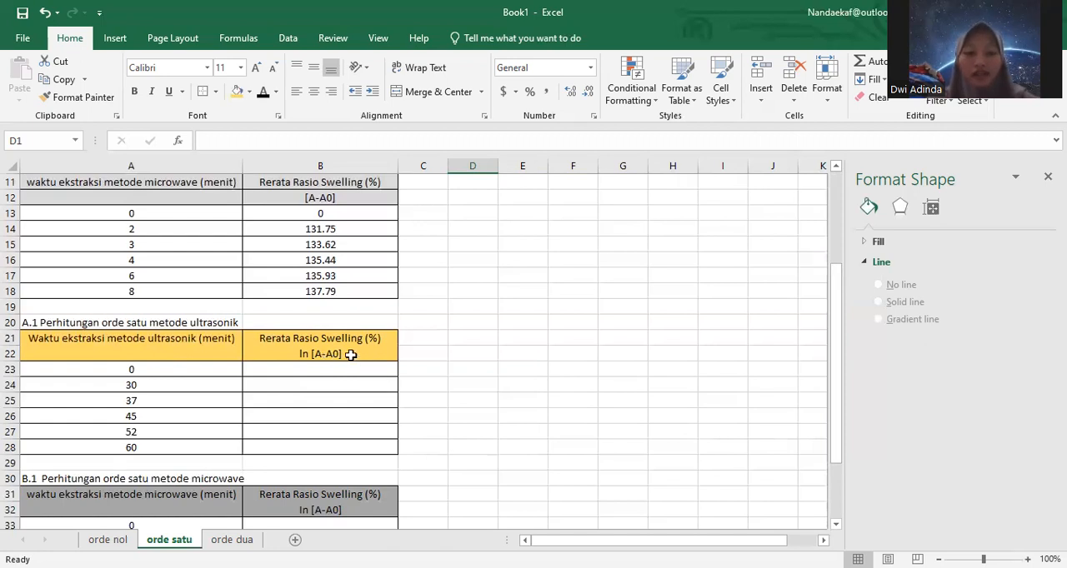
{"action": "left_click", "coordinate": [325, 369]}
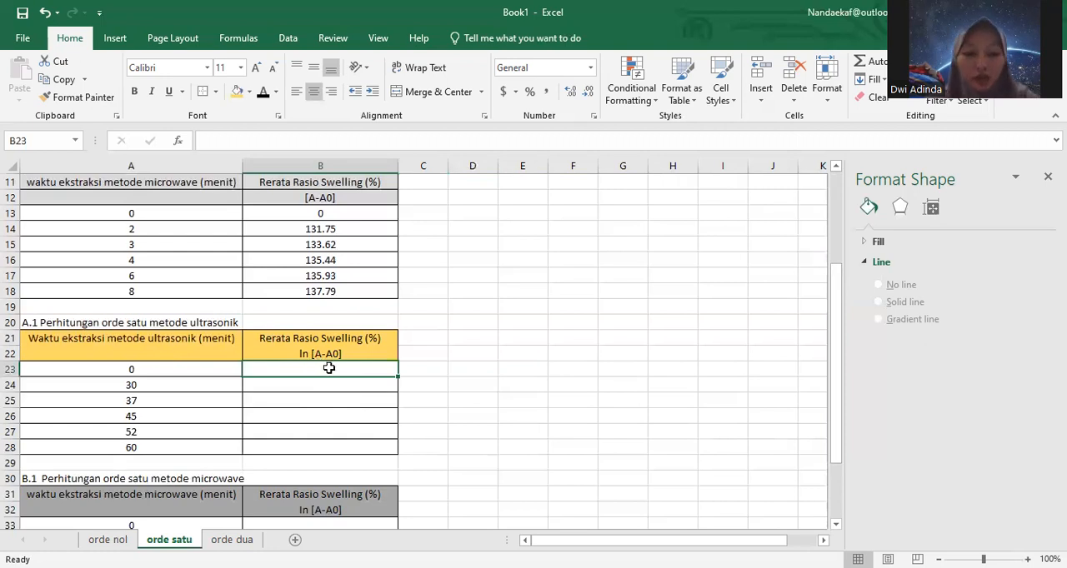
{"action": "type", "text": "="}
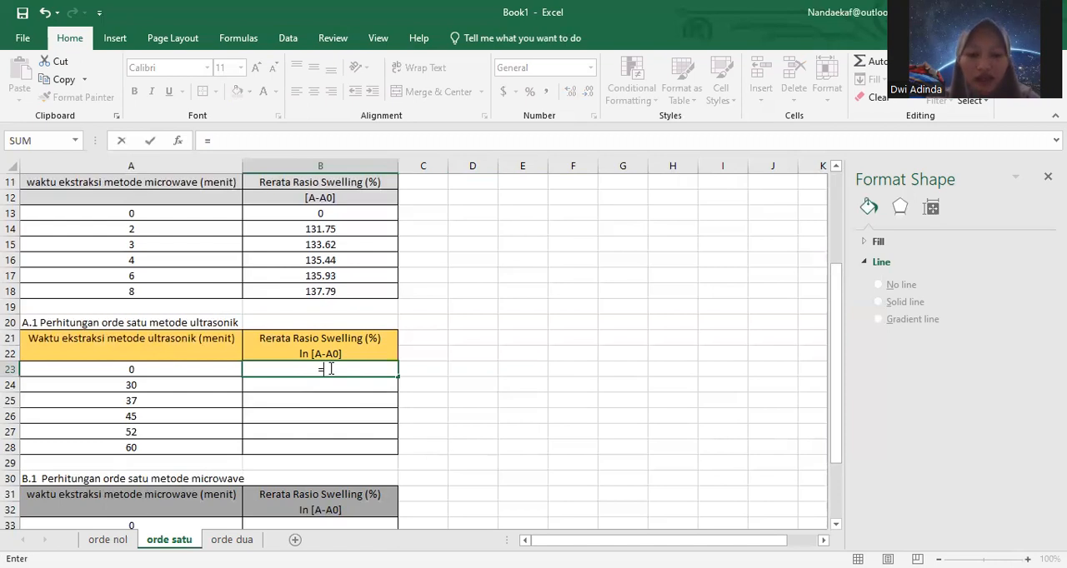
{"action": "type", "text": "ln("}
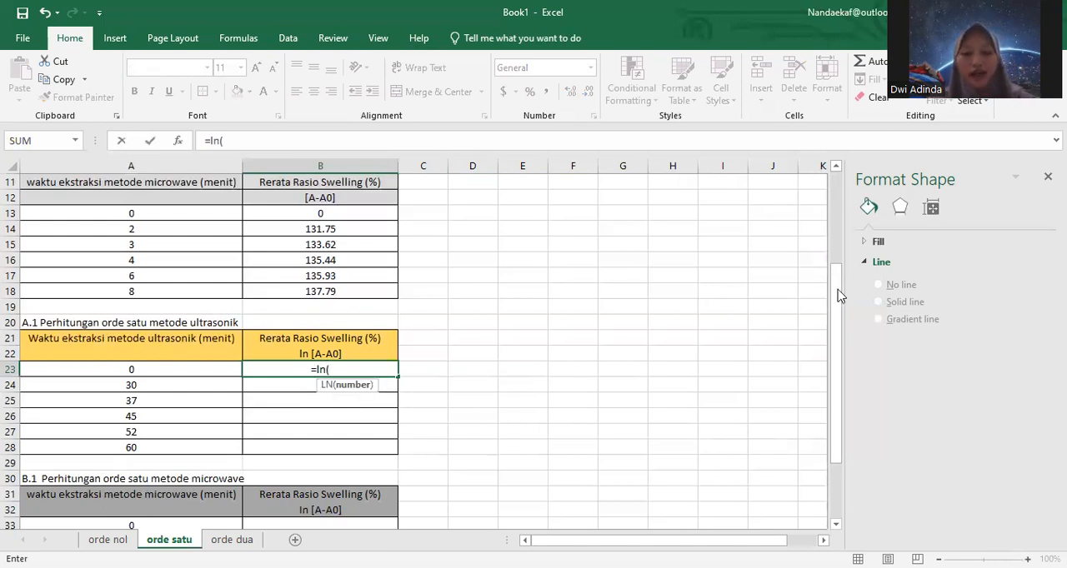
{"action": "left_click_drag", "start_coordinate": [840, 296], "coordinate": [810, 154]}
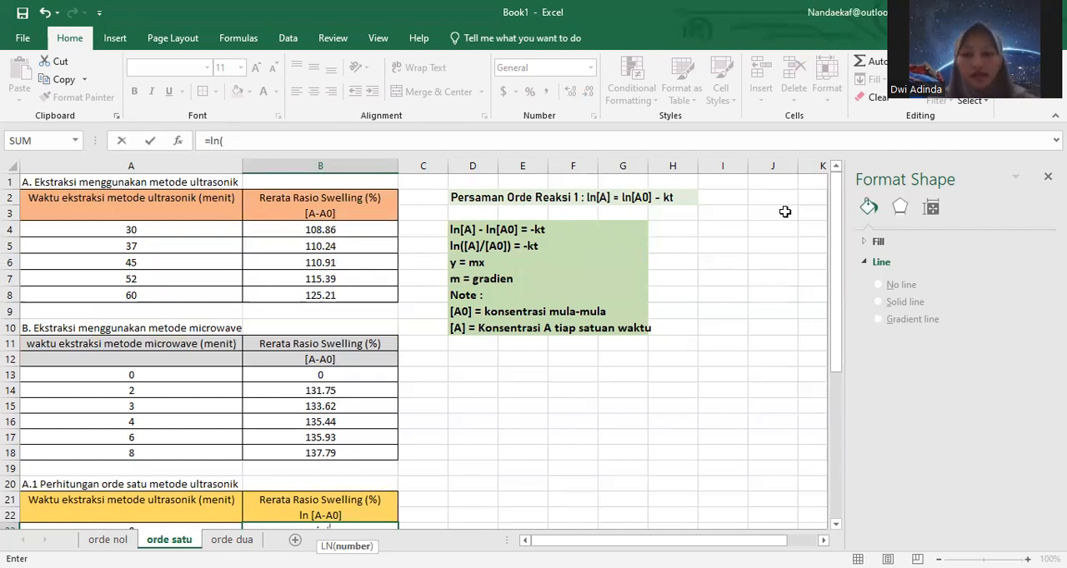
{"action": "left_click_drag", "start_coordinate": [833, 254], "coordinate": [839, 339]}
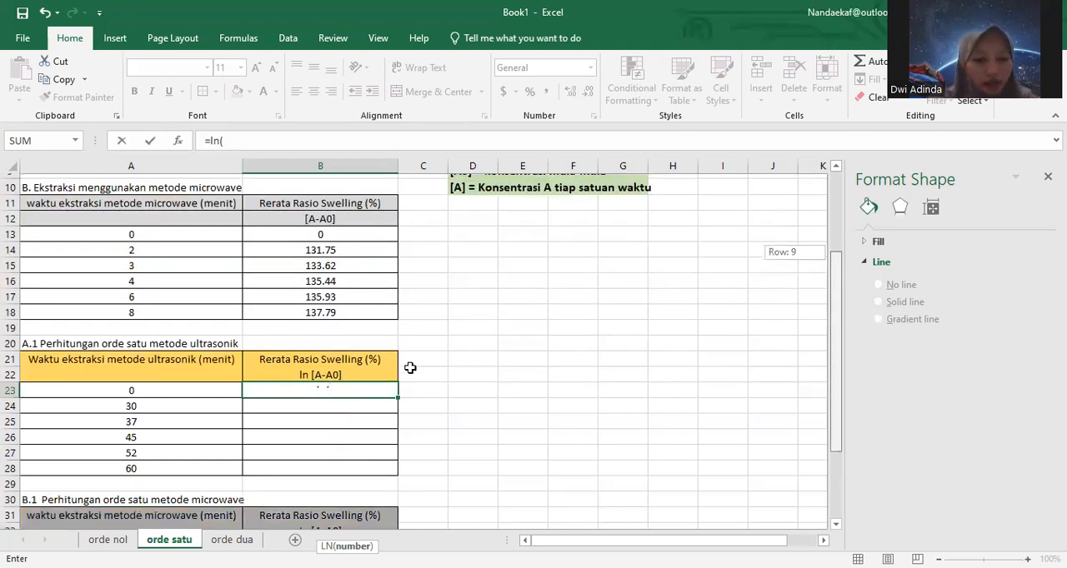
{"action": "left_click", "coordinate": [301, 402]}
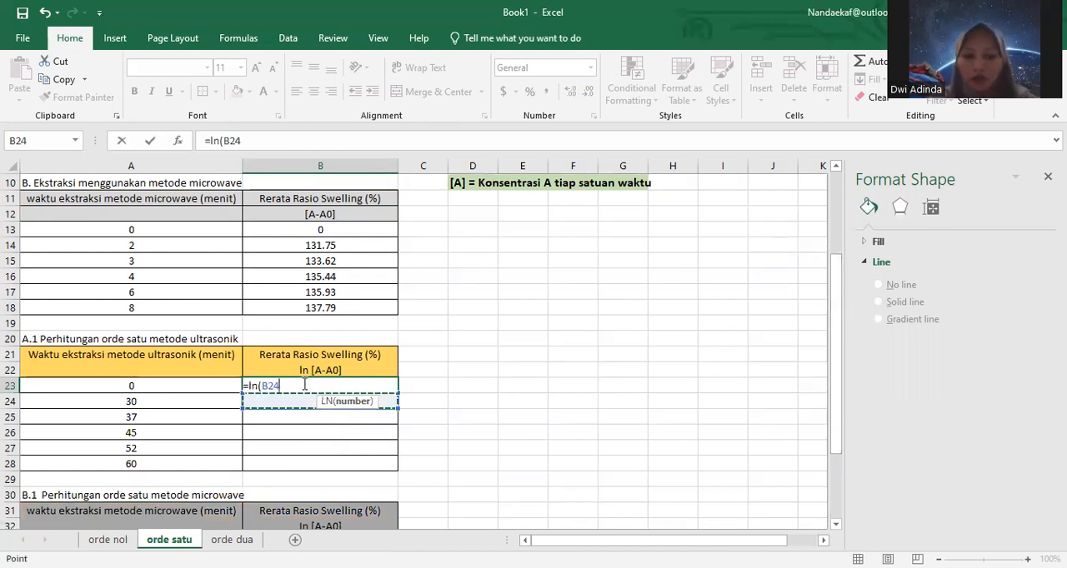
{"action": "key", "text": "Escape"}
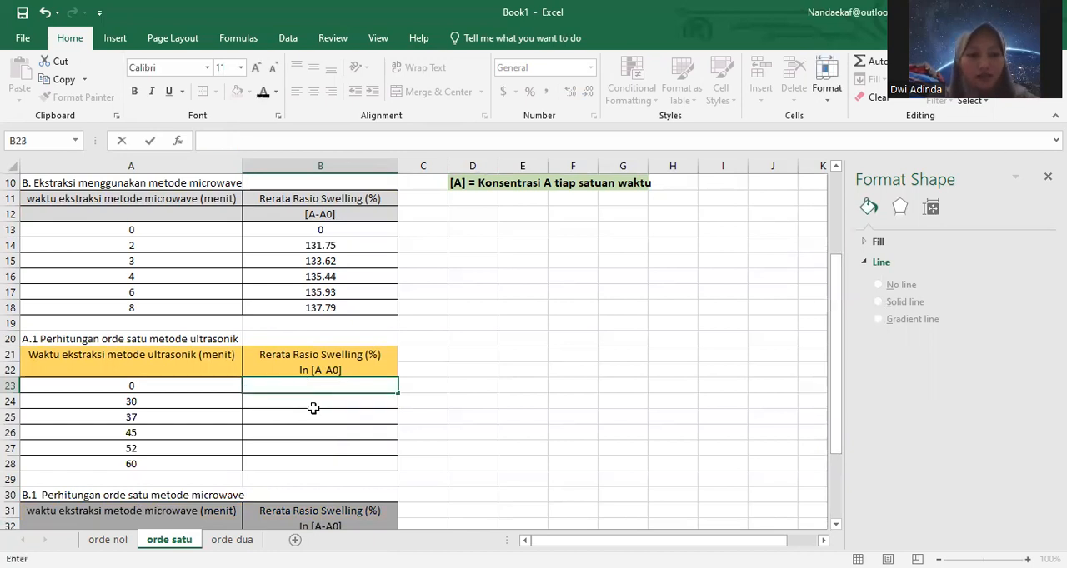
Step: Enter the formula =LN(B4) in B24 of the first-order ultrasonic table
{"action": "left_click", "coordinate": [312, 403]}
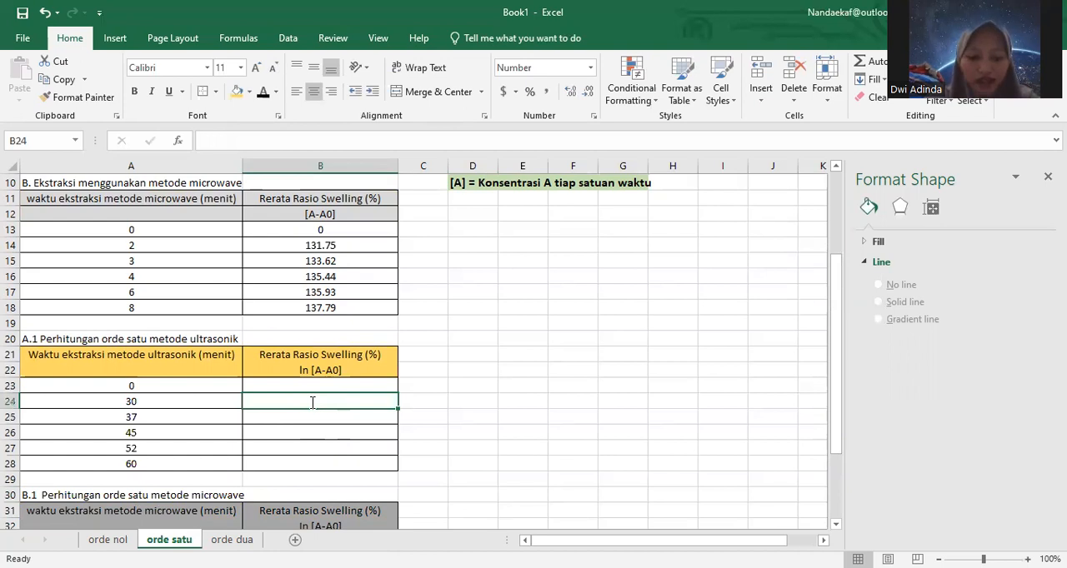
{"action": "type", "text": "=ln"}
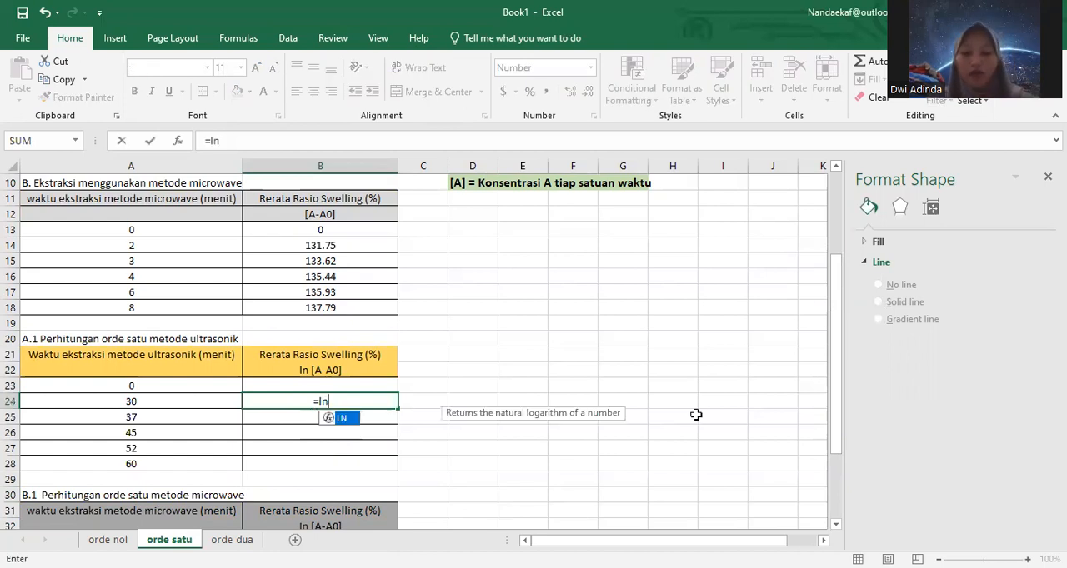
{"action": "type", "text": "("}
{"action": "left_click_drag", "start_coordinate": [832, 395], "coordinate": [840, 235]}
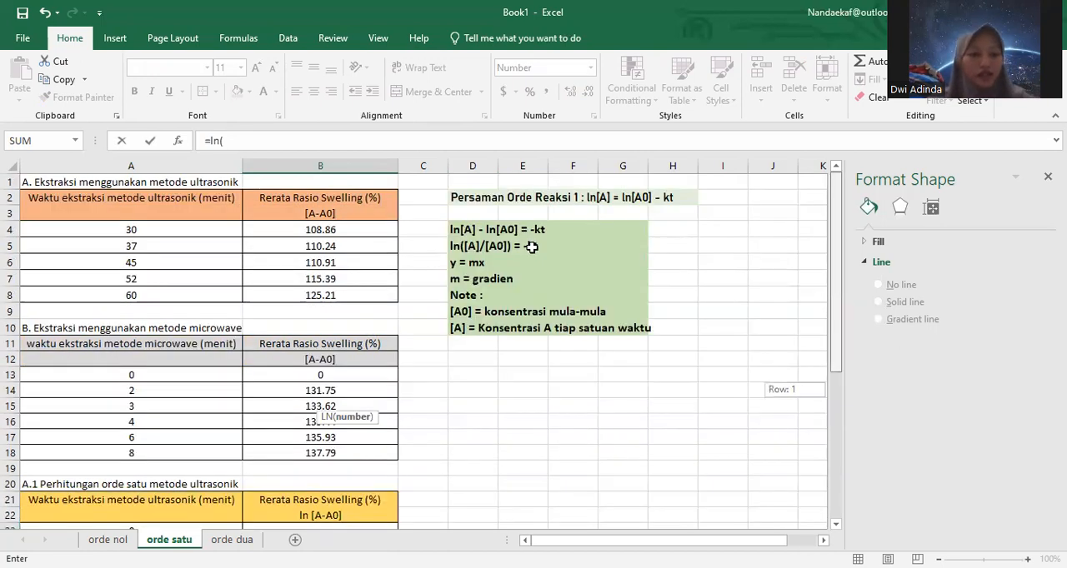
{"action": "left_click_drag", "start_coordinate": [388, 231], "coordinate": [392, 230]}
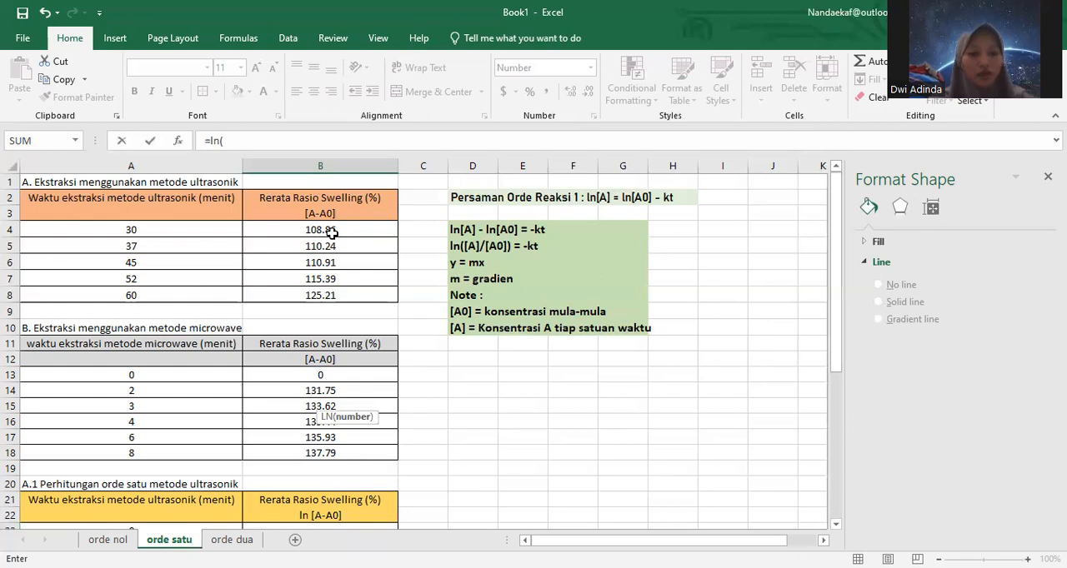
{"action": "left_click", "coordinate": [331, 236]}
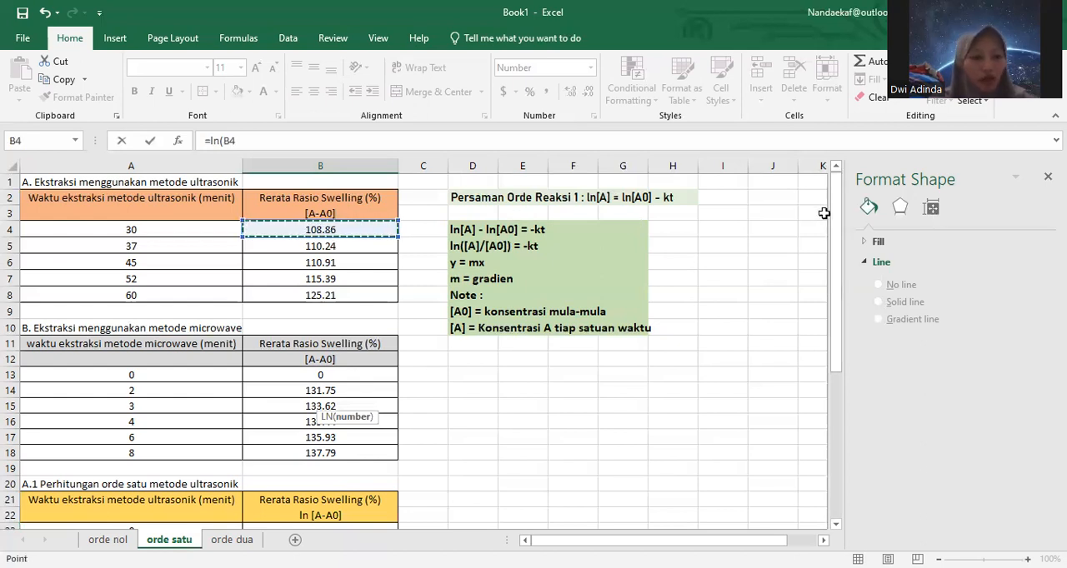
{"action": "left_click_drag", "start_coordinate": [834, 214], "coordinate": [275, 292]}
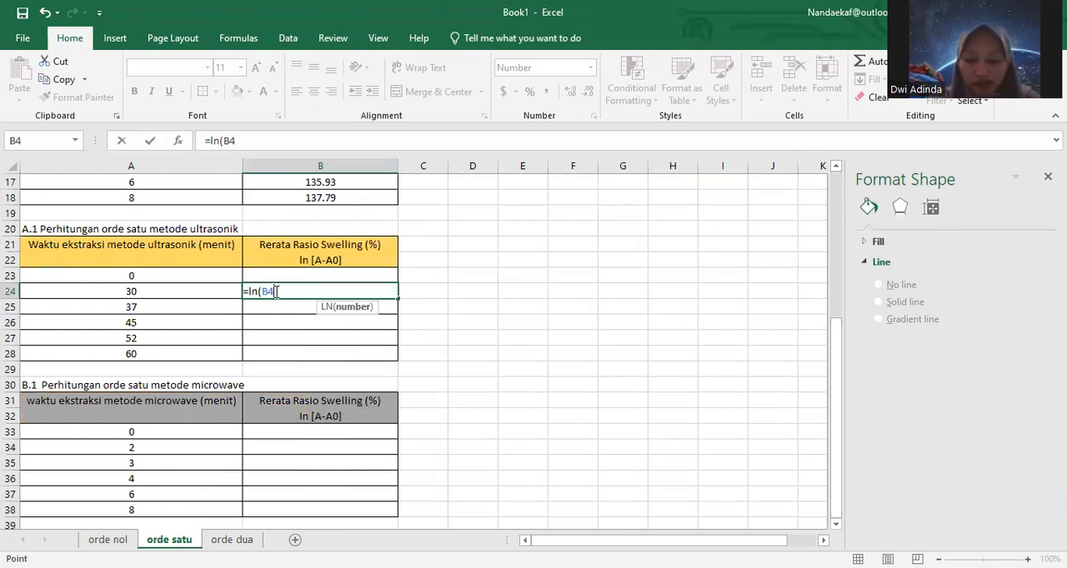
{"action": "type", "text": "_"}
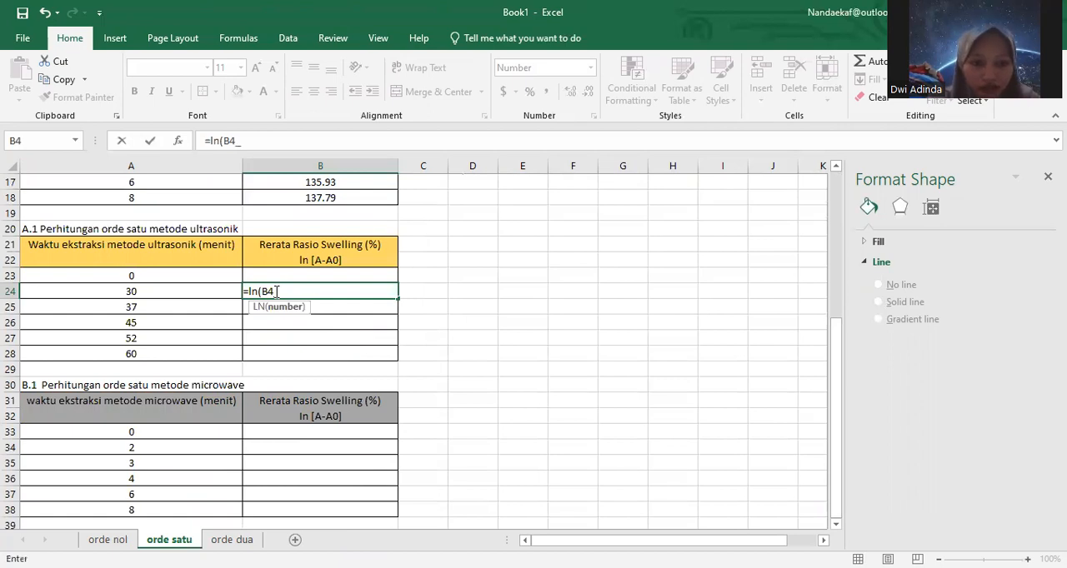
{"action": "key", "text": "BackSpace"}
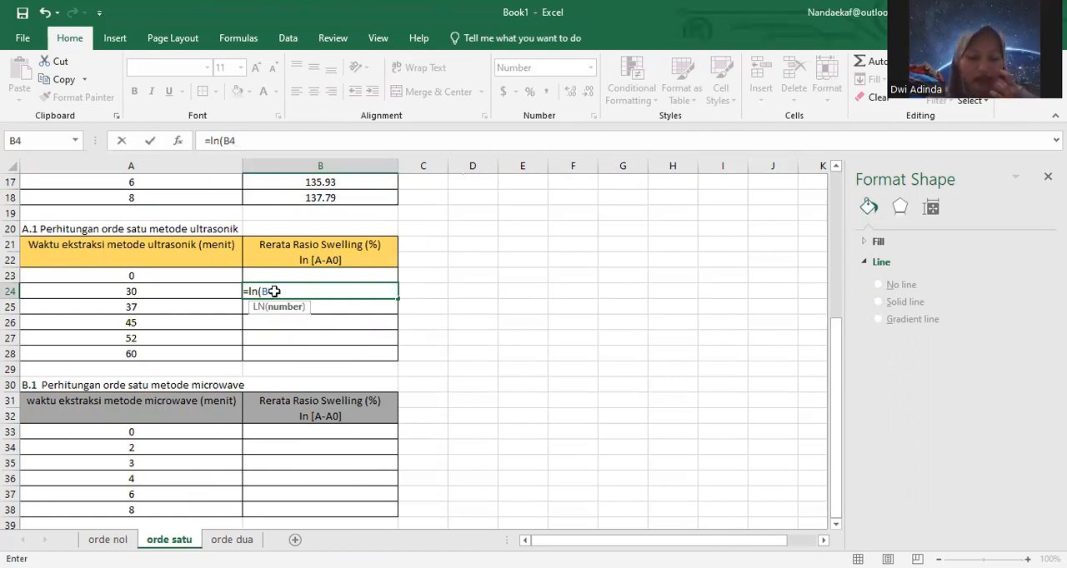
{"action": "key", "text": "Return"}
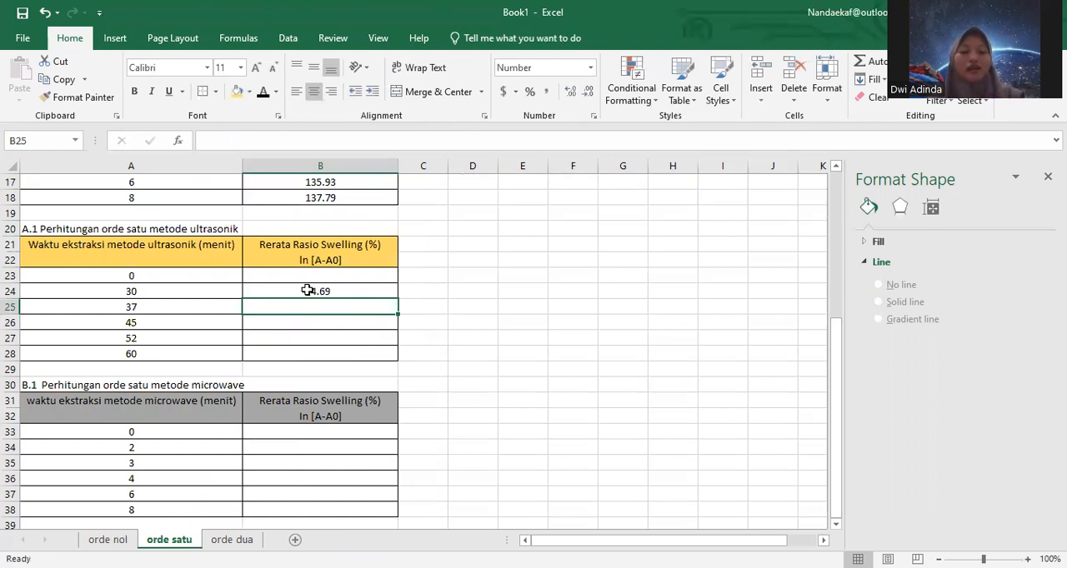
Step: Fill the LN formula from B24 down through B28 and check the cell references in the copied formulas
{"action": "left_click", "coordinate": [308, 290]}
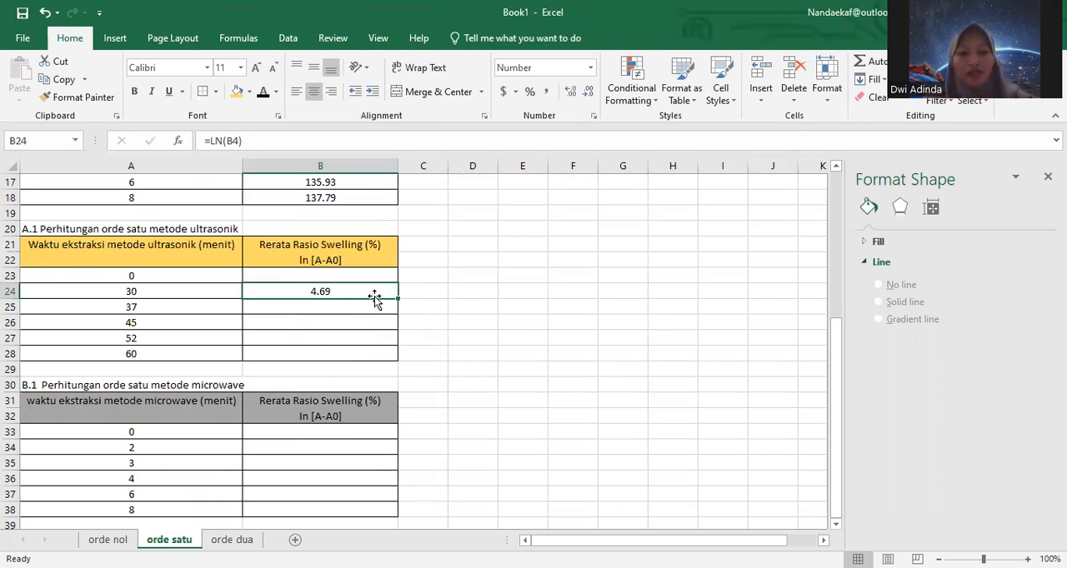
{"action": "left_click_drag", "start_coordinate": [395, 300], "coordinate": [393, 357]}
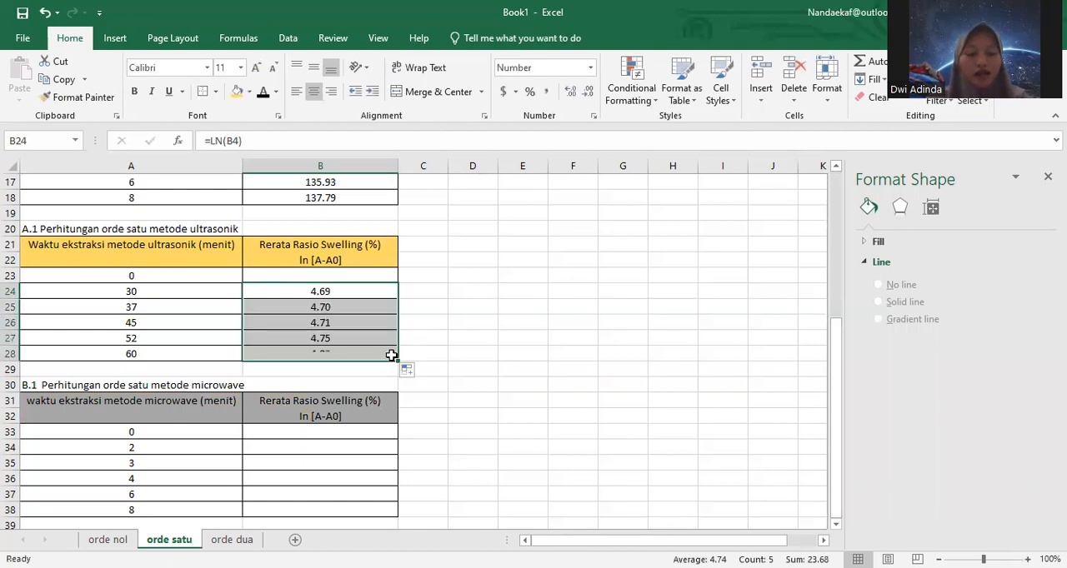
{"action": "left_click", "coordinate": [338, 305]}
{"action": "double_click", "coordinate": [339, 305]}
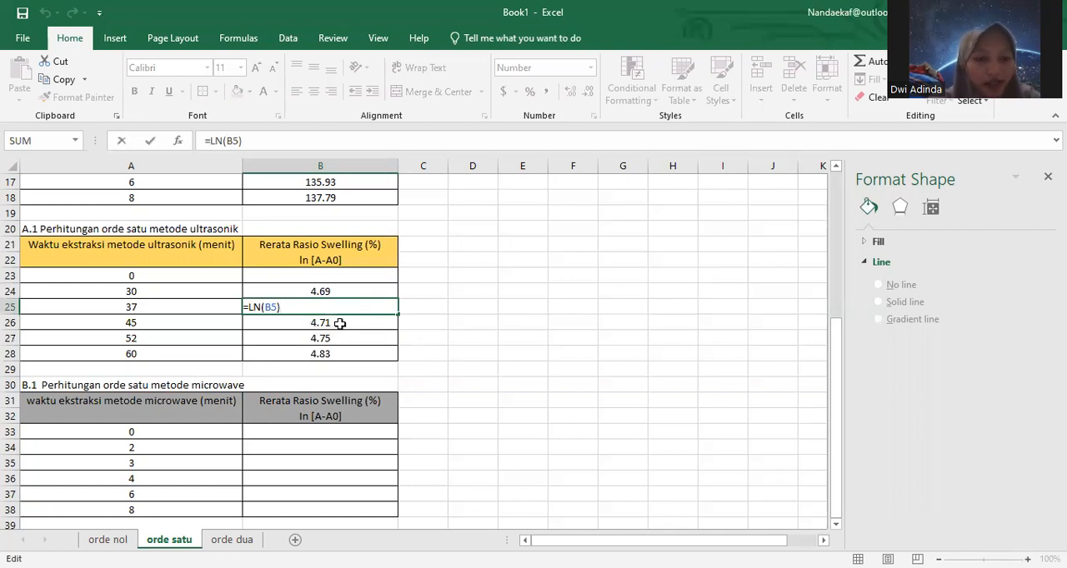
{"action": "left_click", "coordinate": [340, 323]}
{"action": "double_click", "coordinate": [341, 324]}
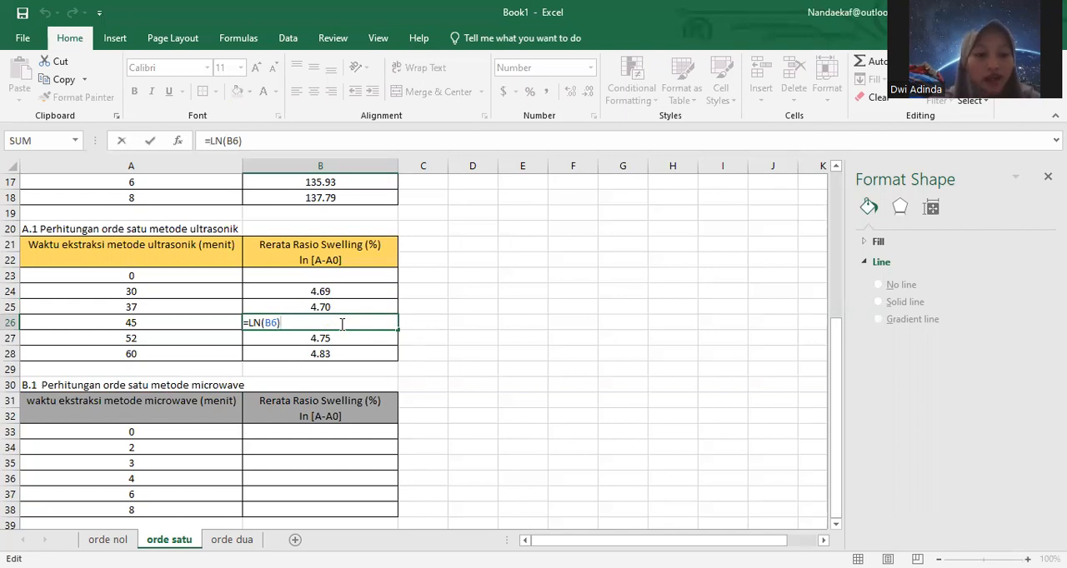
{"action": "double_click", "coordinate": [349, 337]}
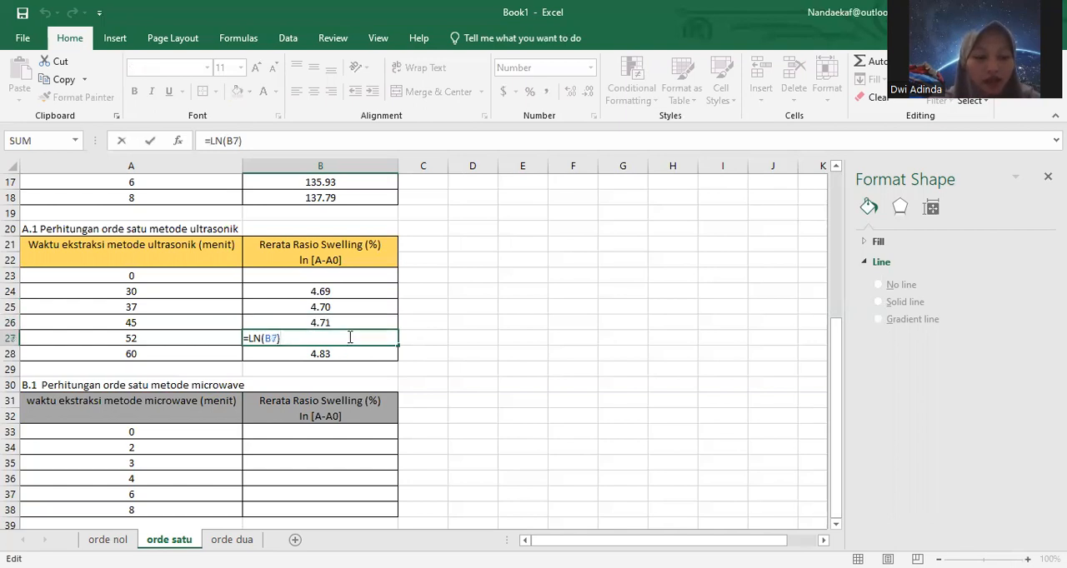
{"action": "double_click", "coordinate": [346, 355]}
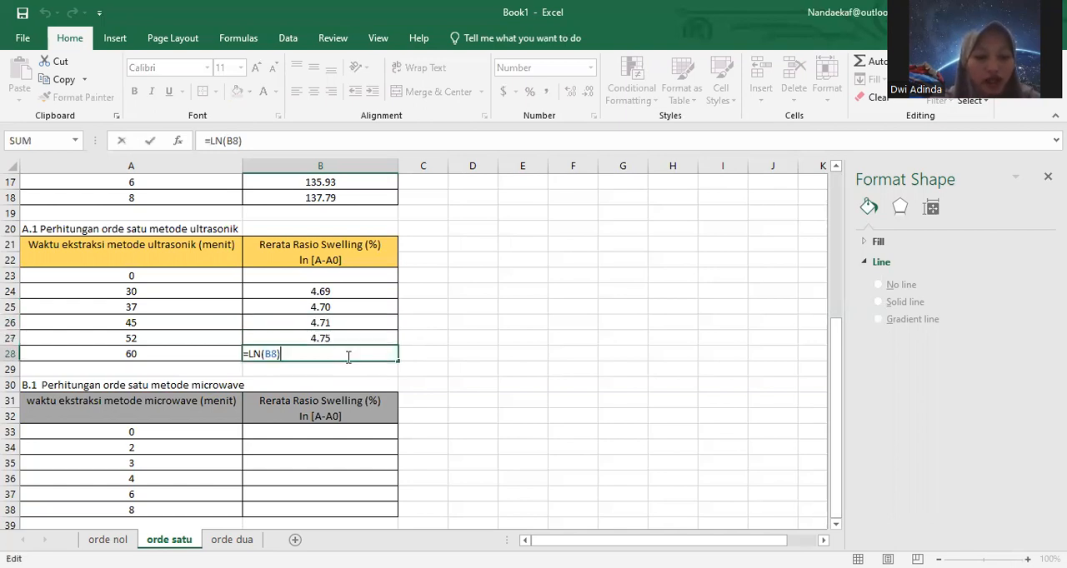
{"action": "left_click", "coordinate": [340, 287]}
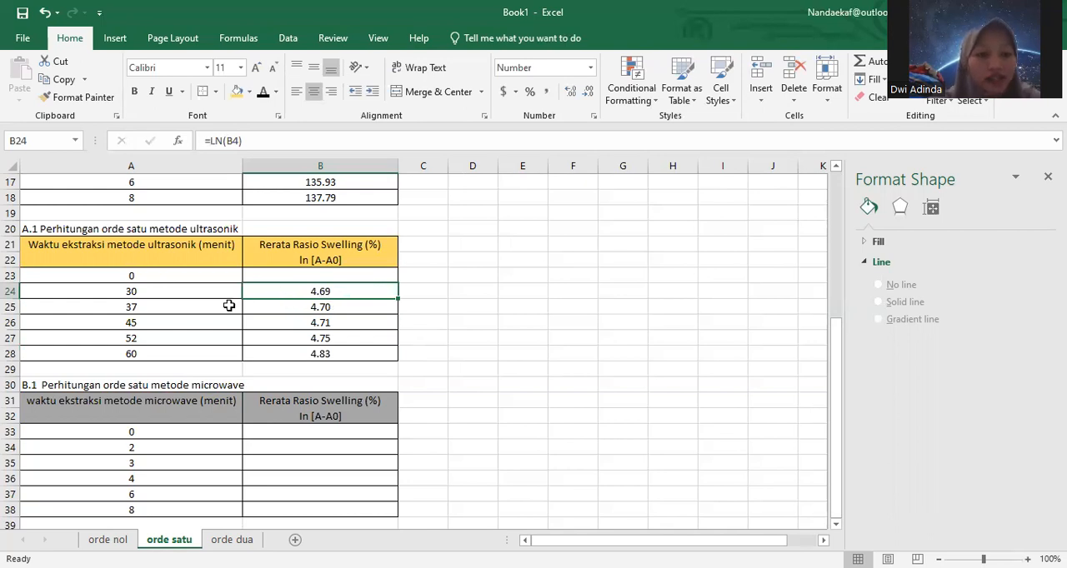
Step: Enter 0 in B23 as the ln value for time 0 in the first-order ultrasonic table
{"action": "double_click", "coordinate": [331, 275]}
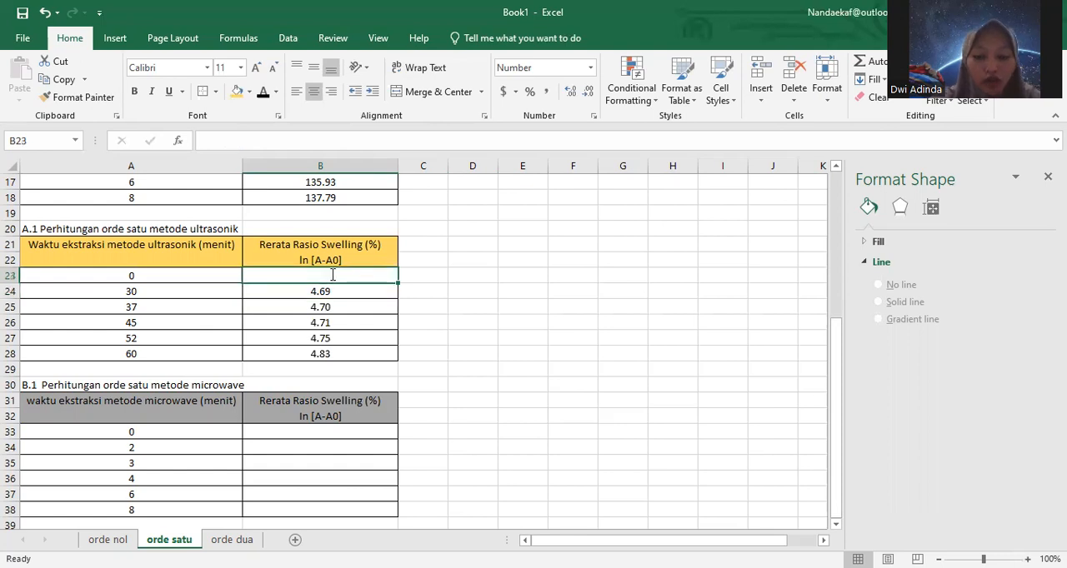
{"action": "type", "text": "0"}
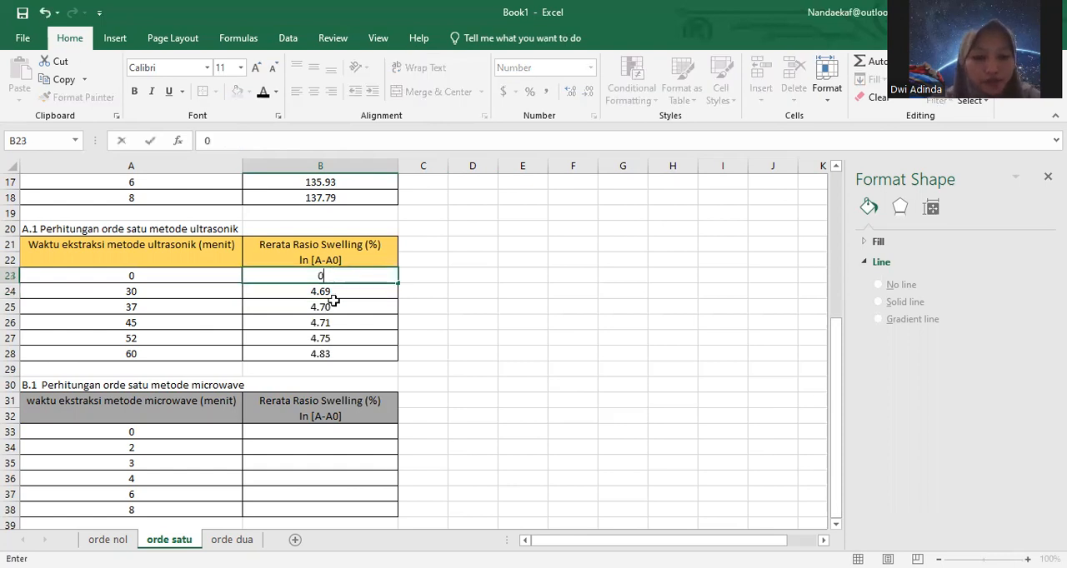
{"action": "left_click", "coordinate": [343, 351]}
{"action": "left_click", "coordinate": [343, 340]}
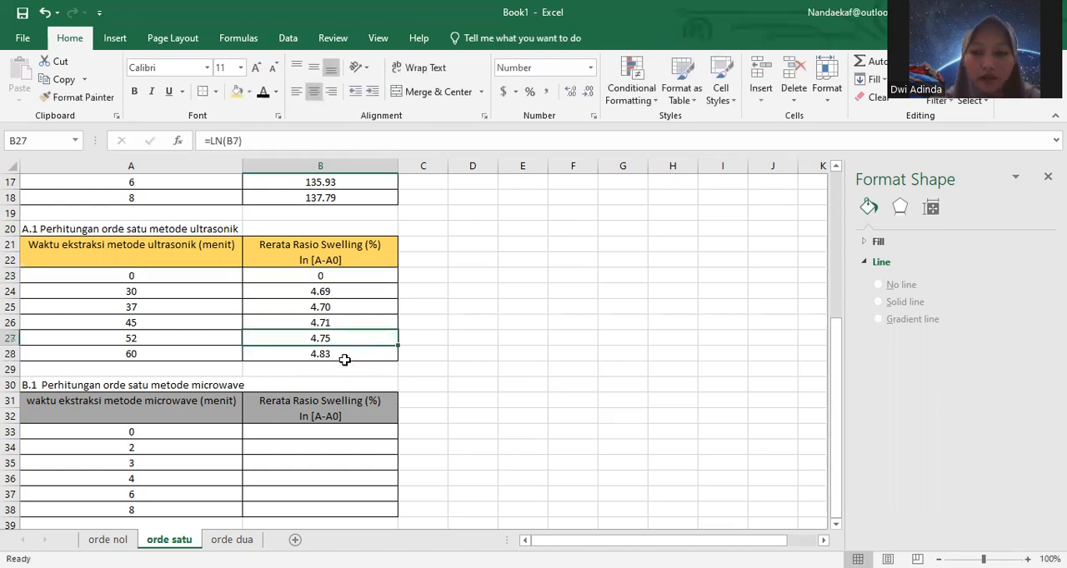
{"action": "left_click", "coordinate": [345, 357]}
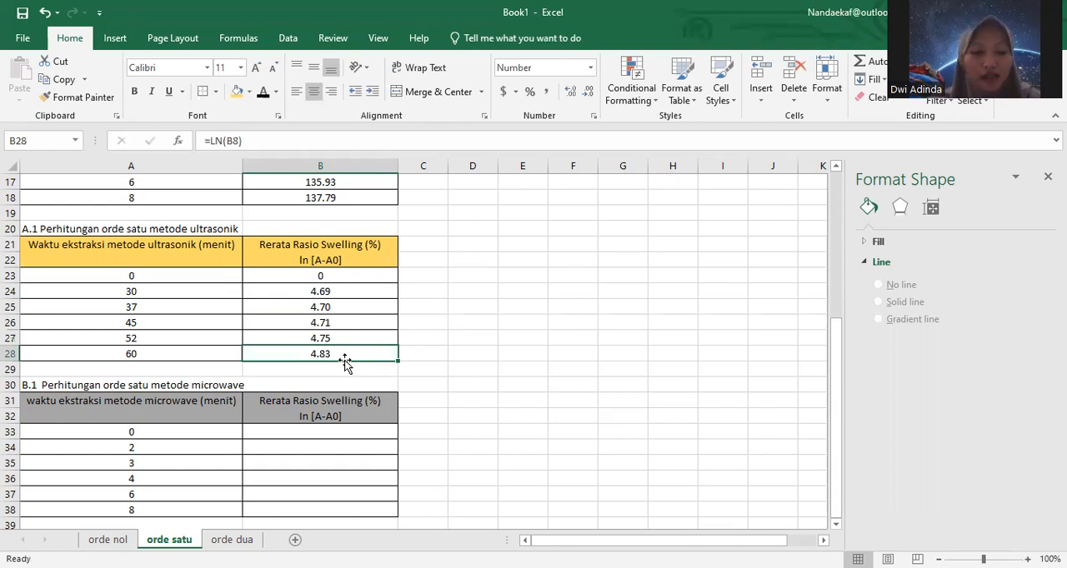
Step: Try the formula =LN(B13) in B33 for time 0 of the first-order microwave table
{"action": "left_click", "coordinate": [299, 440]}
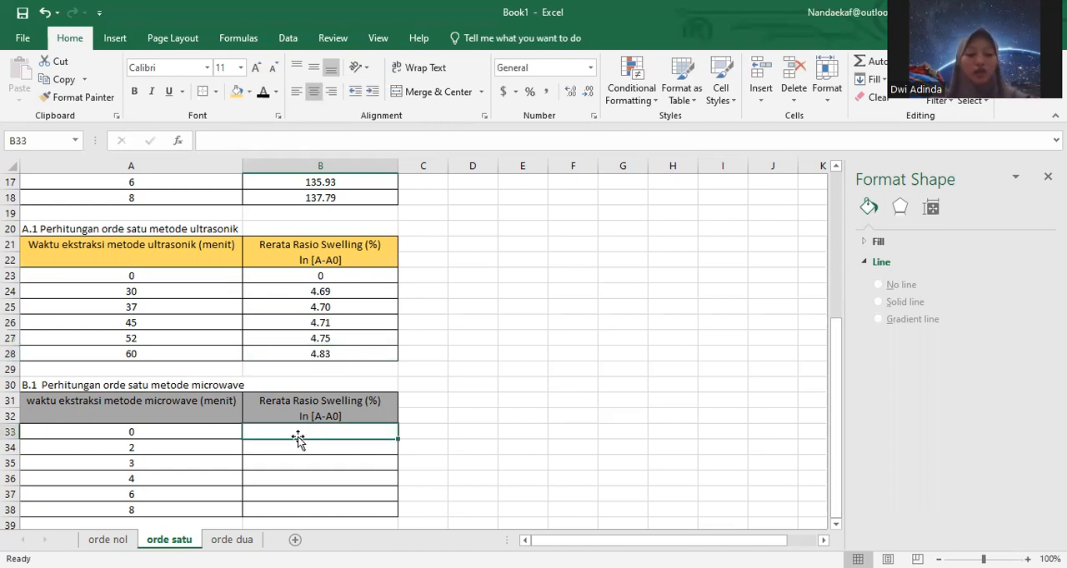
{"action": "double_click", "coordinate": [298, 430]}
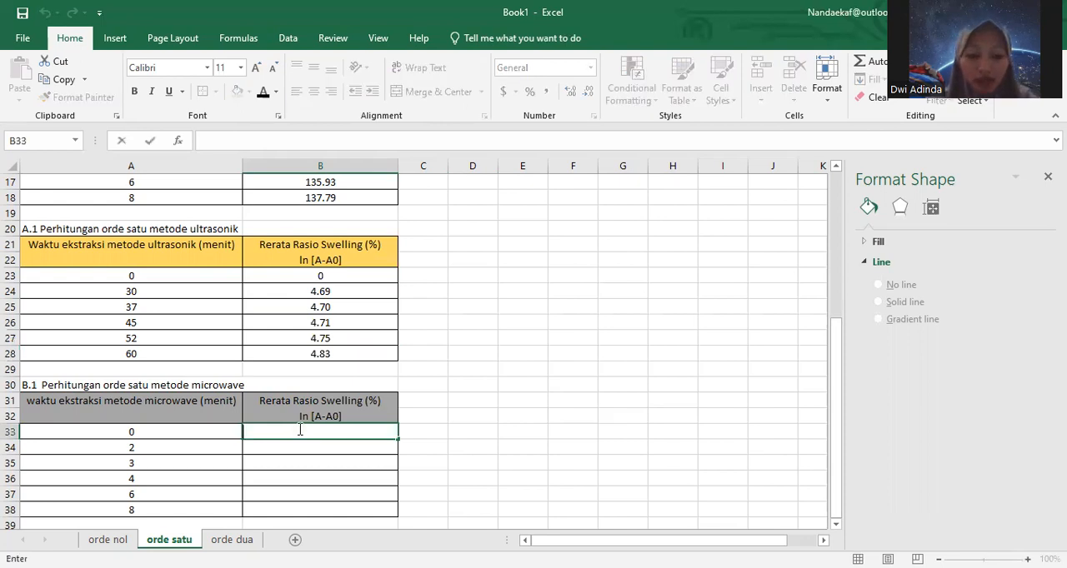
{"action": "type", "text": "="}
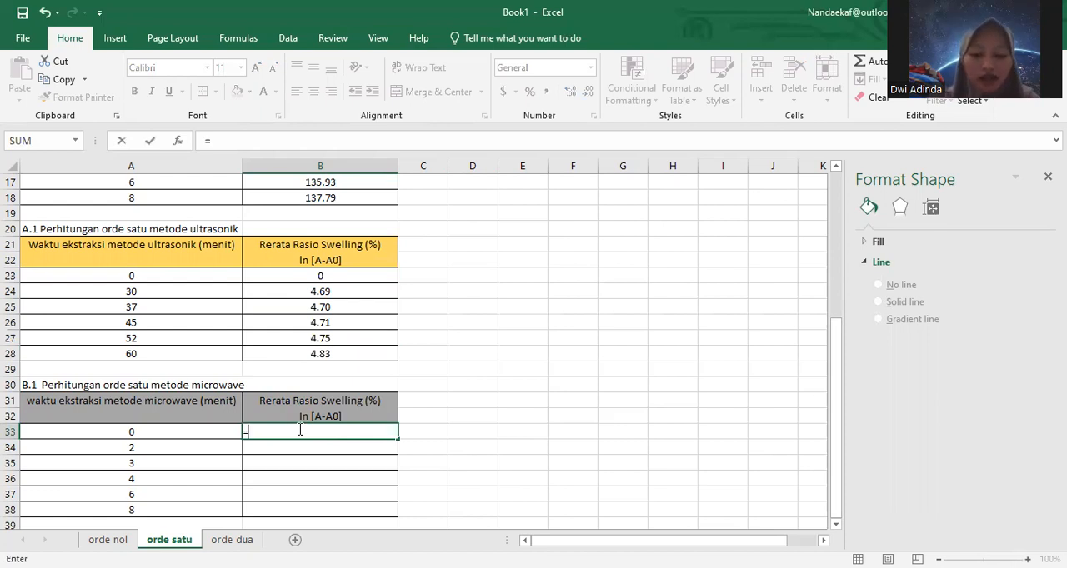
{"action": "type", "text": "ln"}
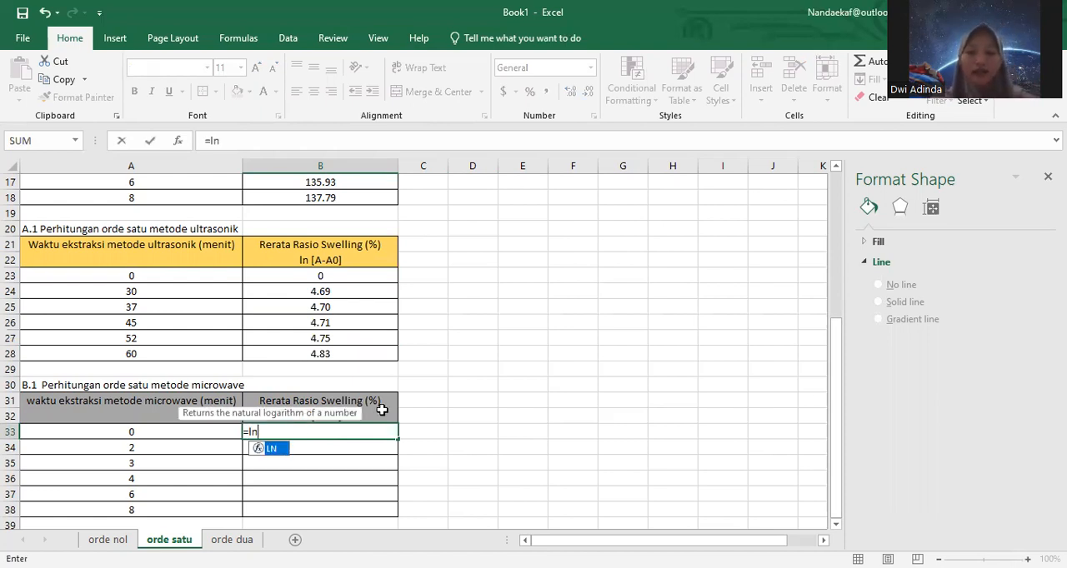
{"action": "type", "text": "("}
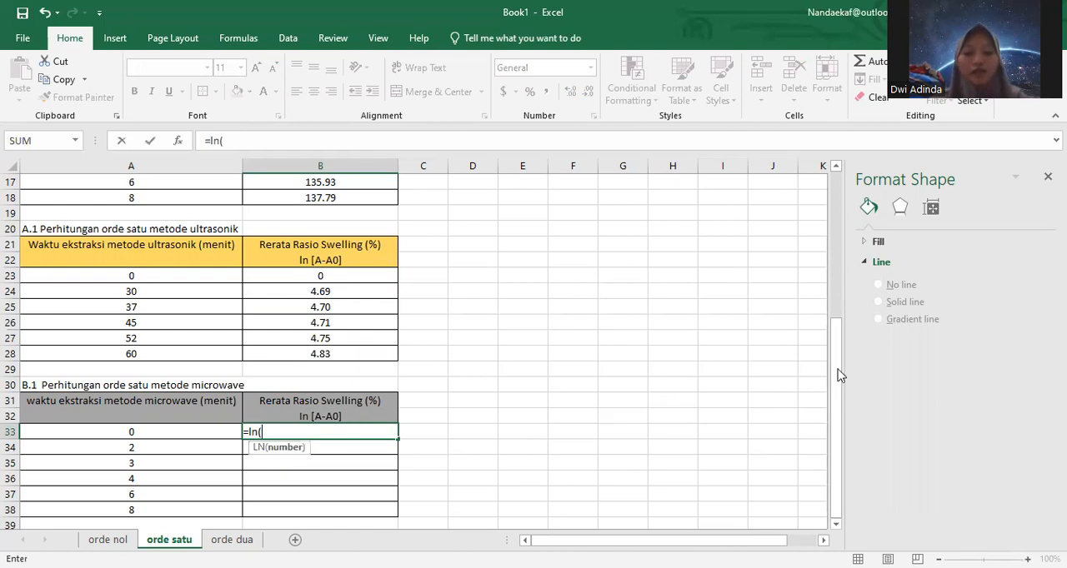
{"action": "left_click_drag", "start_coordinate": [835, 296], "coordinate": [336, 316]}
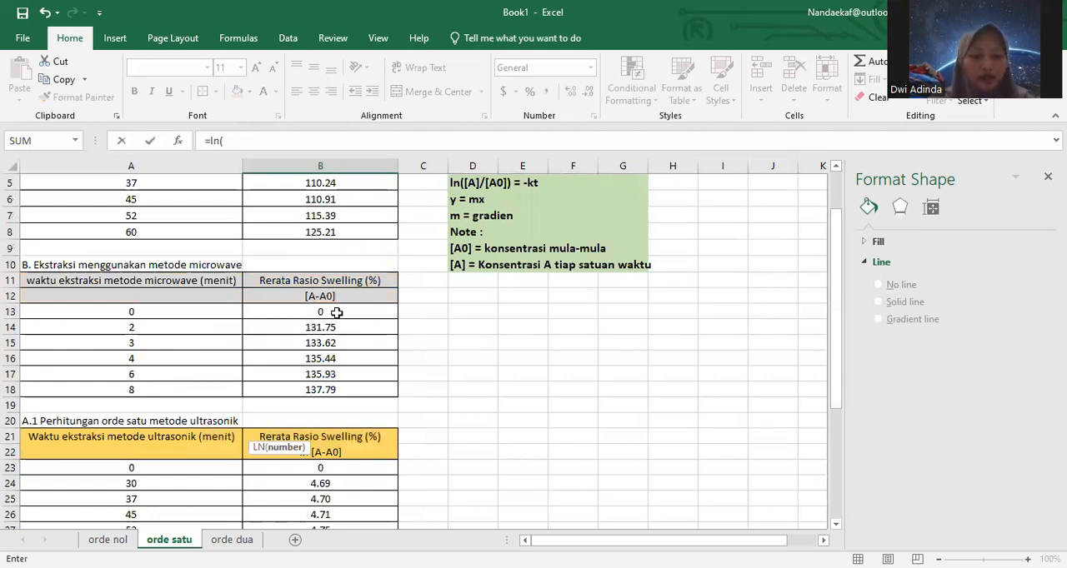
{"action": "left_click", "coordinate": [335, 315]}
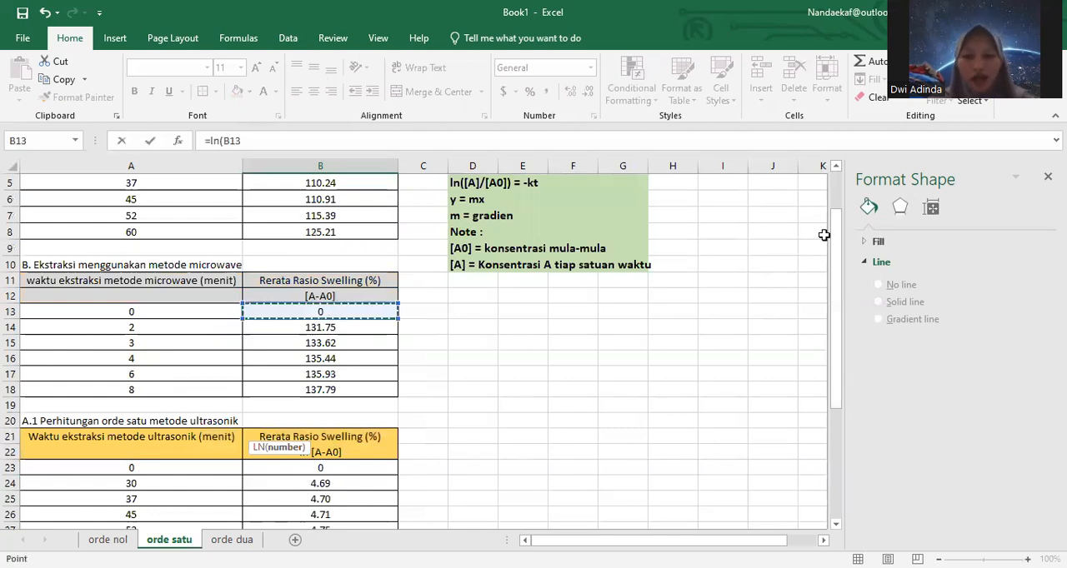
{"action": "left_click_drag", "start_coordinate": [836, 298], "coordinate": [309, 432]}
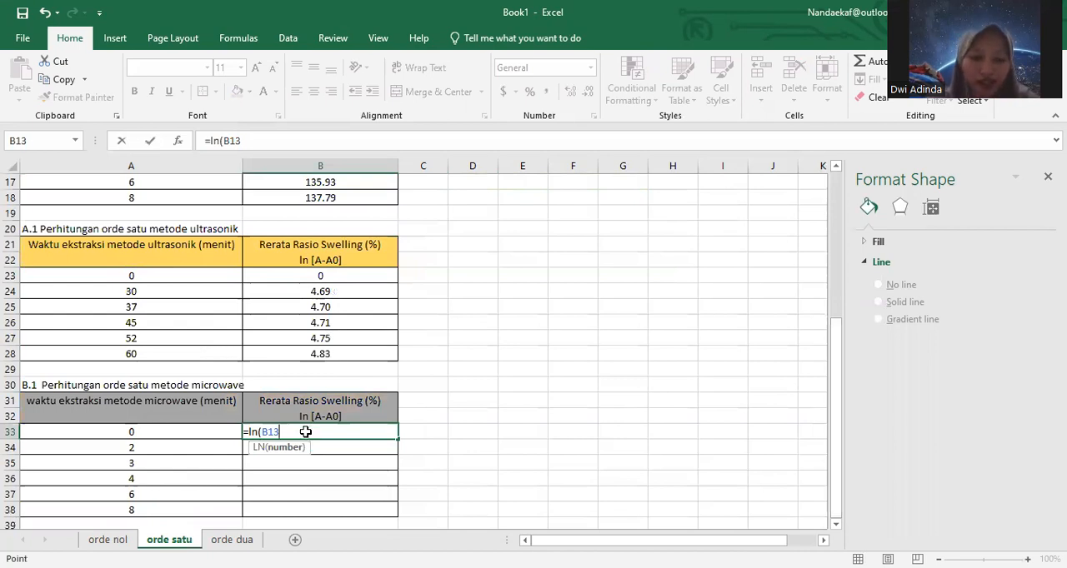
{"action": "key", "text": "Return"}
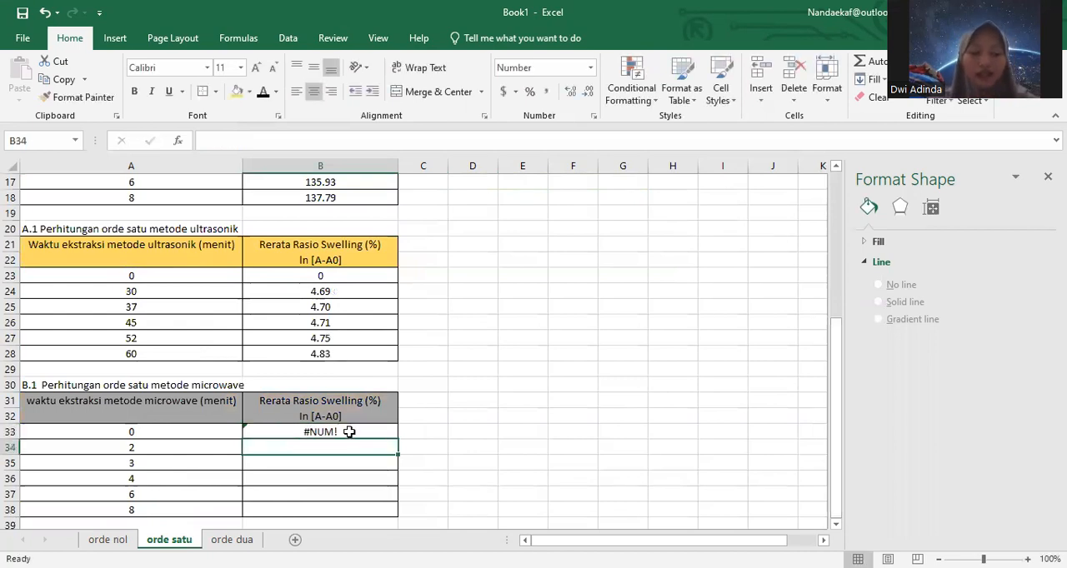
Step: Replace the formula in B33 of the microwave table with the value 0
{"action": "left_click", "coordinate": [349, 431]}
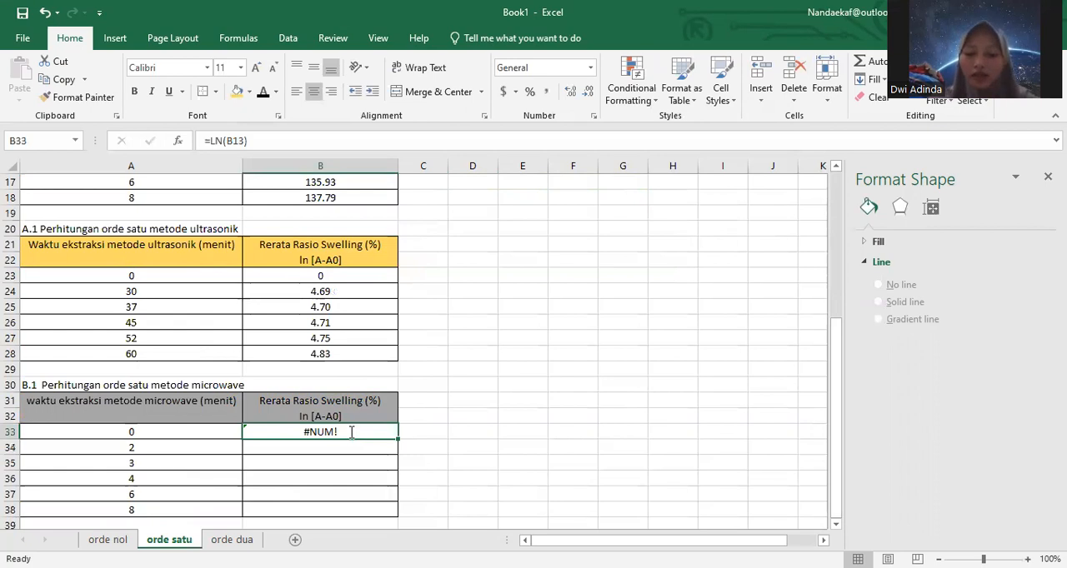
{"action": "double_click", "coordinate": [351, 431]}
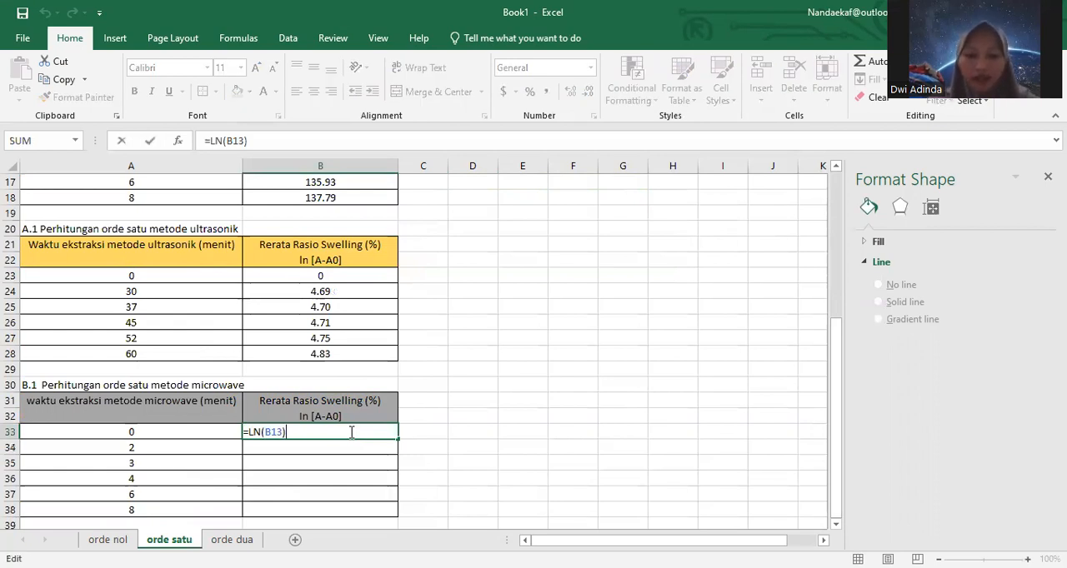
{"action": "key", "text": "BackSpace"}
{"action": "key", "text": "BackSpace"}
{"action": "key", "text": "BackSpace"}
{"action": "key", "text": "BackSpace"}
{"action": "key", "text": "BackSpace"}
{"action": "key", "text": "BackSpace"}
{"action": "key", "text": "BackSpace"}
{"action": "key", "text": "BackSpace"}
{"action": "type", "text": "0"}
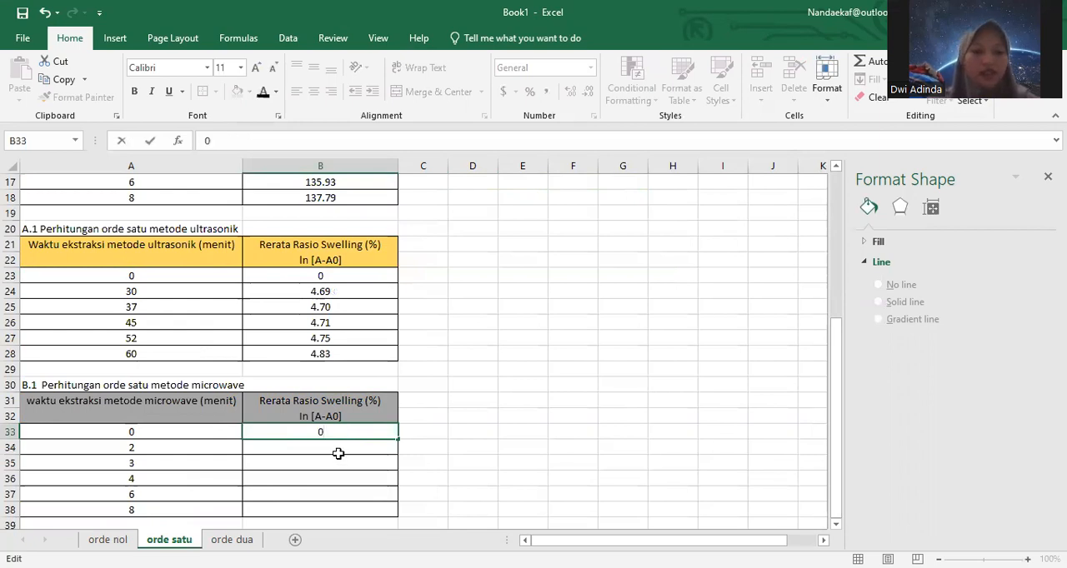
Step: Calculate the ln value for time 2 in B34 of the first-order microwave table with =LN(B14)
{"action": "left_click", "coordinate": [338, 453]}
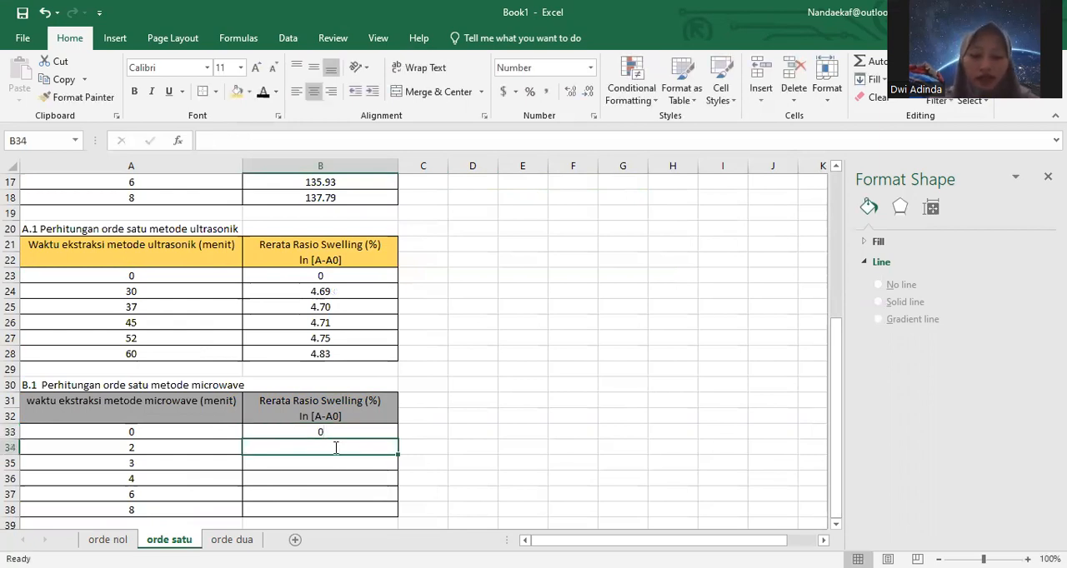
{"action": "type", "text": "="}
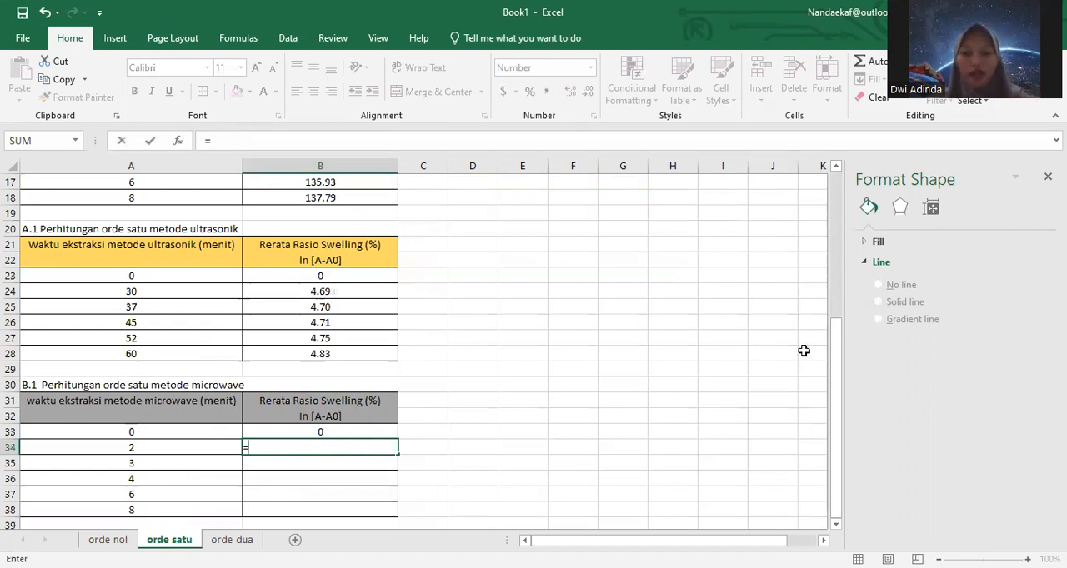
{"action": "type", "text": "ln("}
{"action": "left_click_drag", "start_coordinate": [836, 309], "coordinate": [345, 233]}
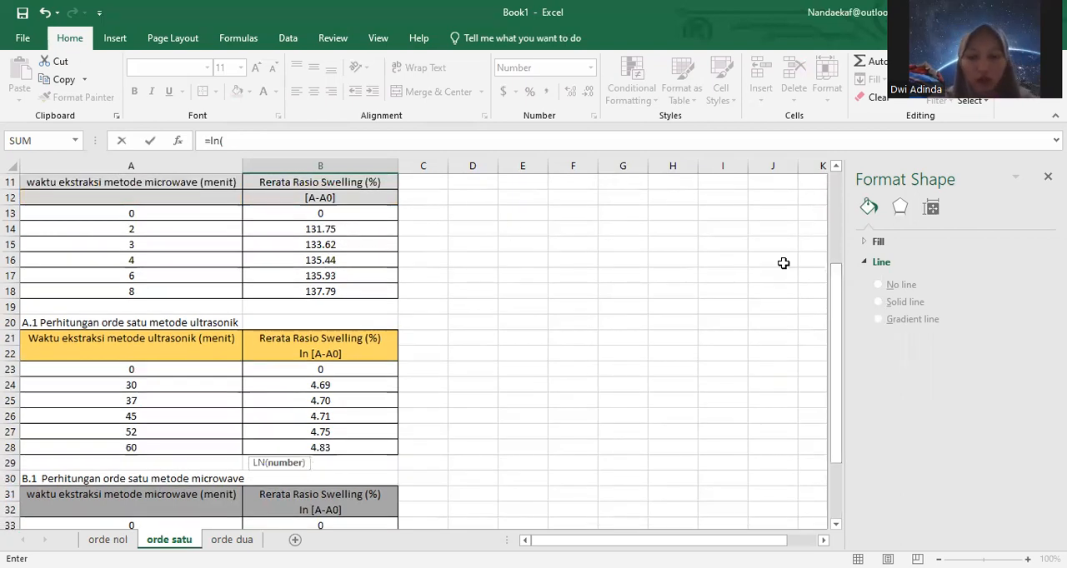
{"action": "left_click", "coordinate": [321, 229]}
{"action": "left_click_drag", "start_coordinate": [837, 321], "coordinate": [337, 449]}
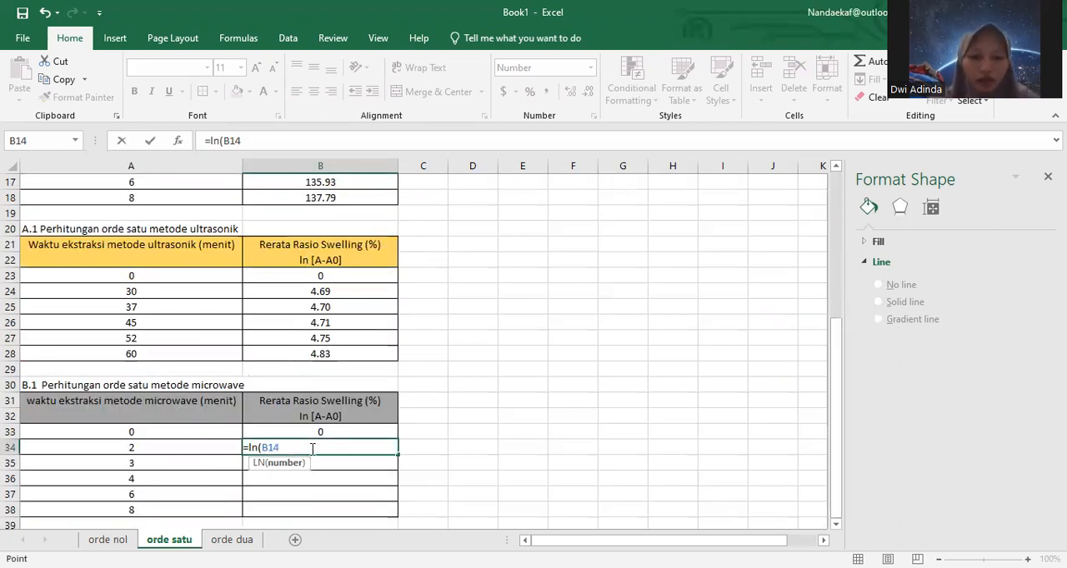
{"action": "key", "text": "Return"}
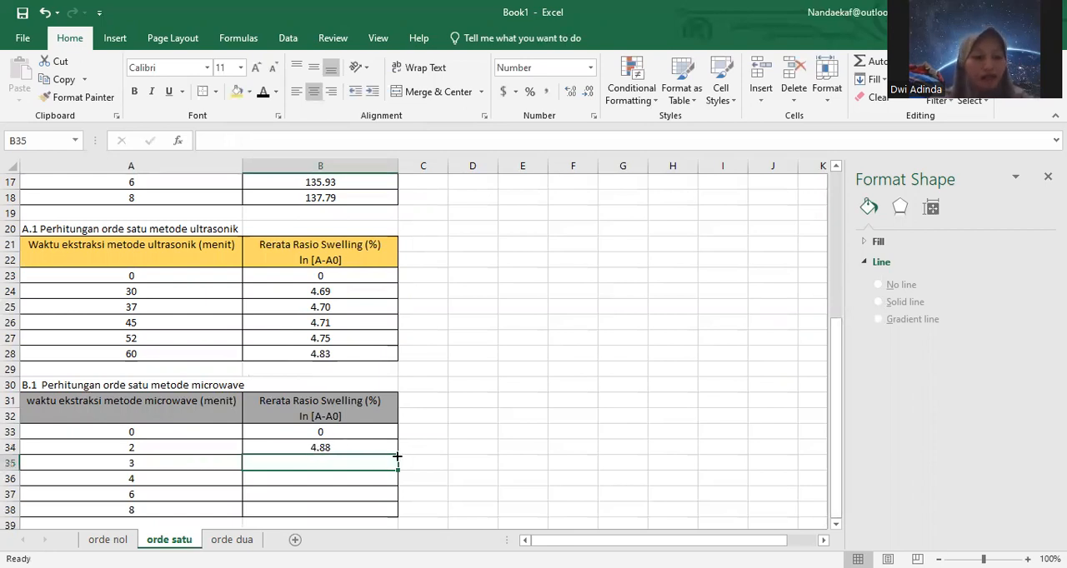
Step: Fill the LN formula from B34 down through B38 and check the cell references in the copied microwave formulas
{"action": "key", "text": "Up"}
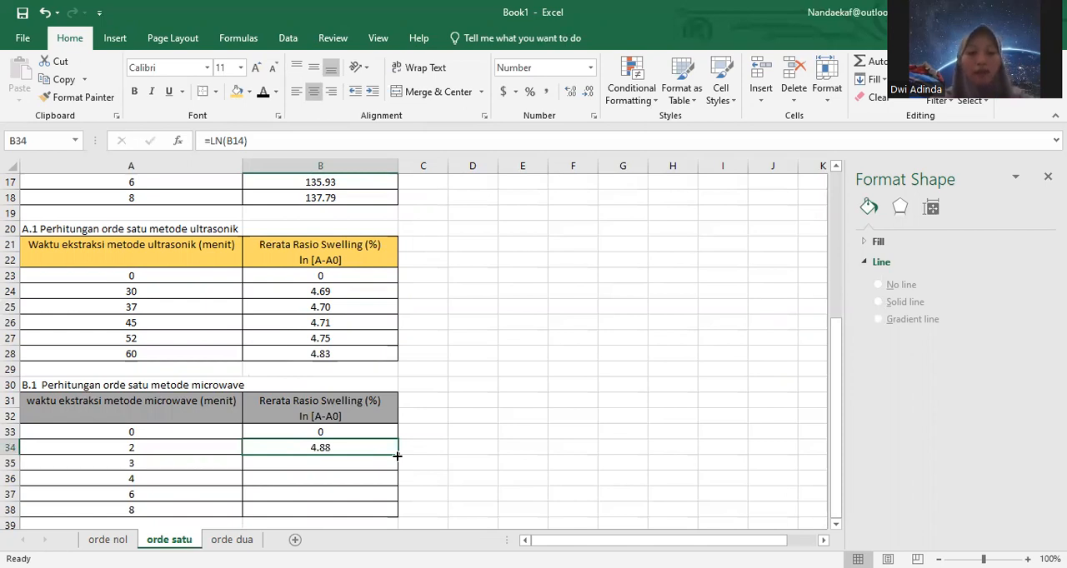
{"action": "left_click_drag", "start_coordinate": [397, 455], "coordinate": [397, 515]}
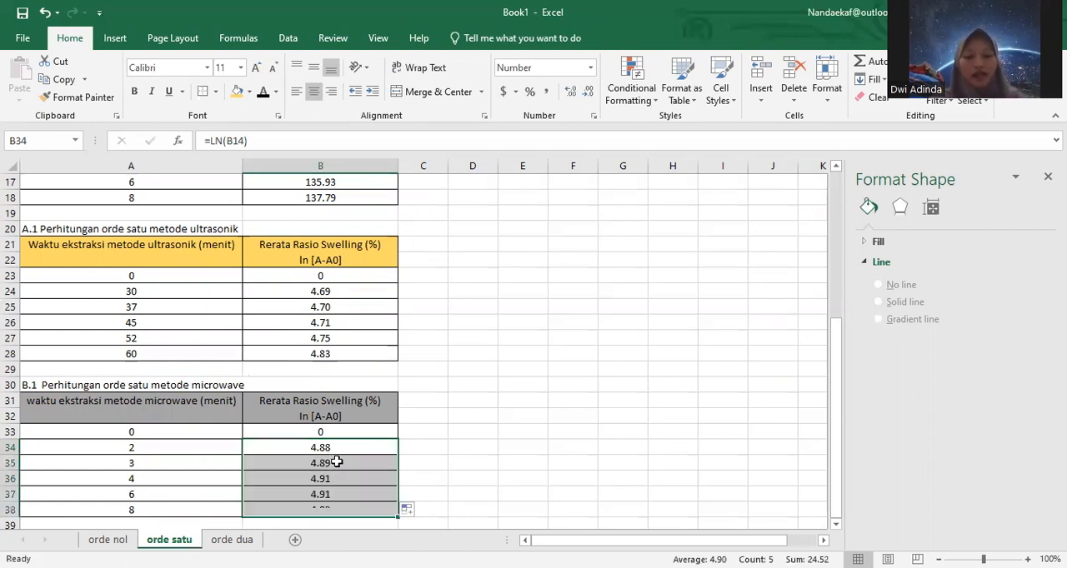
{"action": "left_click", "coordinate": [337, 462]}
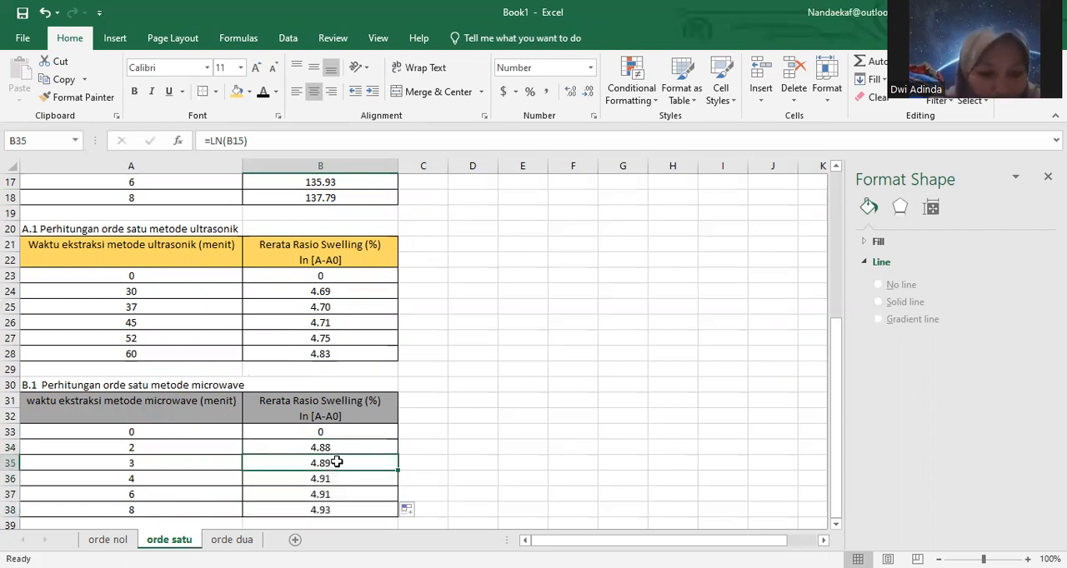
{"action": "double_click", "coordinate": [337, 462]}
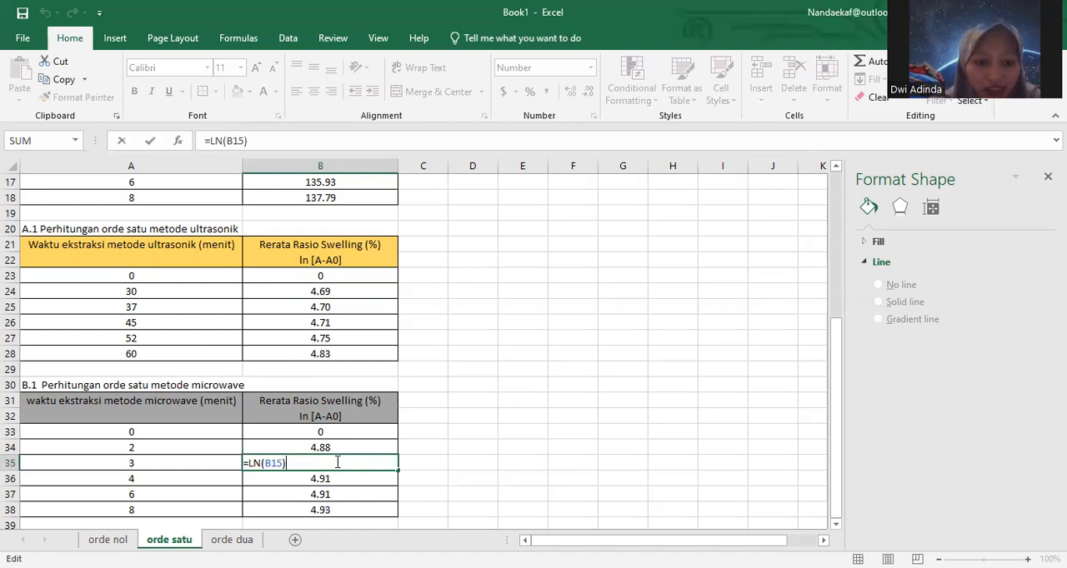
{"action": "left_click", "coordinate": [343, 484]}
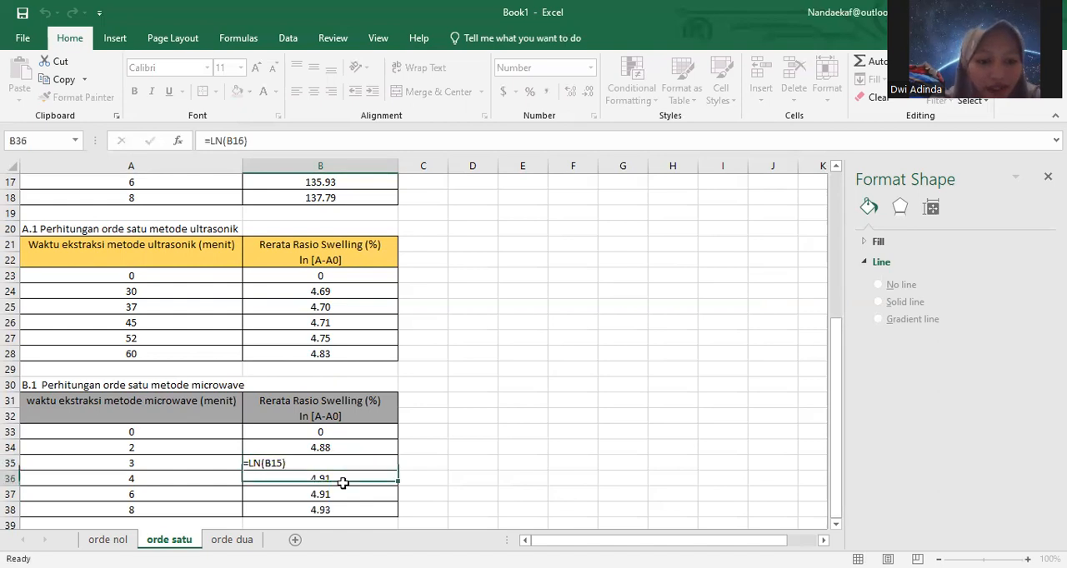
{"action": "double_click", "coordinate": [339, 480]}
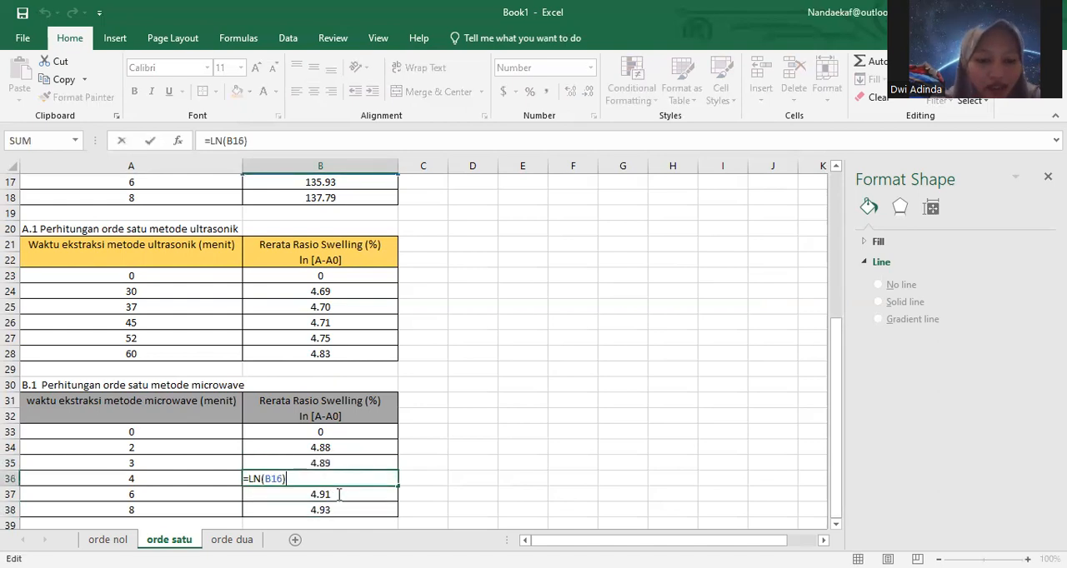
{"action": "left_click", "coordinate": [339, 494]}
{"action": "double_click", "coordinate": [338, 495]}
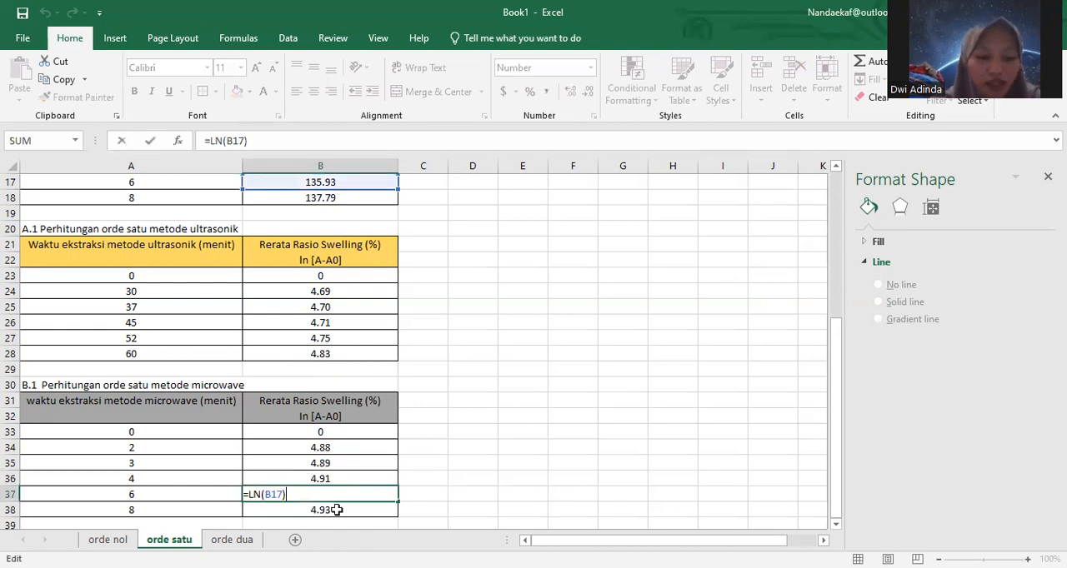
{"action": "left_click", "coordinate": [336, 510]}
{"action": "double_click", "coordinate": [337, 510]}
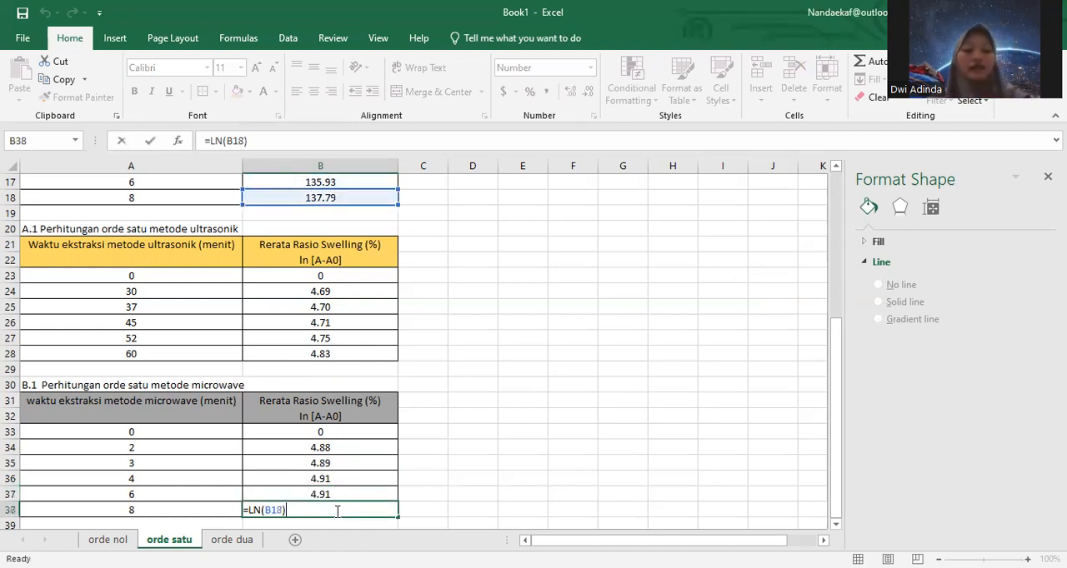
{"action": "left_click", "coordinate": [450, 478]}
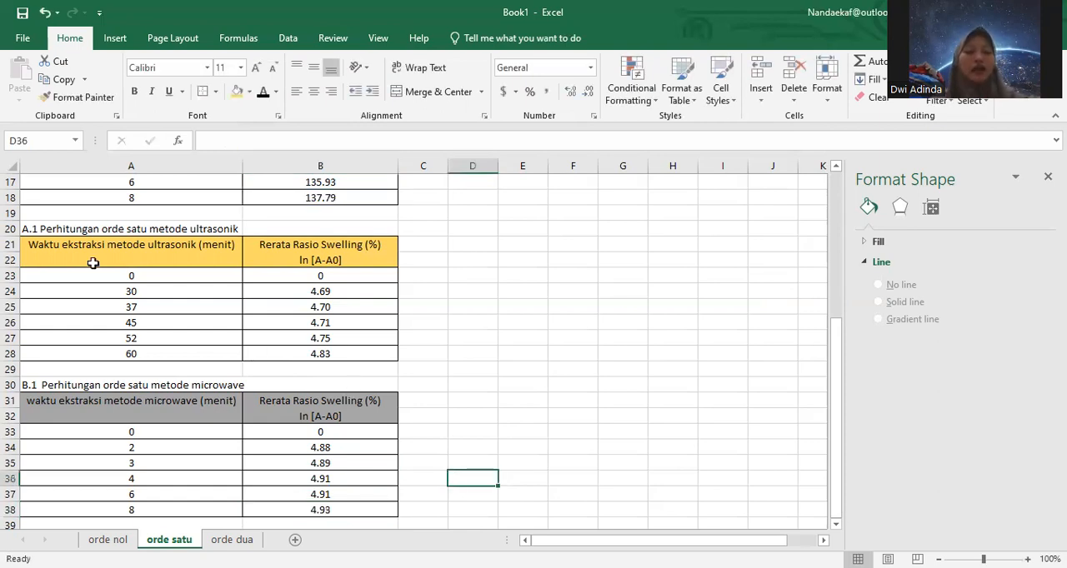
Step: Insert a recommended scatter chart with straight lines and markers from the first-order ultrasonic data in A23:B28
{"action": "left_click", "coordinate": [29, 244]}
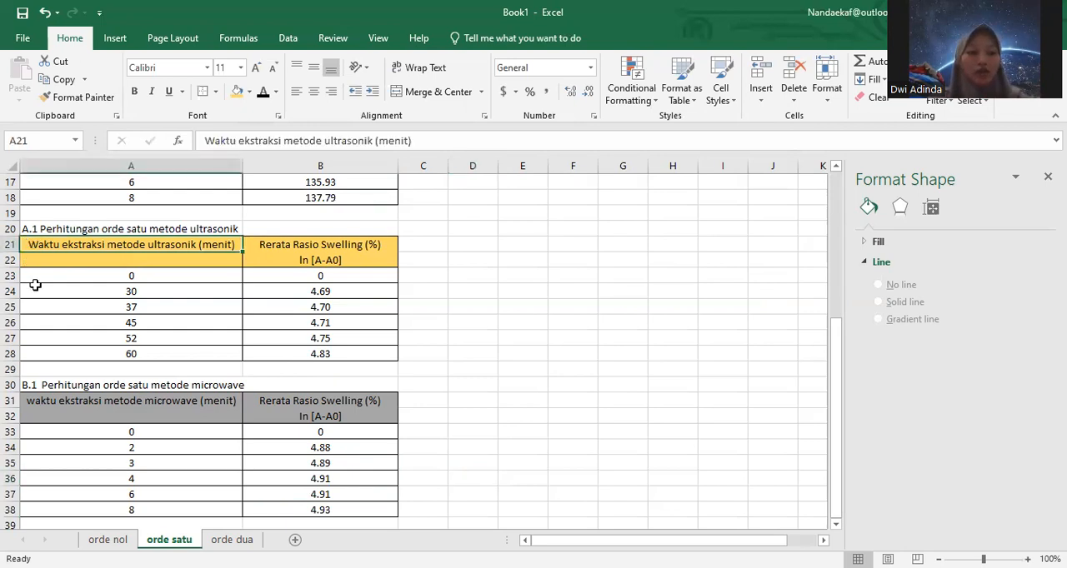
{"action": "left_click", "coordinate": [48, 275]}
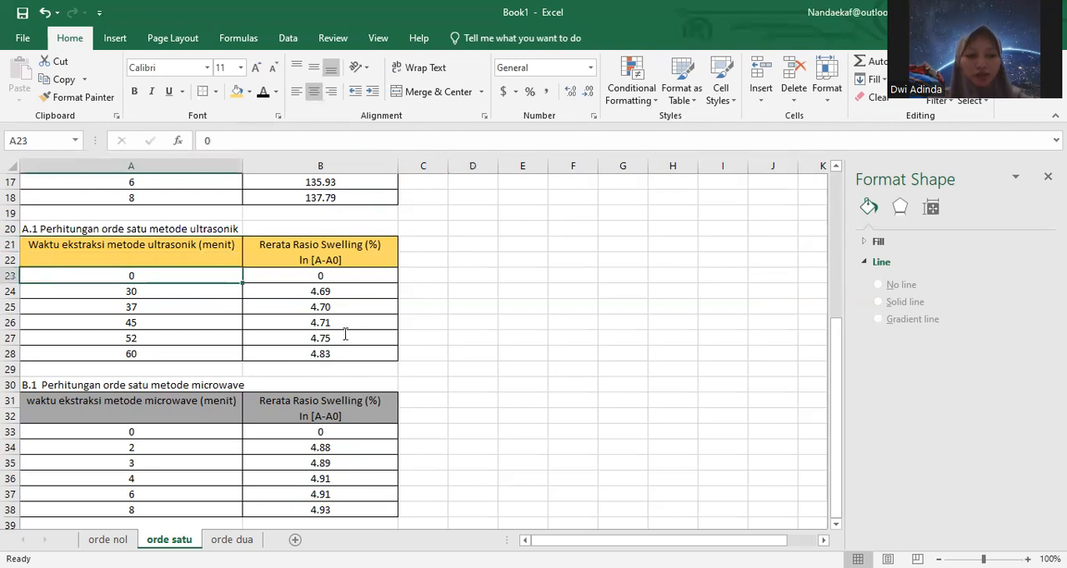
{"action": "double_click", "coordinate": [80, 281]}
{"action": "left_click", "coordinate": [79, 302]}
{"action": "left_click_drag", "start_coordinate": [46, 271], "coordinate": [317, 310]}
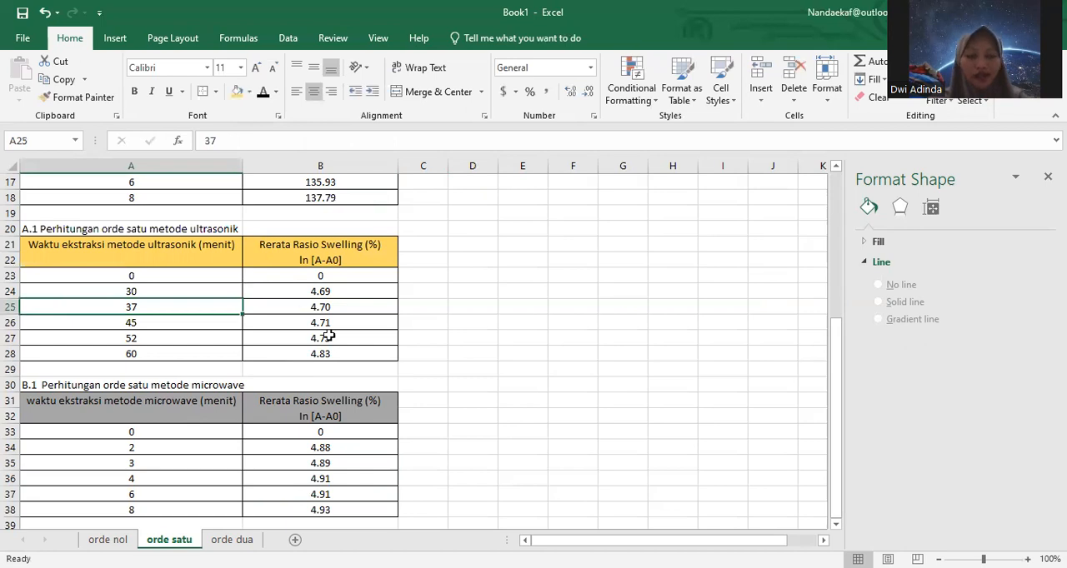
{"action": "left_click_drag", "start_coordinate": [334, 356], "coordinate": [337, 358]}
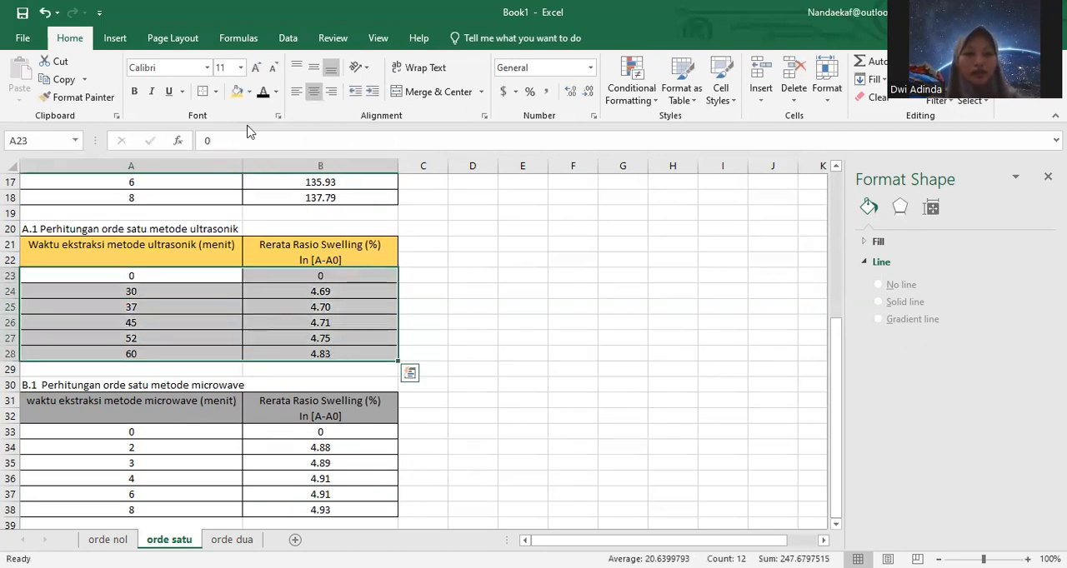
{"action": "left_click", "coordinate": [116, 39]}
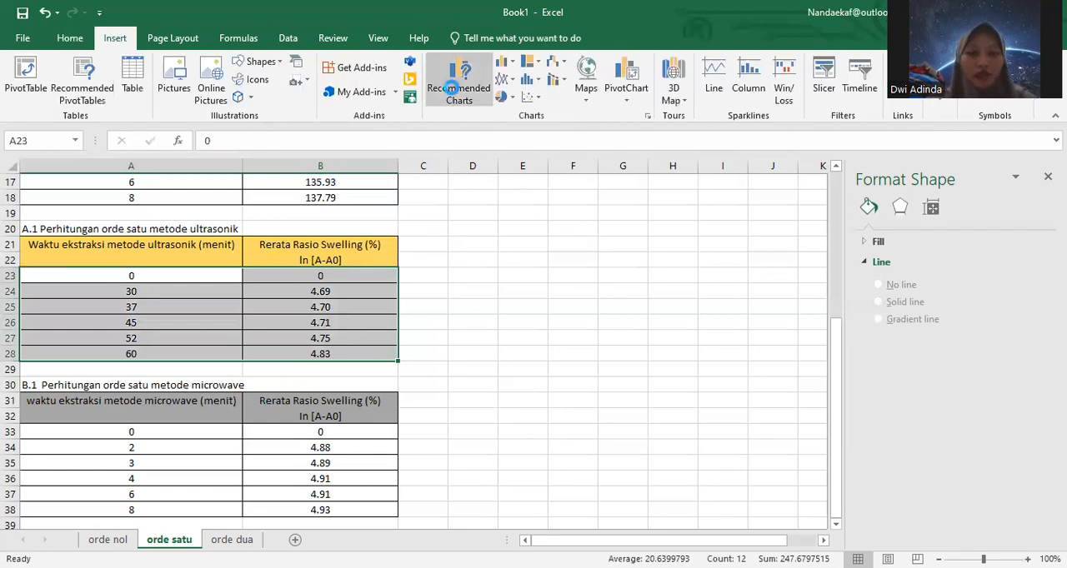
{"action": "left_click", "coordinate": [454, 94]}
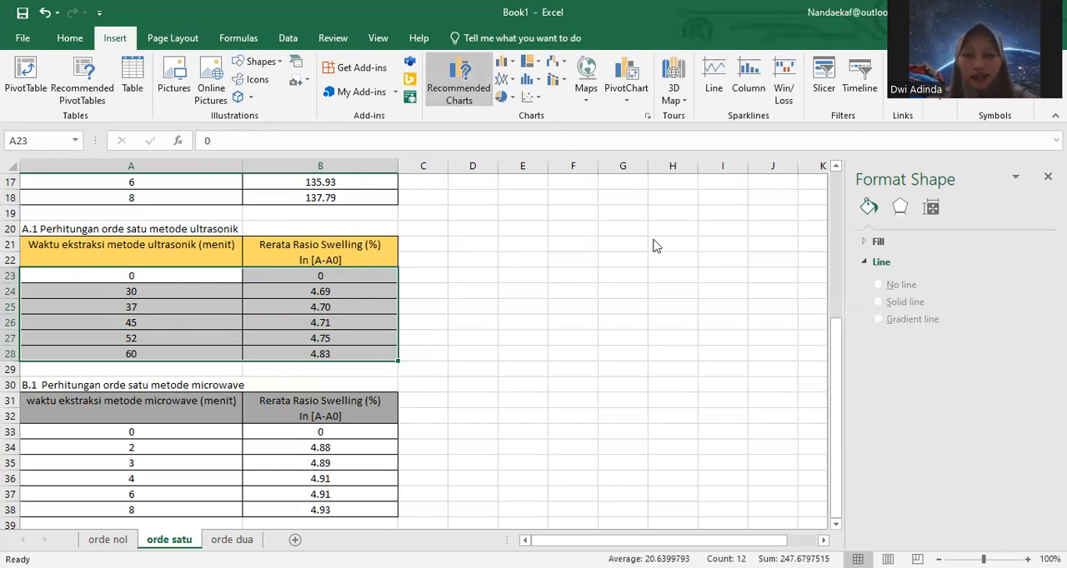
{"action": "left_click", "coordinate": [681, 502]}
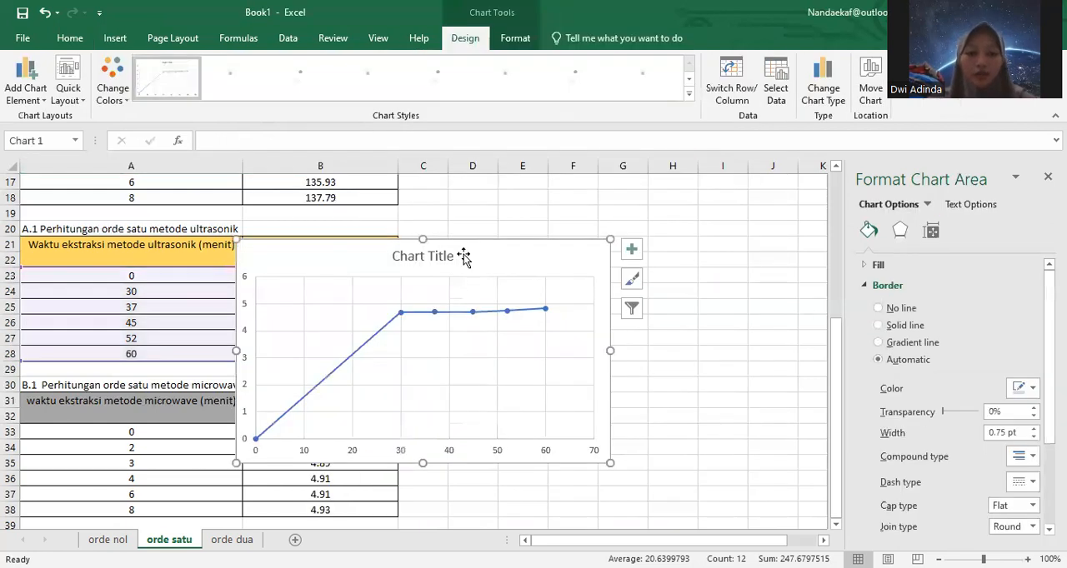
Step: Replace the new chart's title with "Ekstraksi Ultrasonik Orde Satu"
{"action": "left_click", "coordinate": [452, 256]}
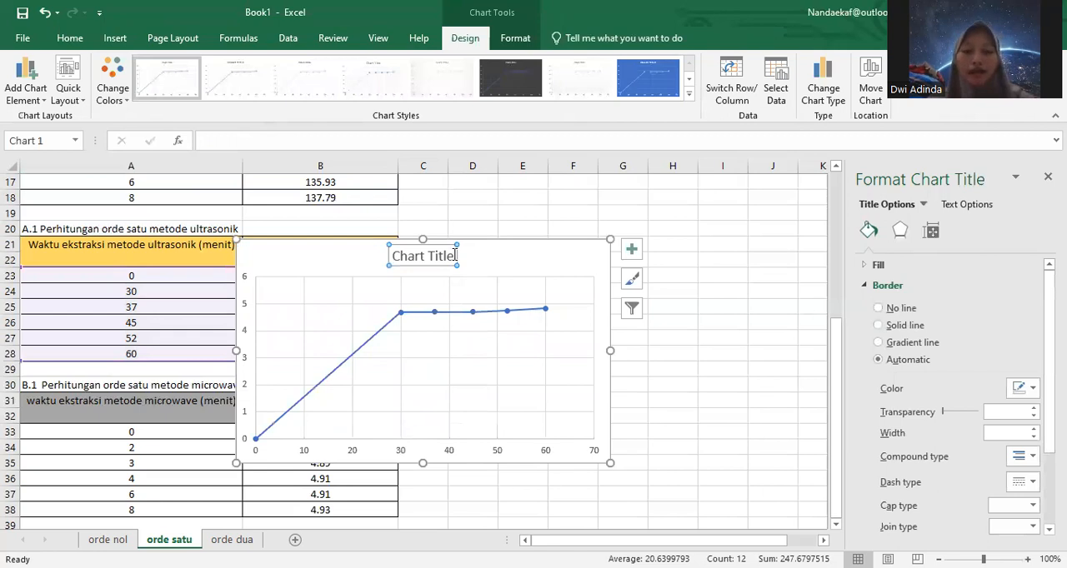
{"action": "left_click", "coordinate": [453, 256]}
{"action": "key", "text": "ctrl+a"}
{"action": "key", "text": "Delete"}
{"action": "type", "text": "Es"}
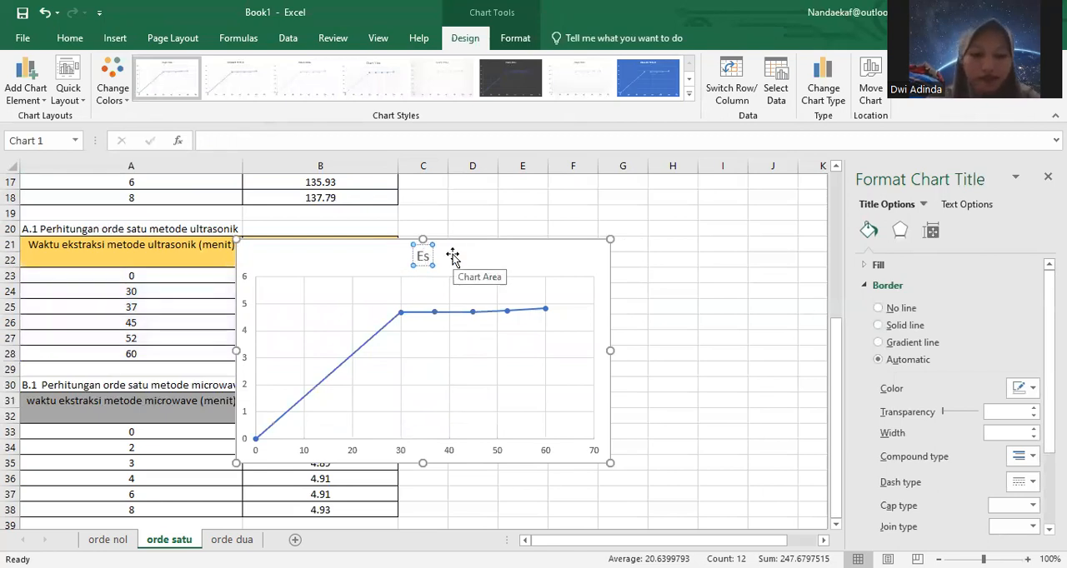
{"action": "type", "text": "stra"}
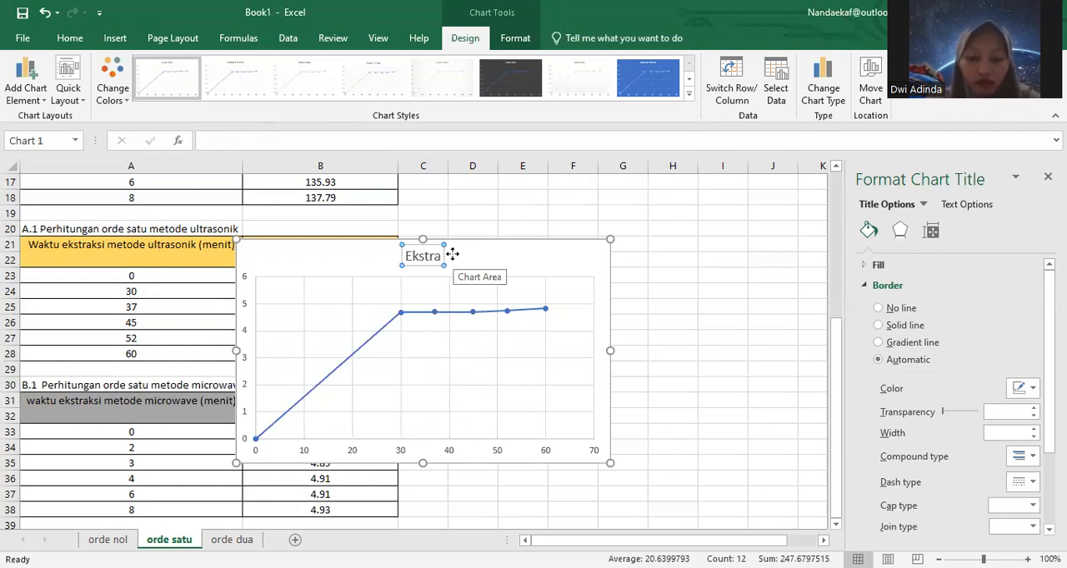
{"action": "type", "text": "ksi Ul"}
{"action": "key", "text": "BackSpace"}
{"action": "type", "text": "ltra"}
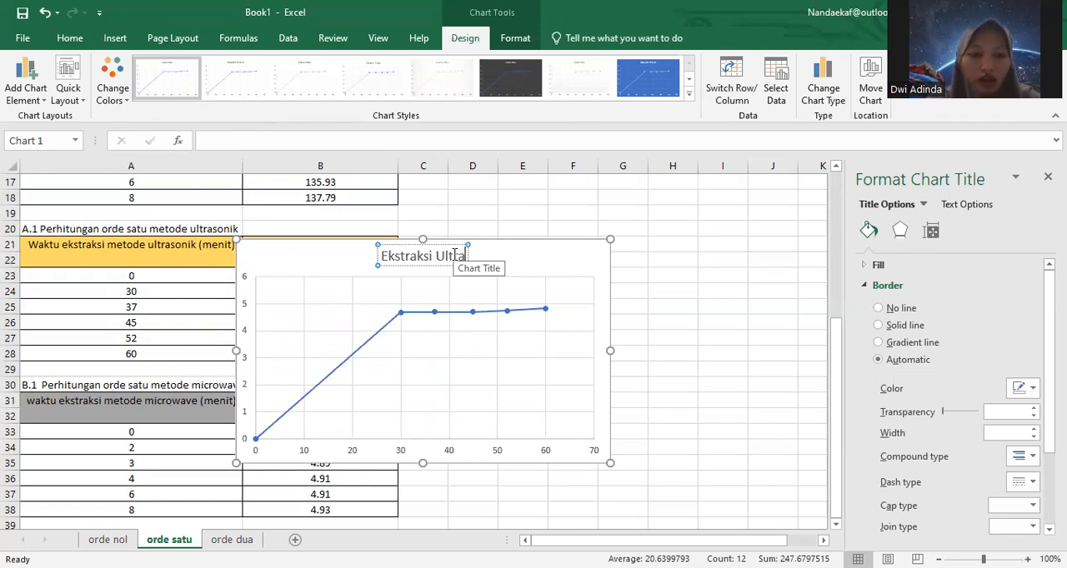
{"action": "type", "text": "sonik O"}
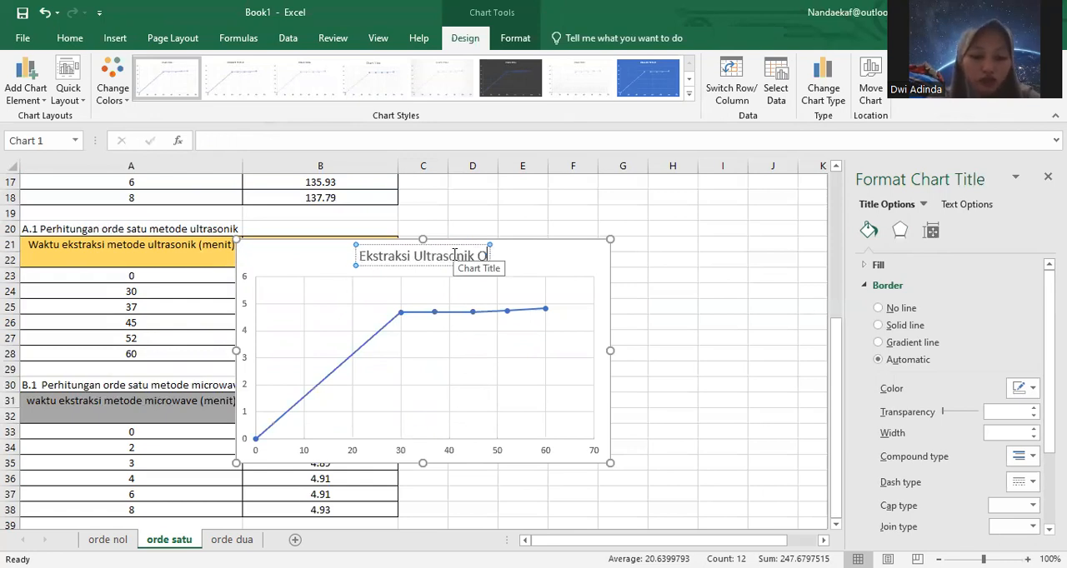
{"action": "type", "text": "rde sa"}
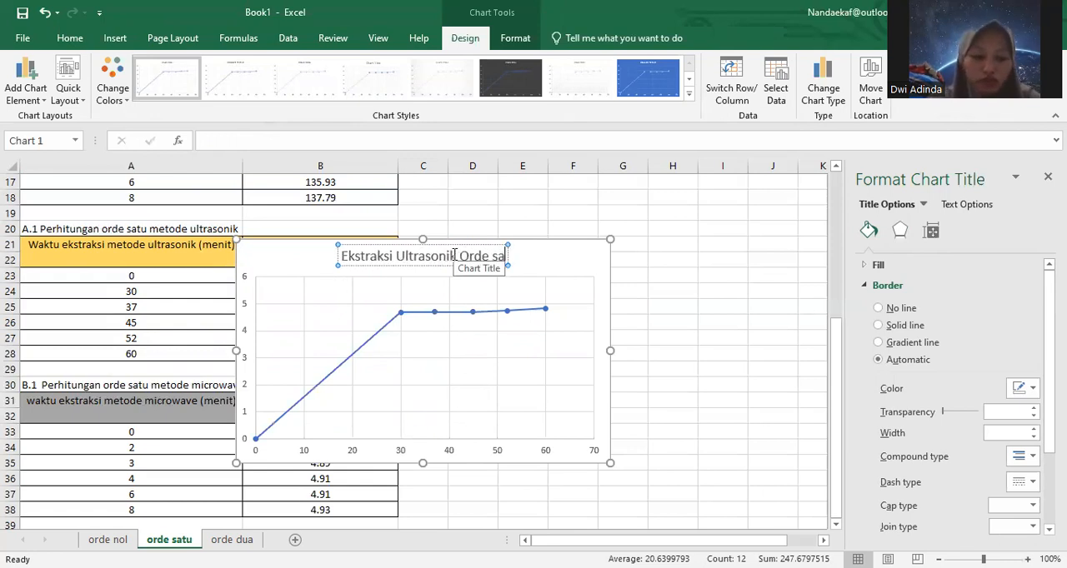
{"action": "key", "text": "BackSpace"}
{"action": "key", "text": "BackSpace"}
{"action": "type", "text": "Satu"}
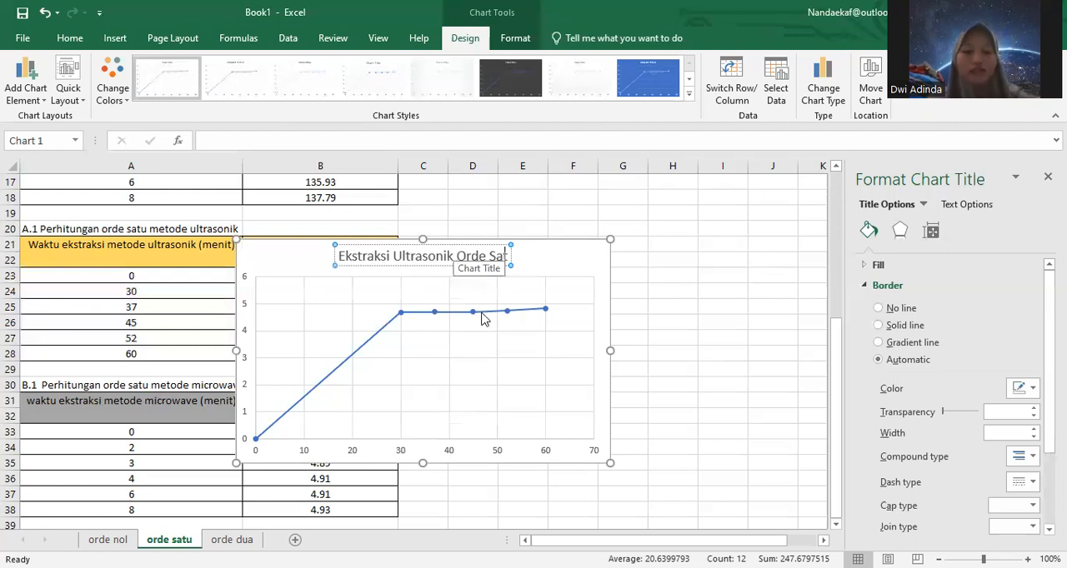
Step: Add a linear trendline with its equation and R-squared value to the ultrasonic first-order chart, and move the chart beside the tables
{"action": "left_click", "coordinate": [430, 312]}
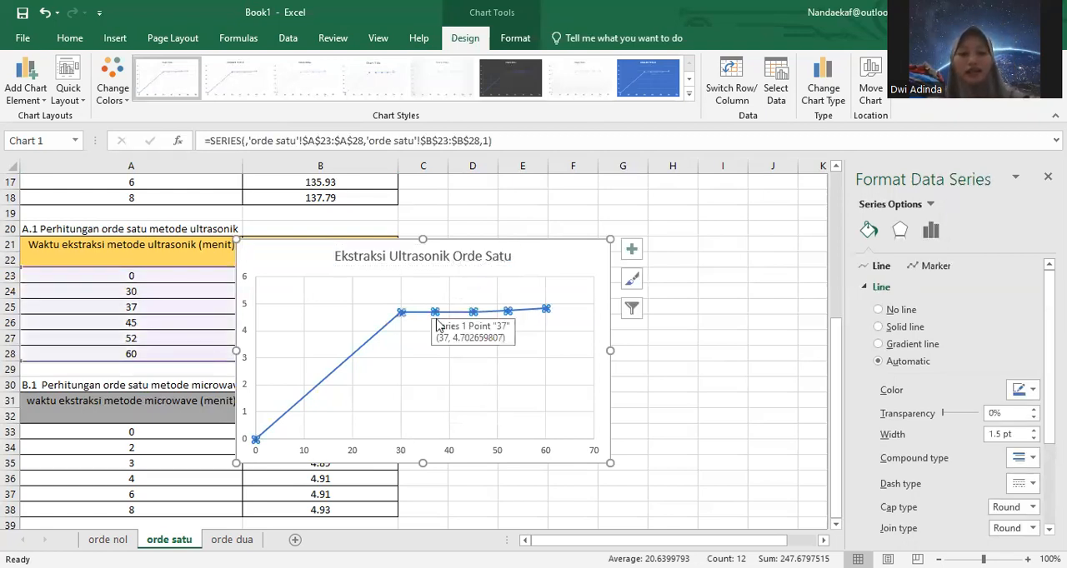
{"action": "right_click", "coordinate": [431, 314]}
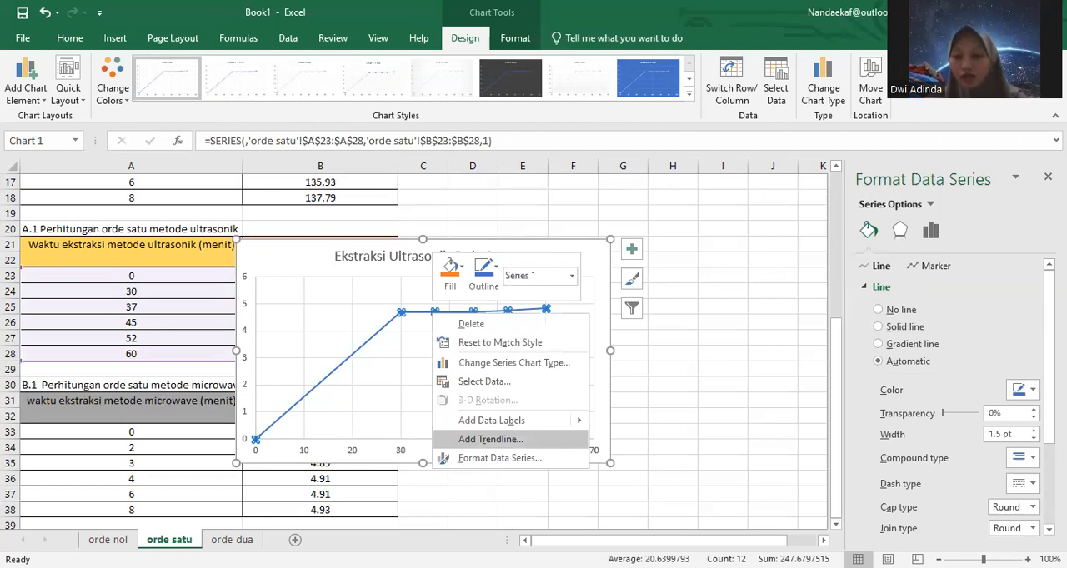
{"action": "left_click", "coordinate": [490, 440]}
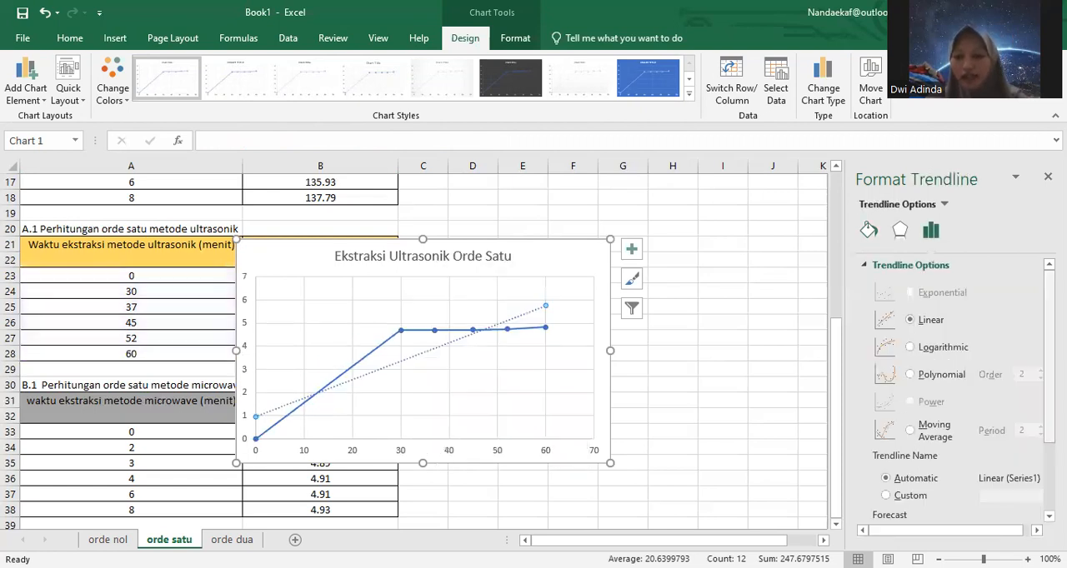
{"action": "scroll", "coordinate": [877, 498], "scroll_direction": "down", "scroll_amount": 3}
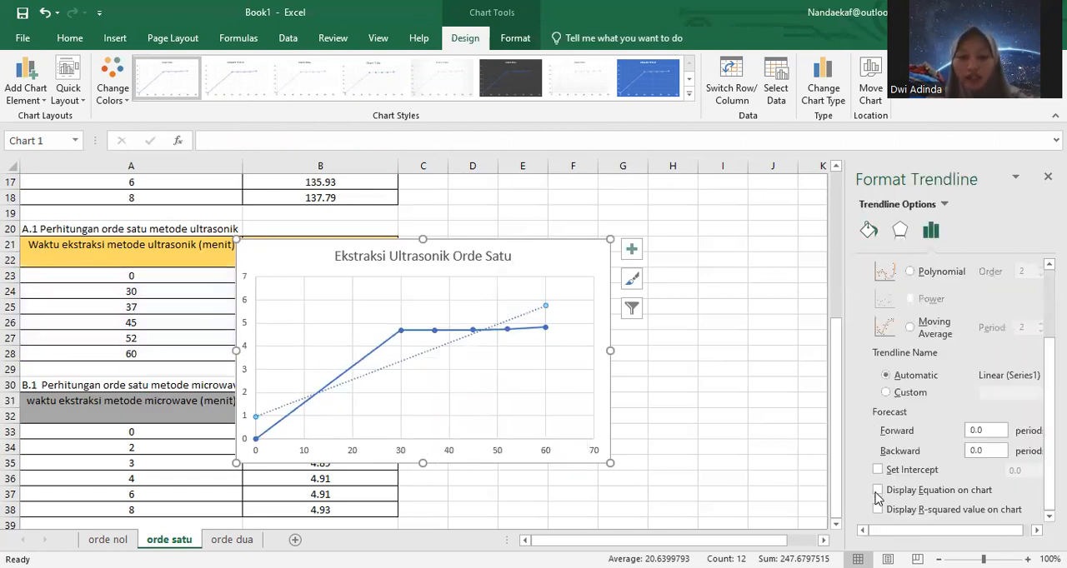
{"action": "left_click", "coordinate": [877, 491]}
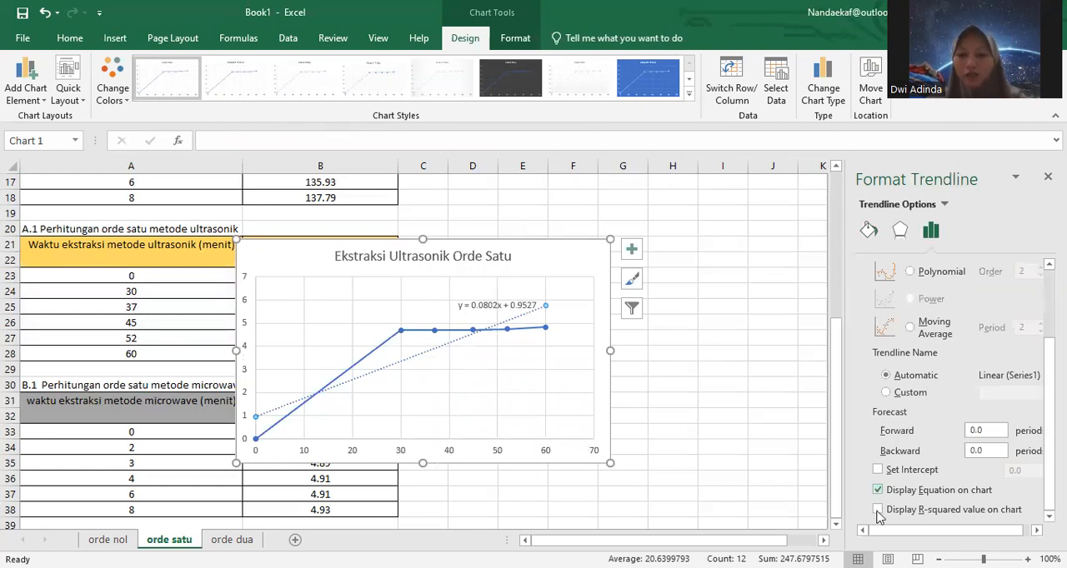
{"action": "left_click", "coordinate": [877, 510]}
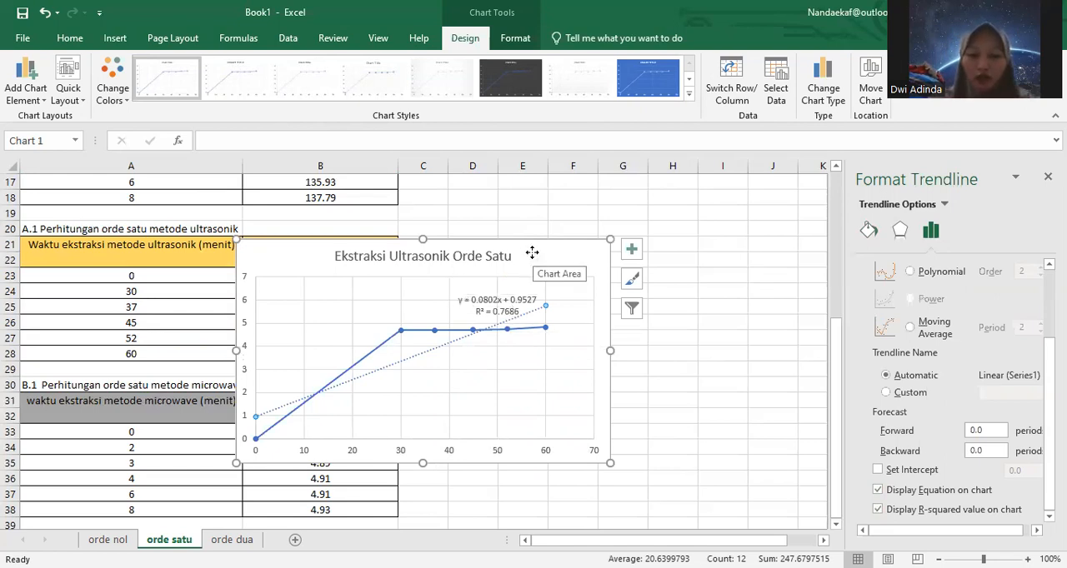
{"action": "left_click_drag", "start_coordinate": [589, 225], "coordinate": [723, 201]}
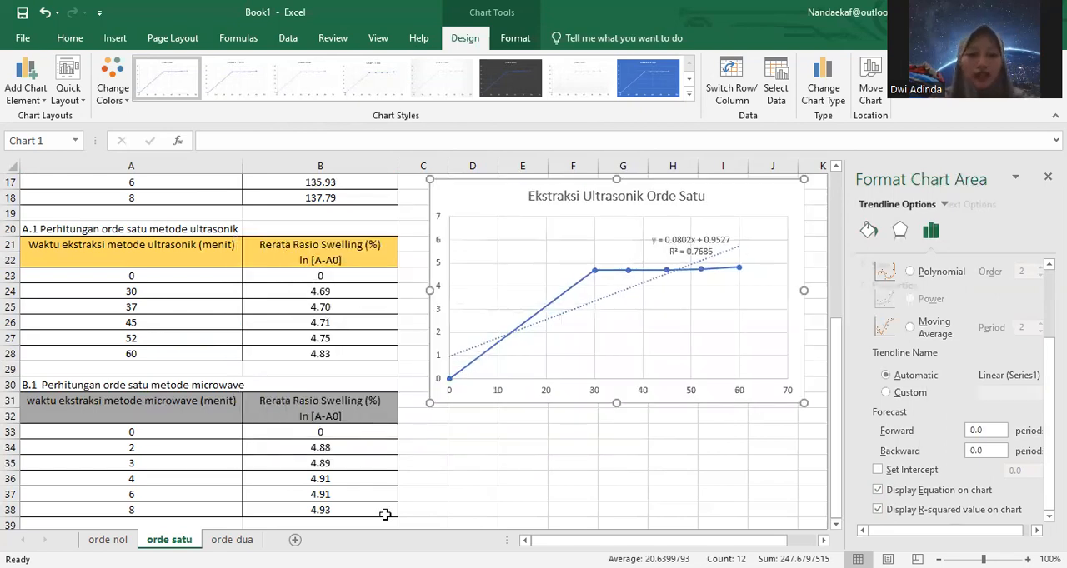
Step: Insert a recommended scatter chart with straight lines and markers from the first-order microwave data in A33:B38
{"action": "left_click", "coordinate": [413, 492]}
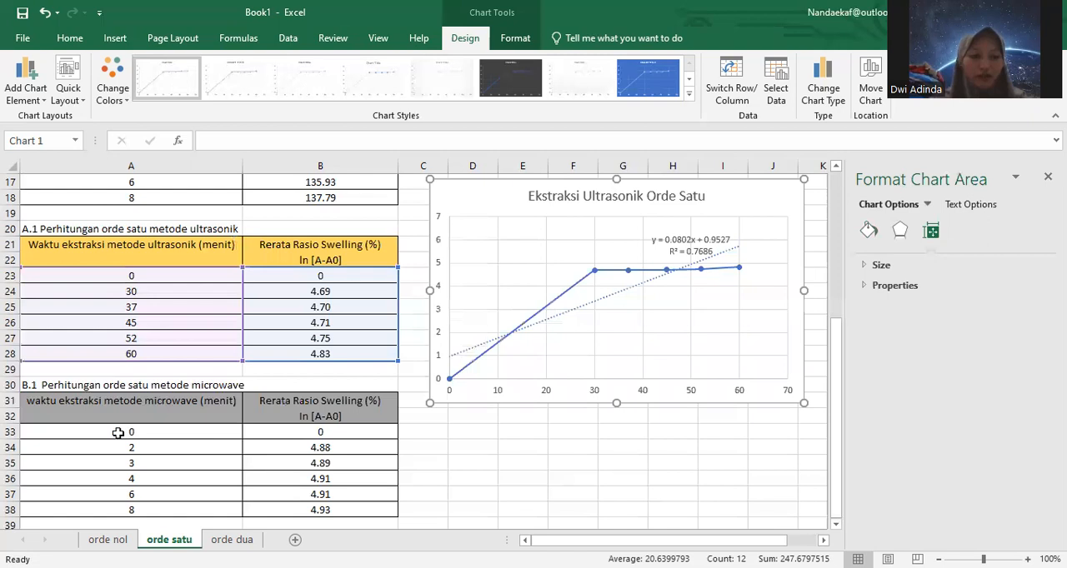
{"action": "left_click_drag", "start_coordinate": [177, 435], "coordinate": [317, 510]}
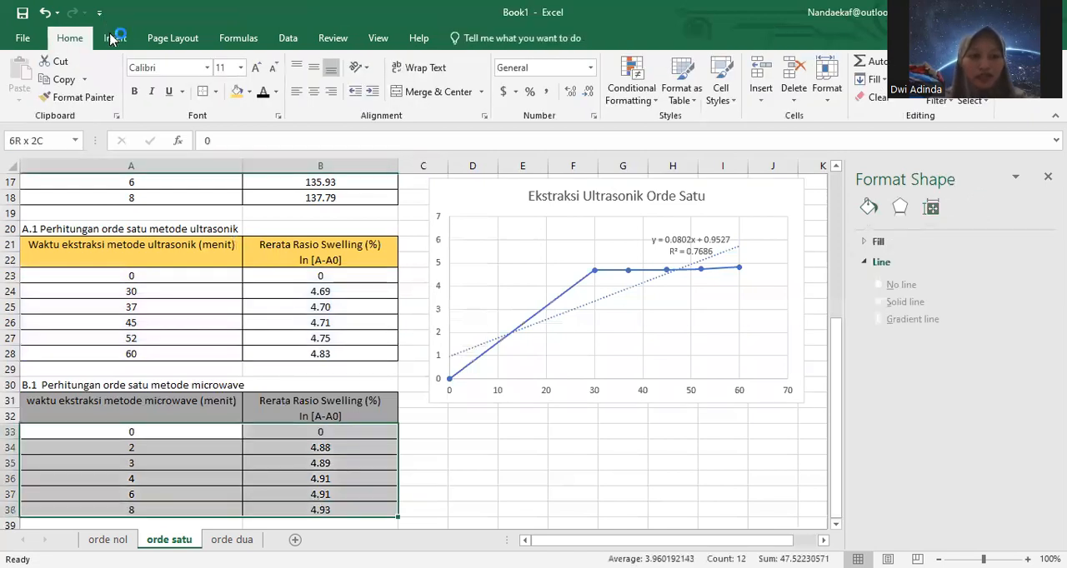
{"action": "left_click", "coordinate": [111, 39]}
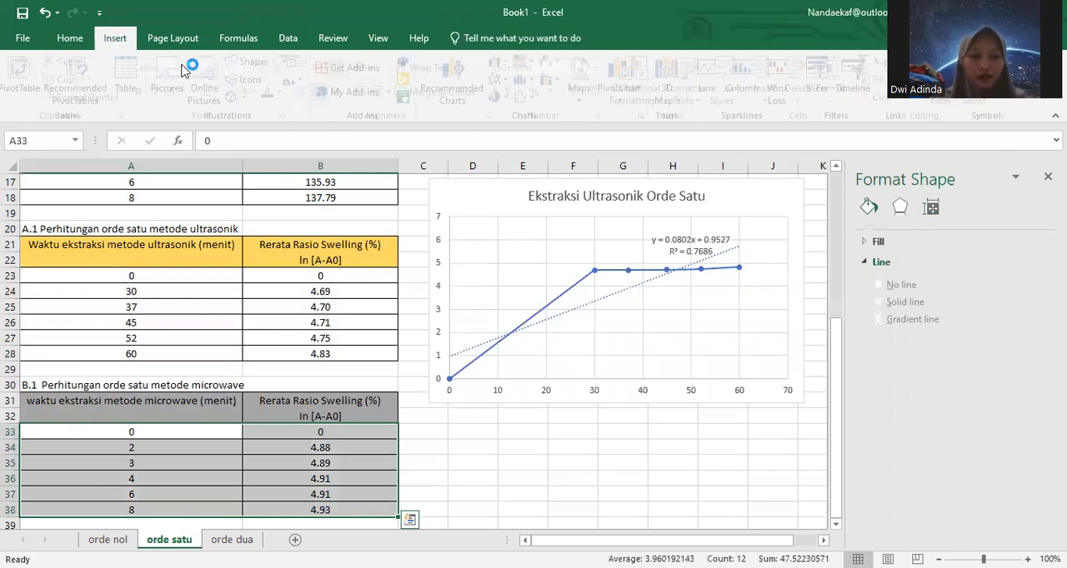
{"action": "left_click", "coordinate": [474, 101]}
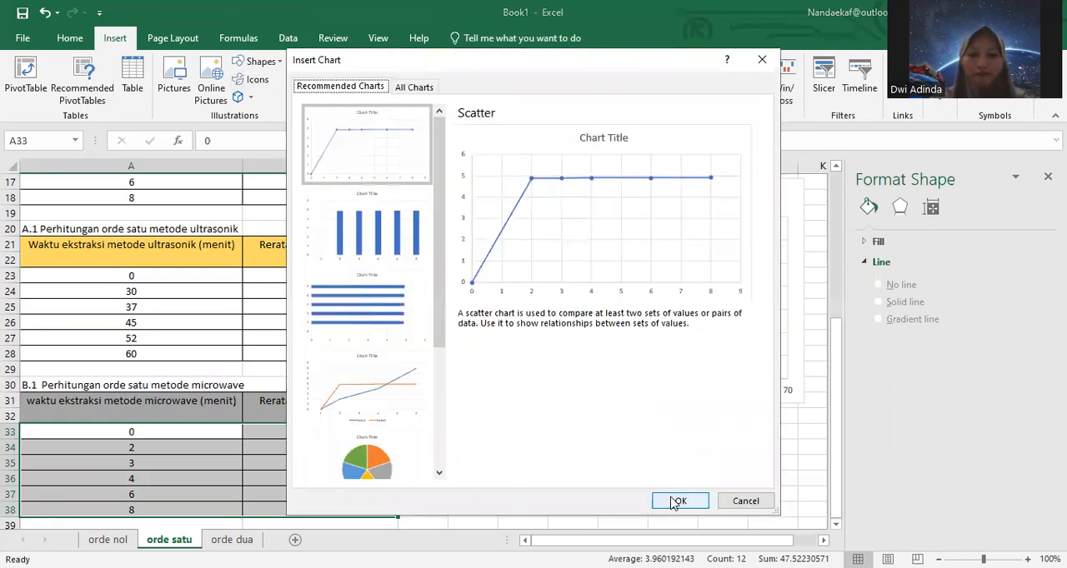
Step: Replace the microwave chart's title with "Ekstraksi Microwave Orde Satu"
{"action": "left_click", "coordinate": [451, 256]}
{"action": "key", "text": "BackSpace"}
{"action": "key", "text": "BackSpace"}
{"action": "key", "text": "BackSpace"}
{"action": "key", "text": "BackSpace"}
{"action": "key", "text": "BackSpace"}
{"action": "key", "text": "BackSpace"}
{"action": "key", "text": "BackSpace"}
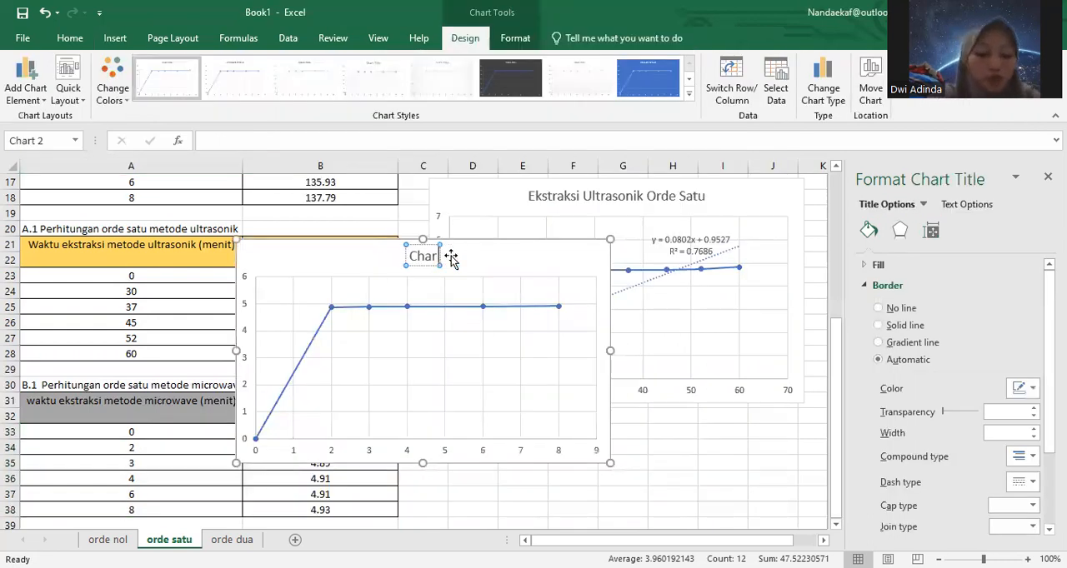
{"action": "key", "text": "BackSpace"}
{"action": "key", "text": "BackSpace"}
{"action": "key", "text": "BackSpace"}
{"action": "key", "text": "BackSpace"}
{"action": "type", "text": "E"}
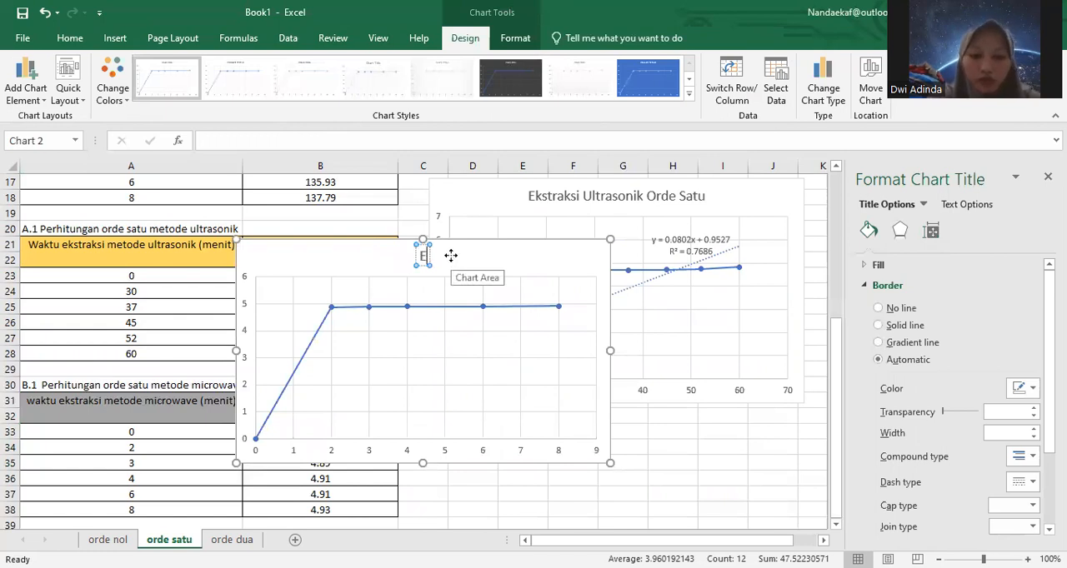
{"action": "type", "text": "kstrasks"}
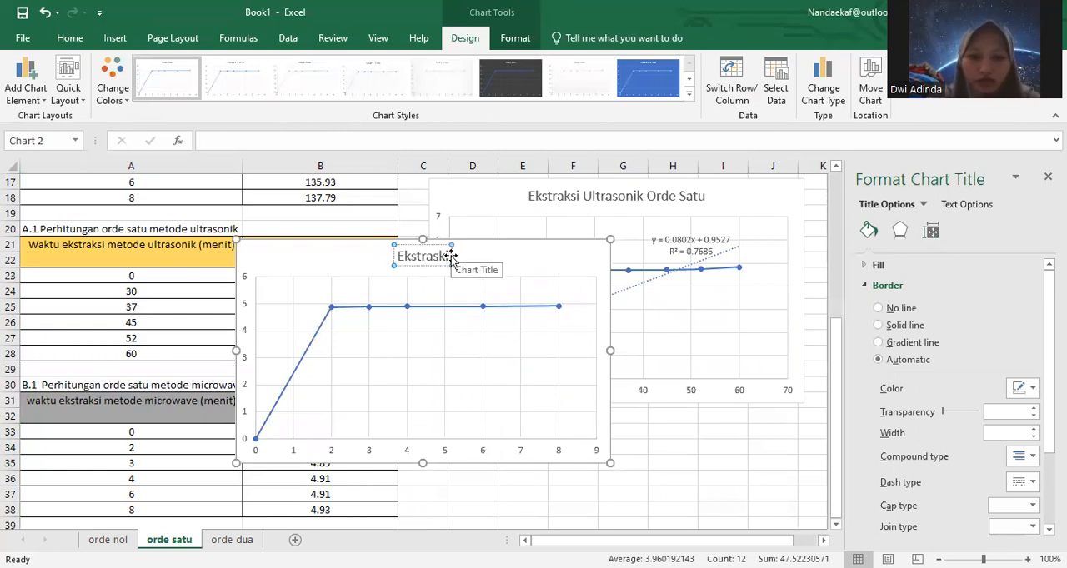
{"action": "key", "text": "BackSpace"}
{"action": "key", "text": "BackSpace"}
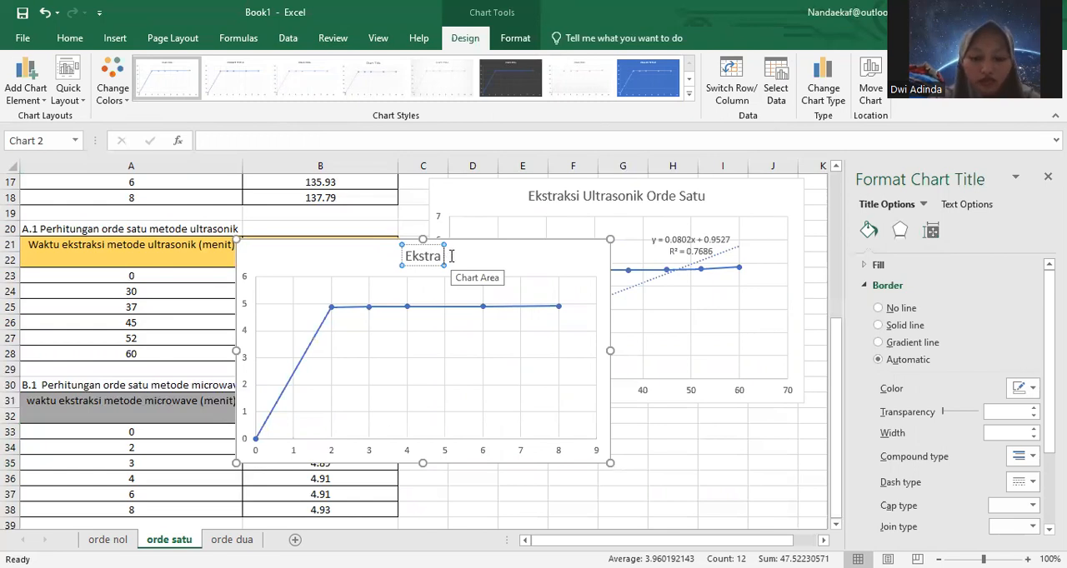
{"action": "type", "text": "ksi N"}
{"action": "type", "text": "icrowave O"}
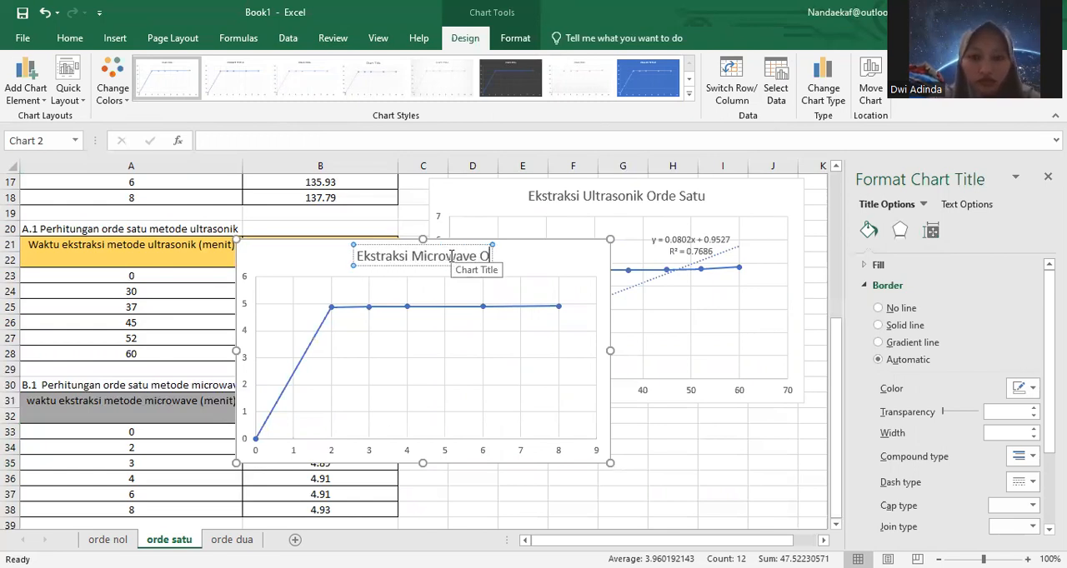
{"action": "type", "text": "rde s"}
{"action": "key", "text": "BackSpace"}
{"action": "type", "text": "Satu"}
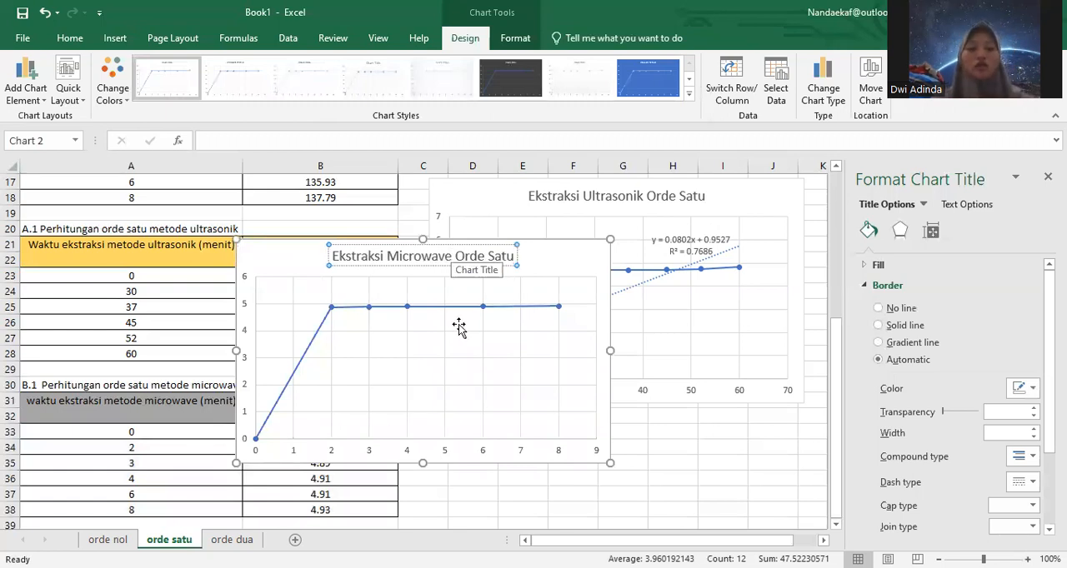
Step: Add a linear trendline to the microwave first-order series and display its equation and R-squared value on the chart
{"action": "left_click", "coordinate": [403, 306]}
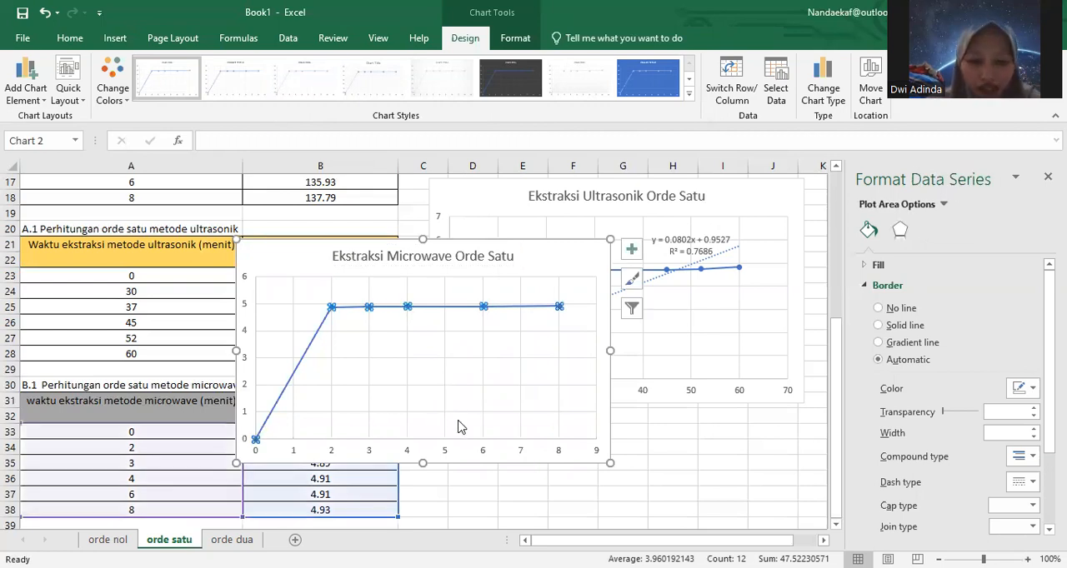
{"action": "right_click", "coordinate": [406, 306]}
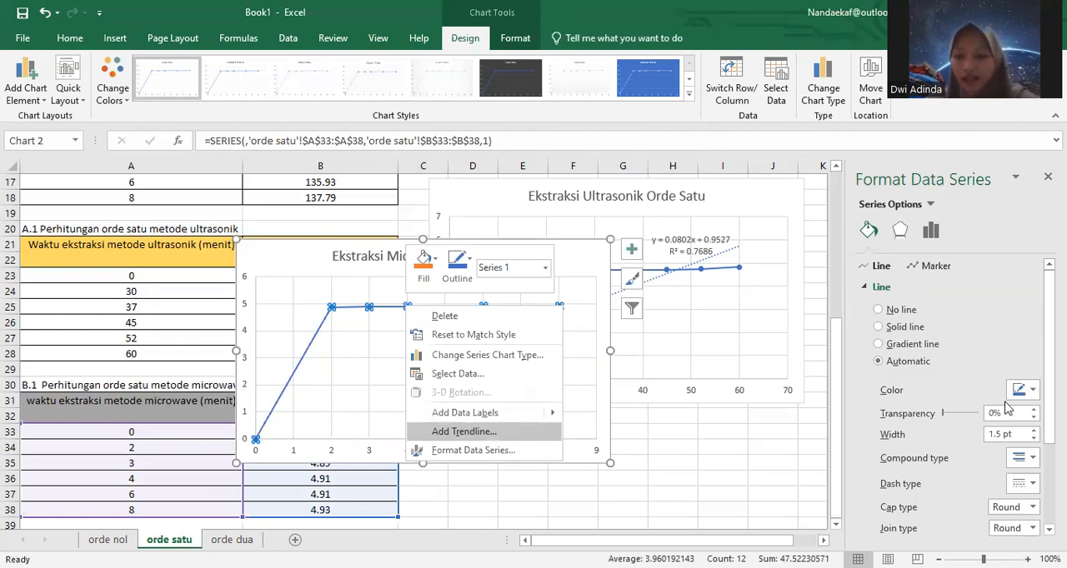
{"action": "left_click", "coordinate": [465, 431]}
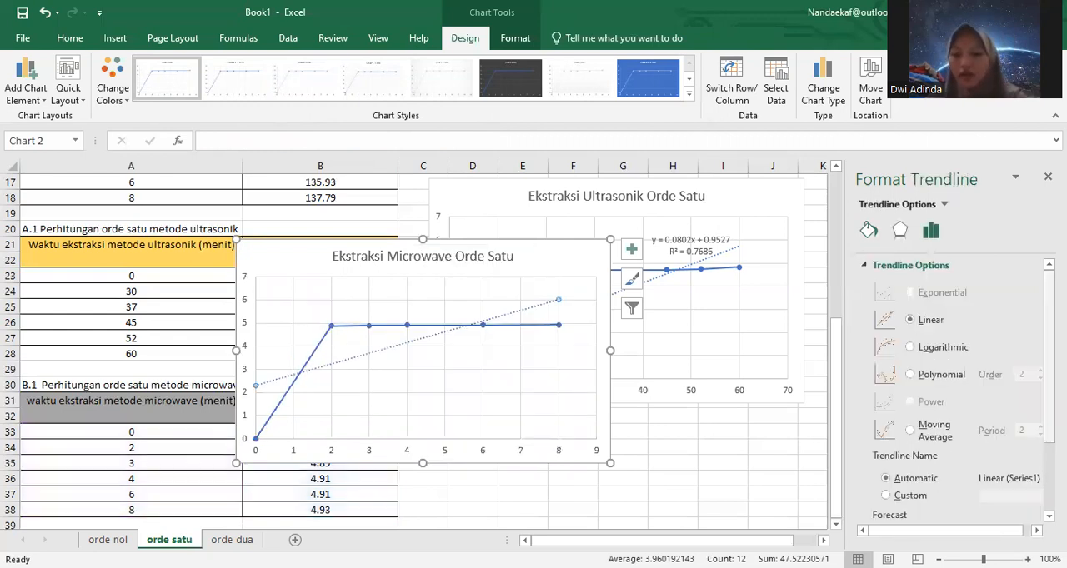
{"action": "scroll", "coordinate": [887, 500], "scroll_direction": "down", "scroll_amount": 3}
{"action": "scroll", "coordinate": [880, 499], "scroll_direction": "down", "scroll_amount": 1}
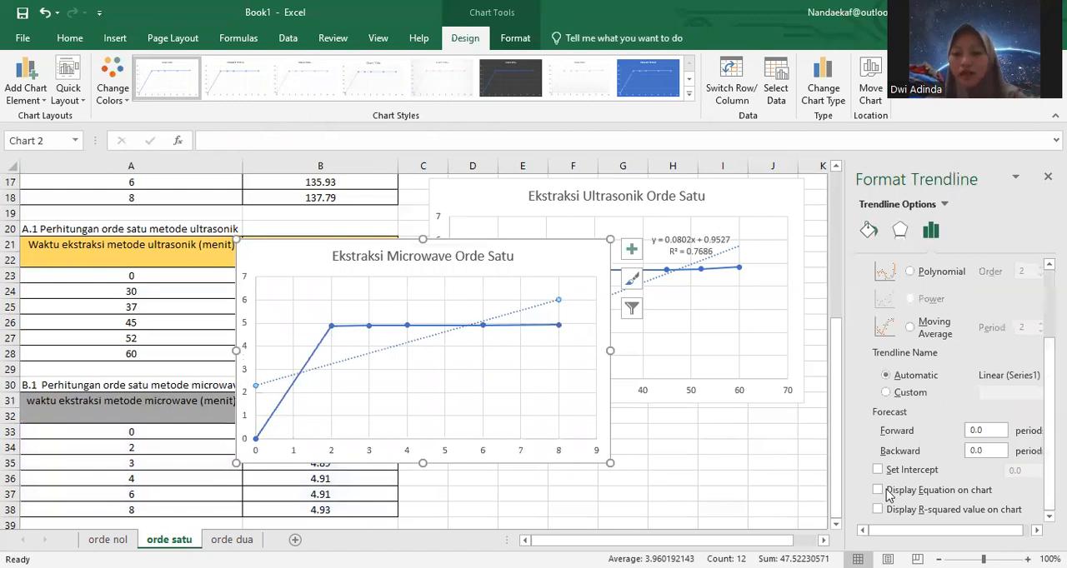
{"action": "left_click", "coordinate": [888, 493]}
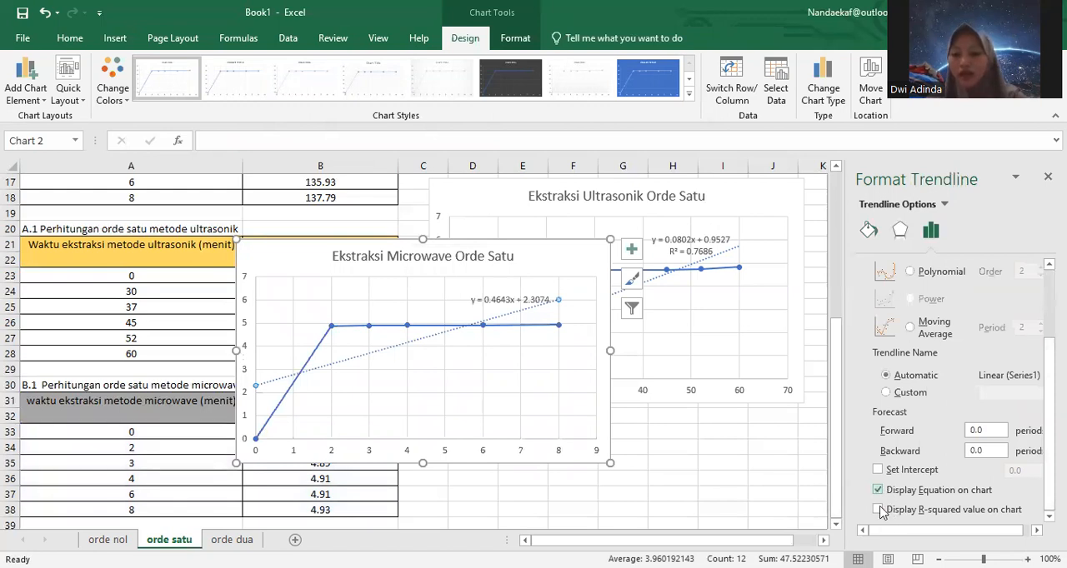
{"action": "left_click", "coordinate": [879, 511]}
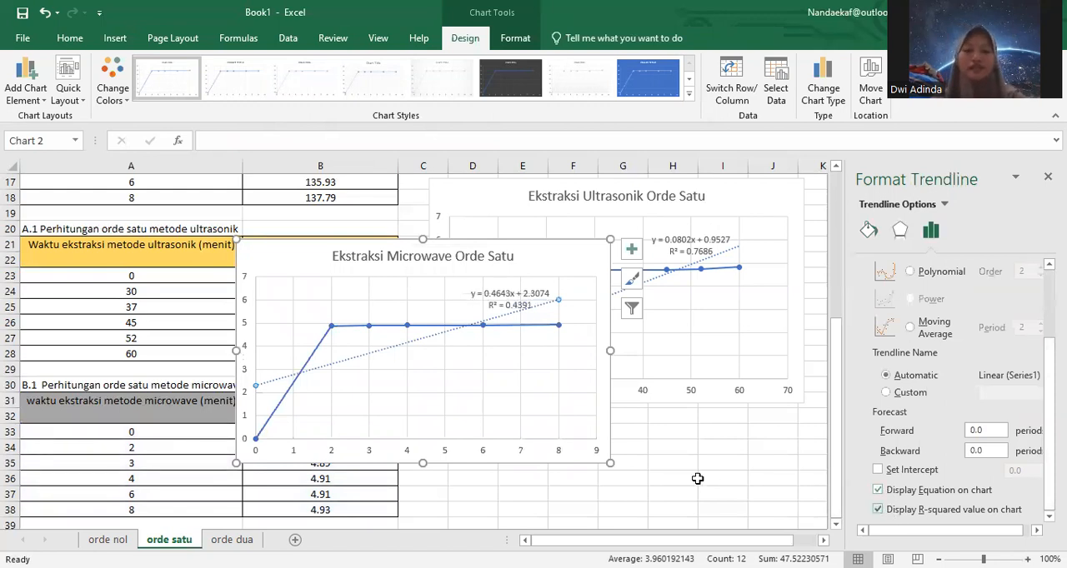
Step: Move the microwave first-order chart below the ultrasonic chart, beside the microwave table
{"action": "left_click", "coordinate": [698, 482]}
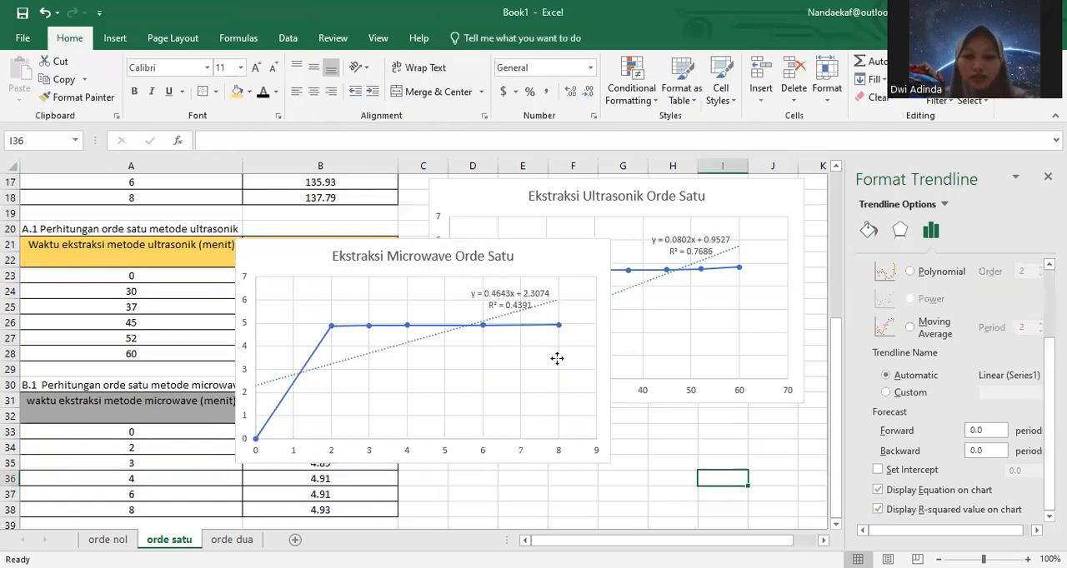
{"action": "left_click", "coordinate": [546, 333]}
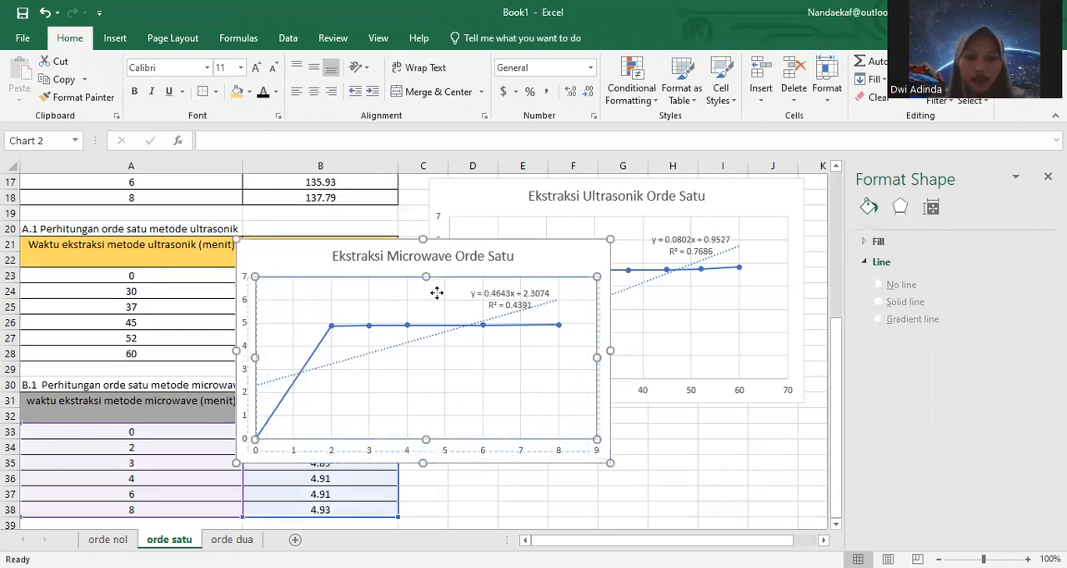
{"action": "left_click", "coordinate": [589, 388]}
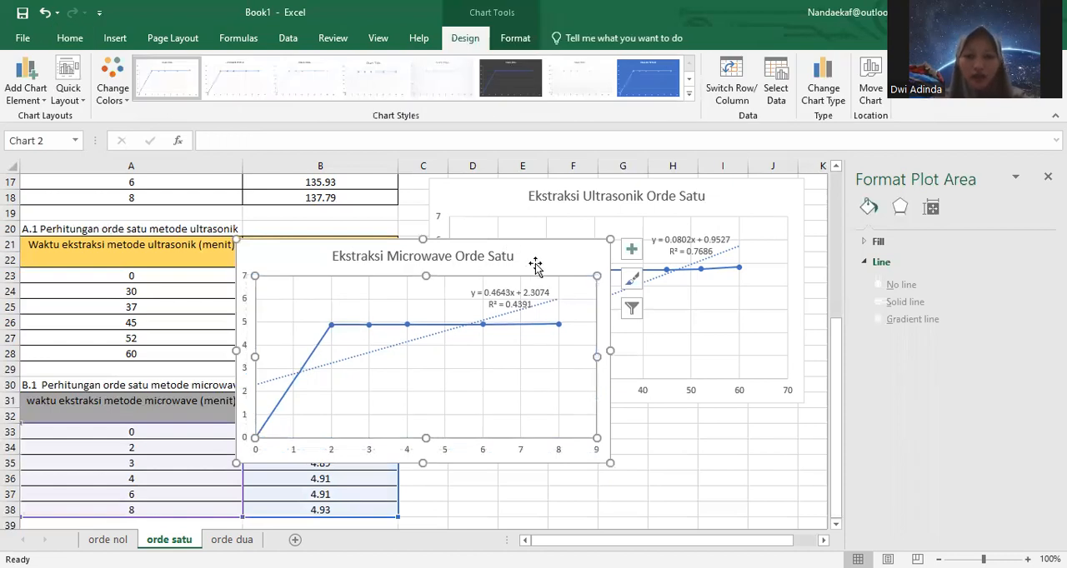
{"action": "key", "text": "Escape"}
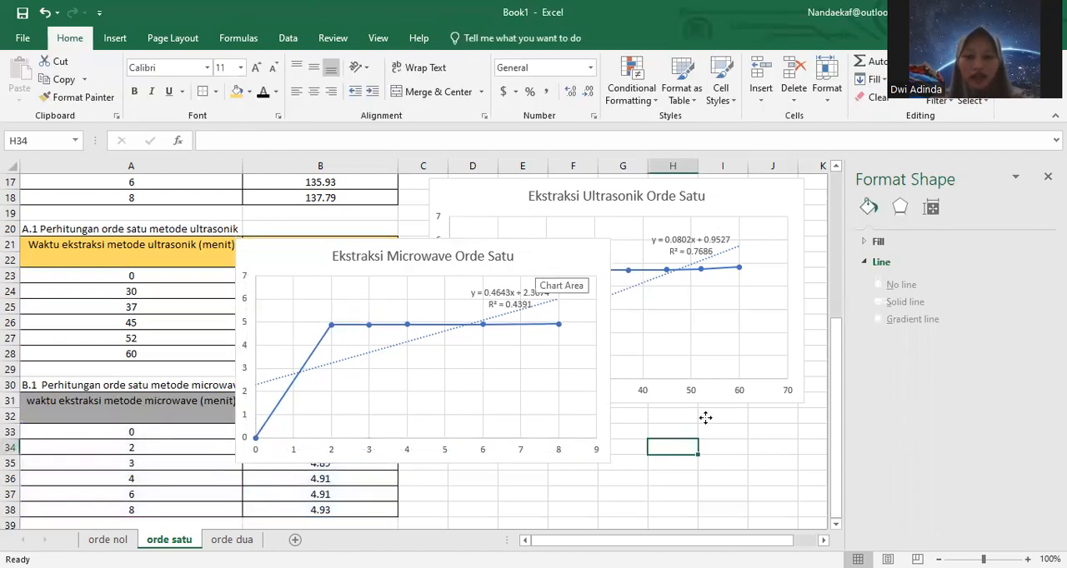
{"action": "left_click_drag", "start_coordinate": [528, 255], "coordinate": [716, 428]}
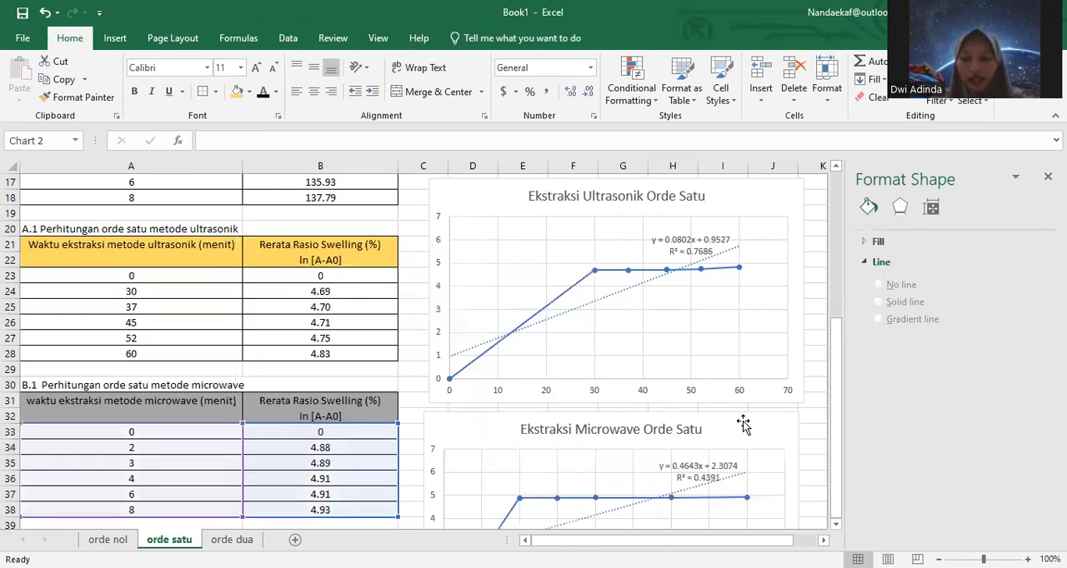
Step: Review the two first-order charts beside their tables and open the orde dua sheet with its second-order equation and tables
{"action": "left_click_drag", "start_coordinate": [833, 410], "coordinate": [840, 344]}
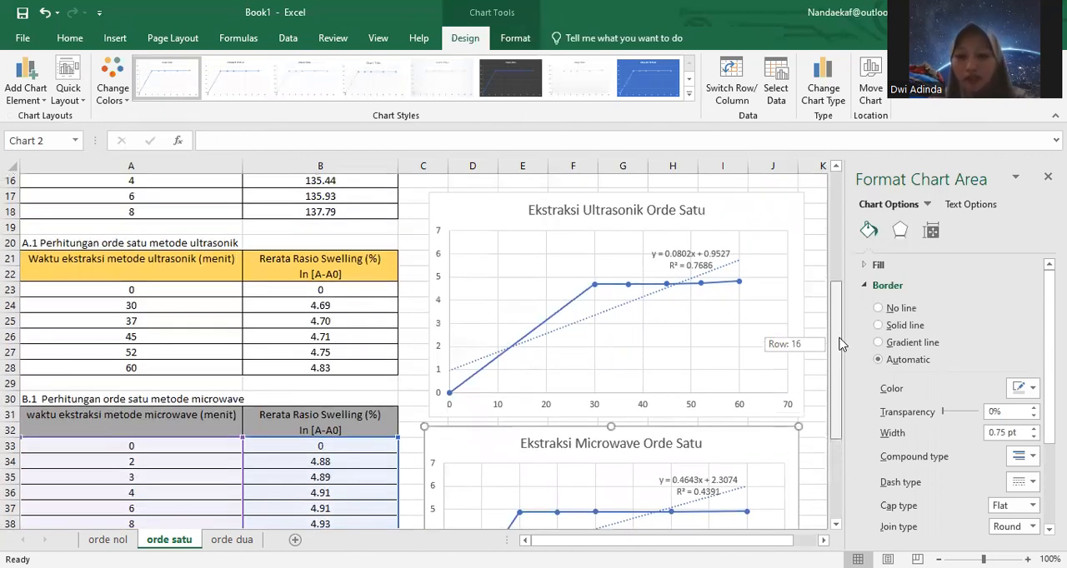
{"action": "left_click_drag", "start_coordinate": [840, 343], "coordinate": [847, 323]}
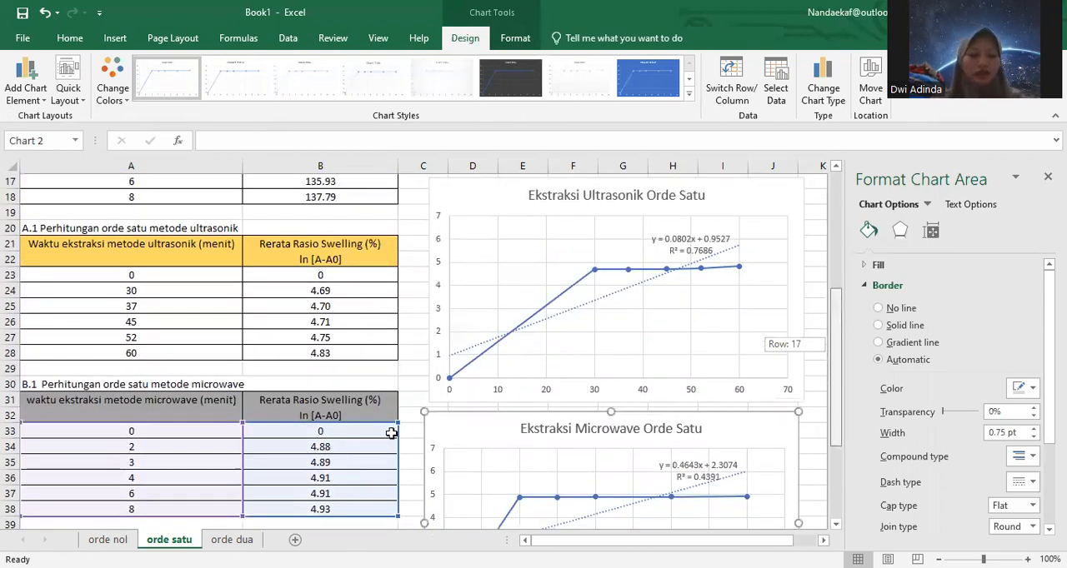
{"action": "scroll", "coordinate": [306, 498], "scroll_direction": "up", "scroll_amount": 1}
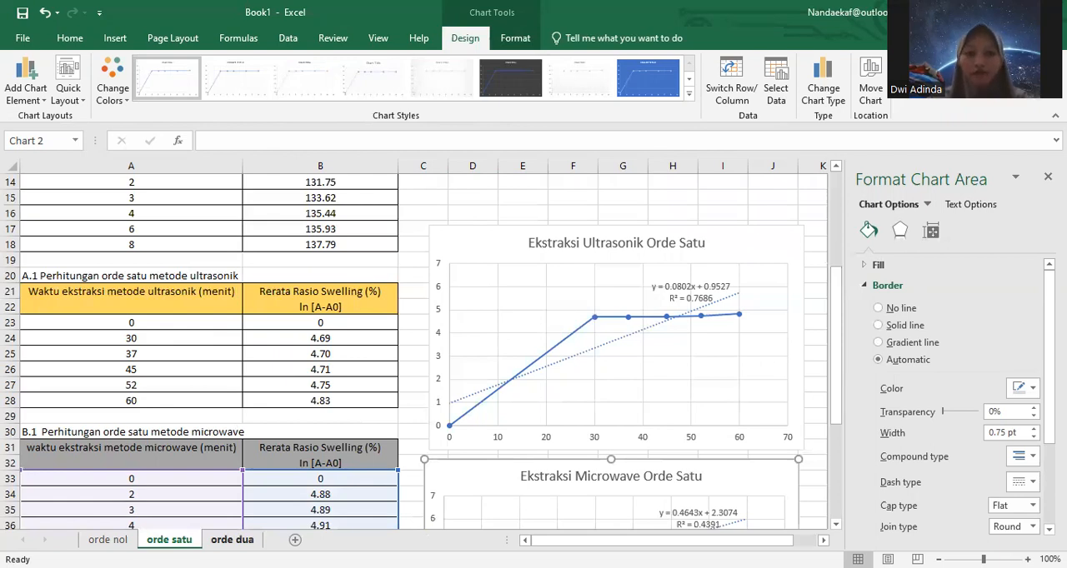
{"action": "left_click", "coordinate": [232, 540]}
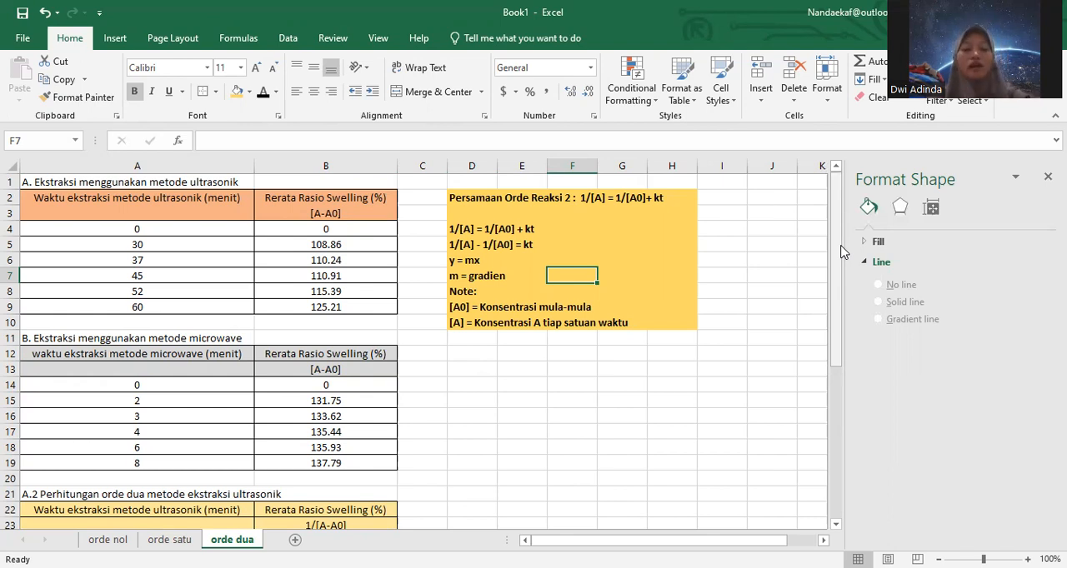
{"action": "left_click_drag", "start_coordinate": [838, 247], "coordinate": [837, 325]}
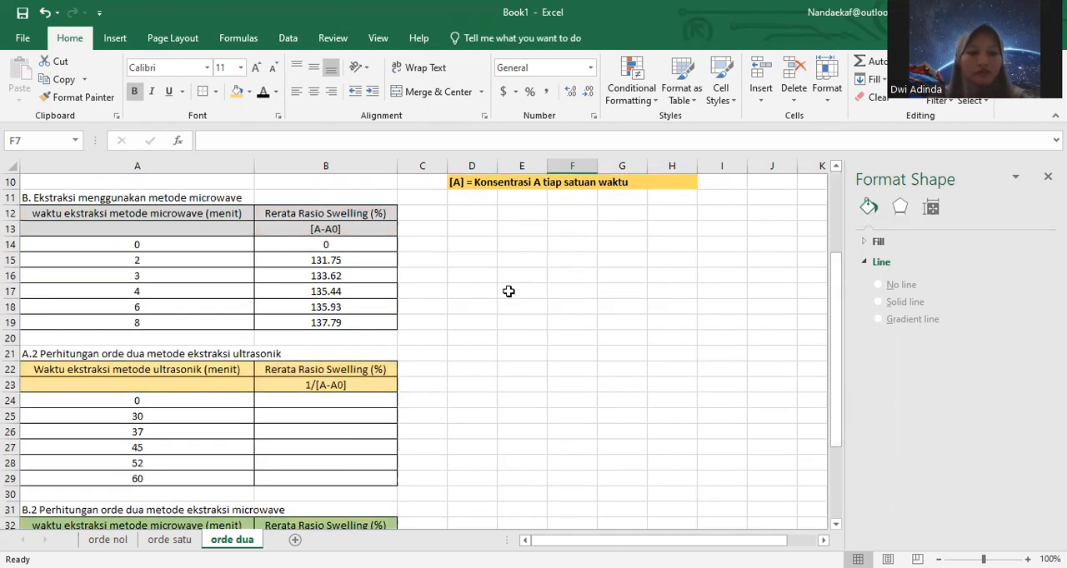
Step: Clear the swelling ratio values in B15:B19 of the microwave extraction table on the orde dua sheet
{"action": "left_click", "coordinate": [340, 262]}
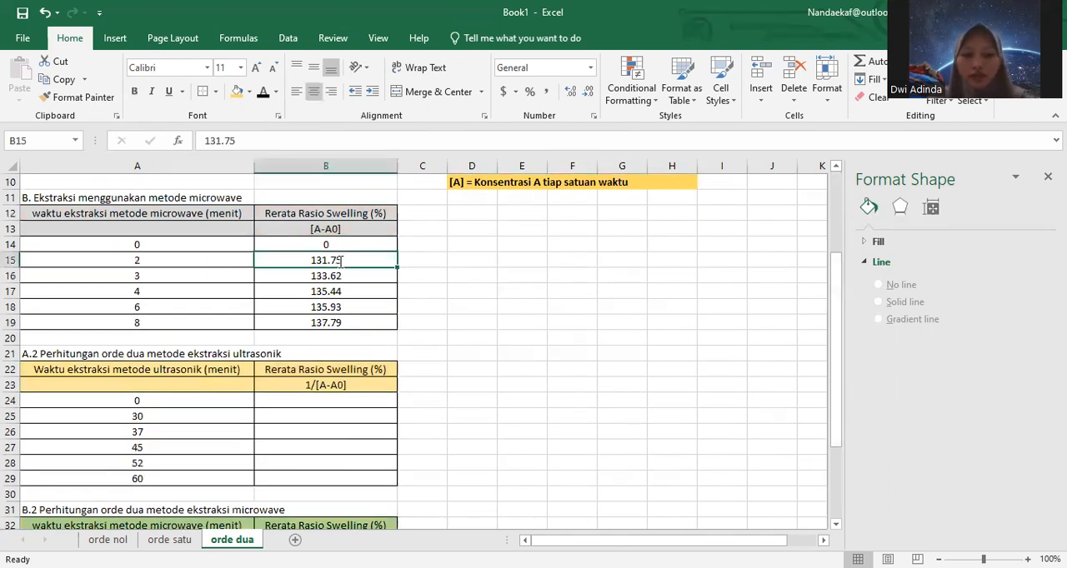
{"action": "key", "text": "BackSpace"}
{"action": "left_click", "coordinate": [338, 291]}
{"action": "key", "text": "BackSpace"}
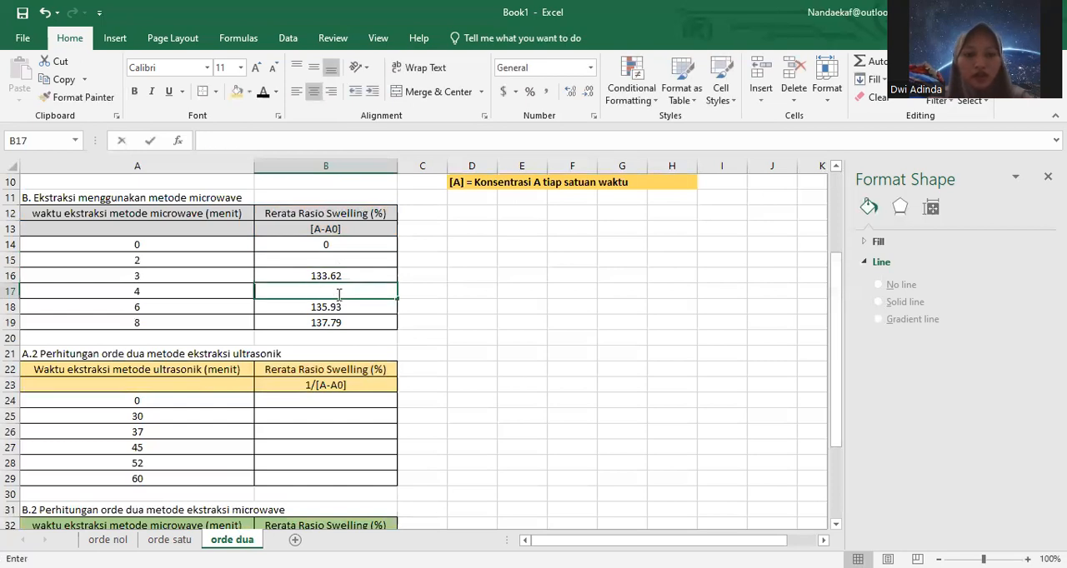
{"action": "left_click", "coordinate": [333, 273]}
{"action": "key", "text": "F2"}
{"action": "key", "text": "BackSpace"}
{"action": "key", "text": "BackSpace"}
{"action": "key", "text": "BackSpace"}
{"action": "key", "text": "BackSpace"}
{"action": "key", "text": "BackSpace"}
{"action": "key", "text": "BackSpace"}
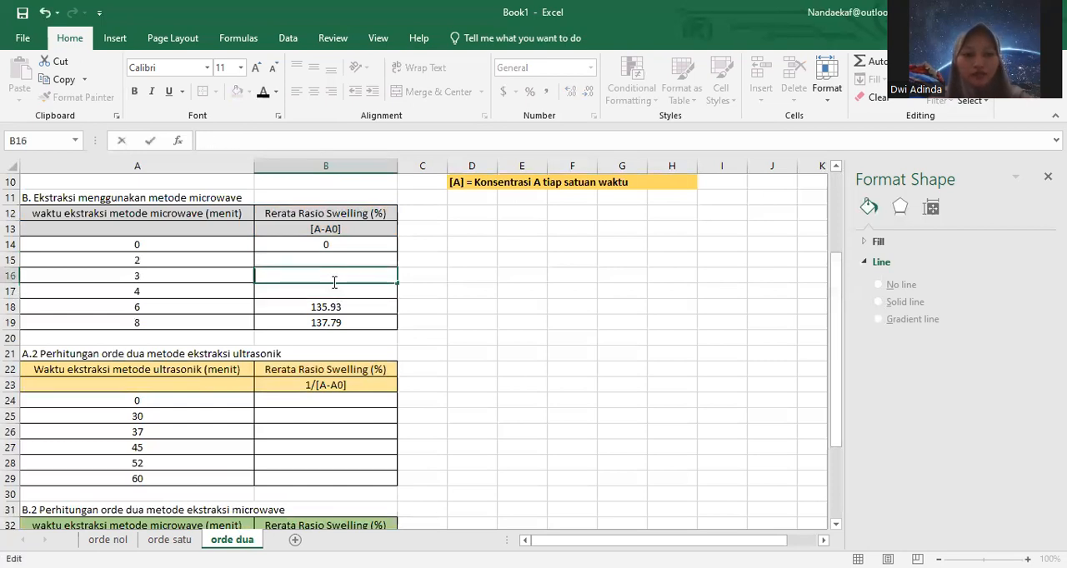
{"action": "left_click", "coordinate": [330, 305]}
{"action": "key", "text": "BackSpace"}
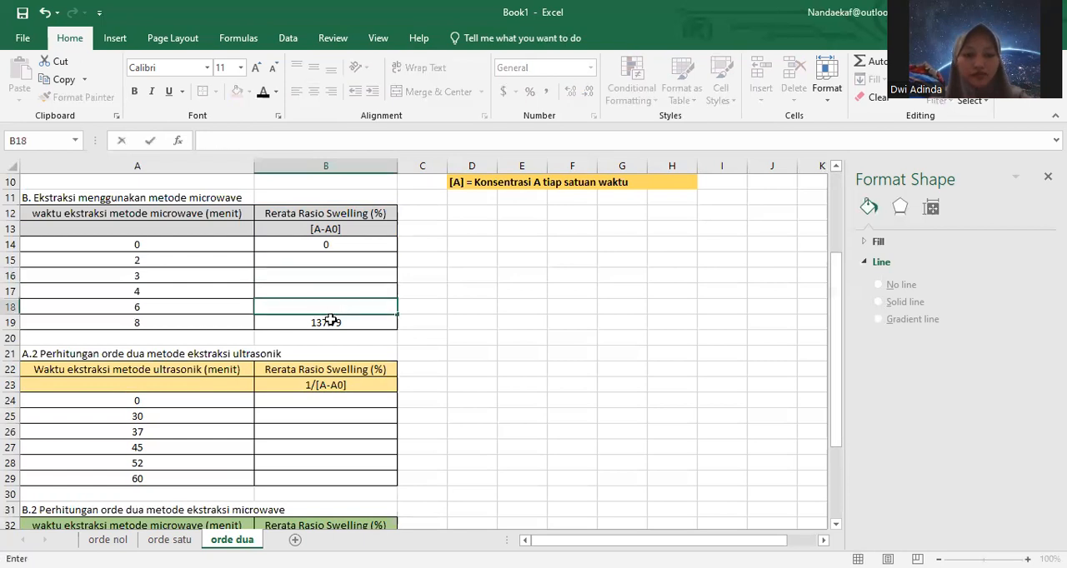
{"action": "left_click", "coordinate": [331, 321]}
{"action": "key", "text": "BackSpace"}
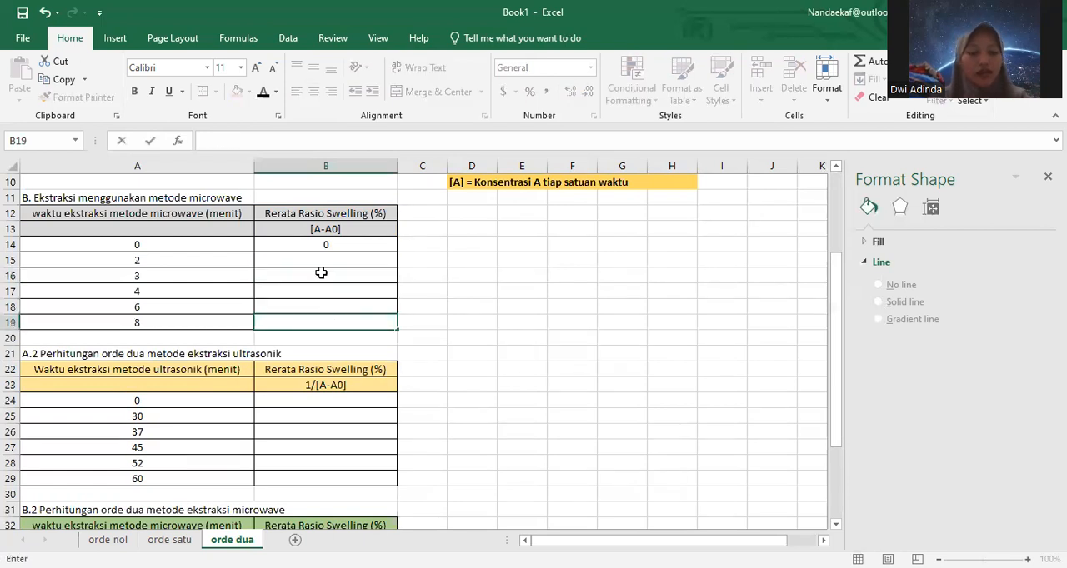
Step: Try the header 1/[A-A0] in B13 of the microwave extraction table and undo that edit
{"action": "double_click", "coordinate": [311, 232]}
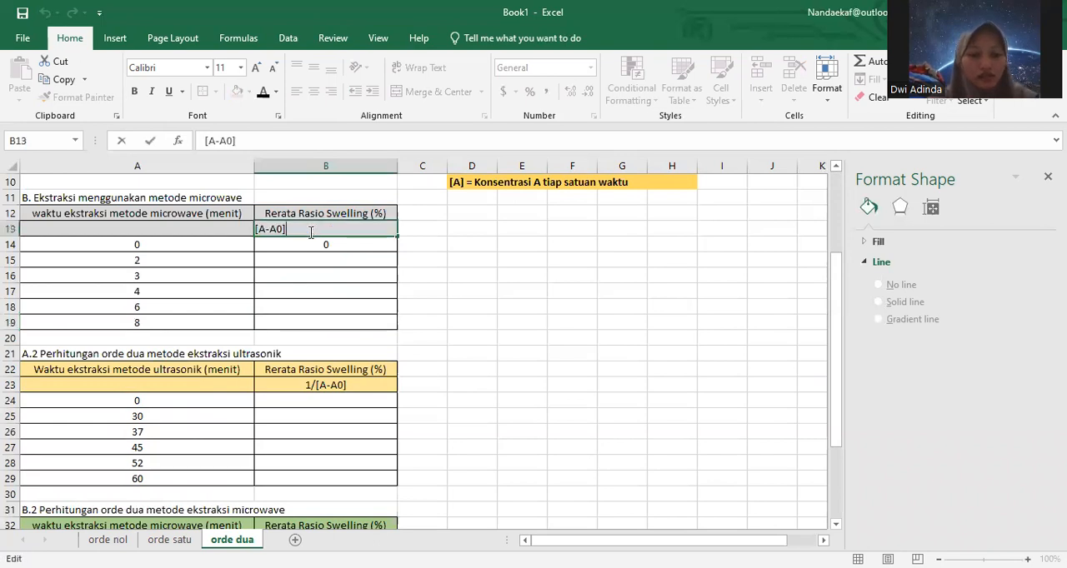
{"action": "left_click", "coordinate": [197, 141]}
{"action": "type", "text": "1/"}
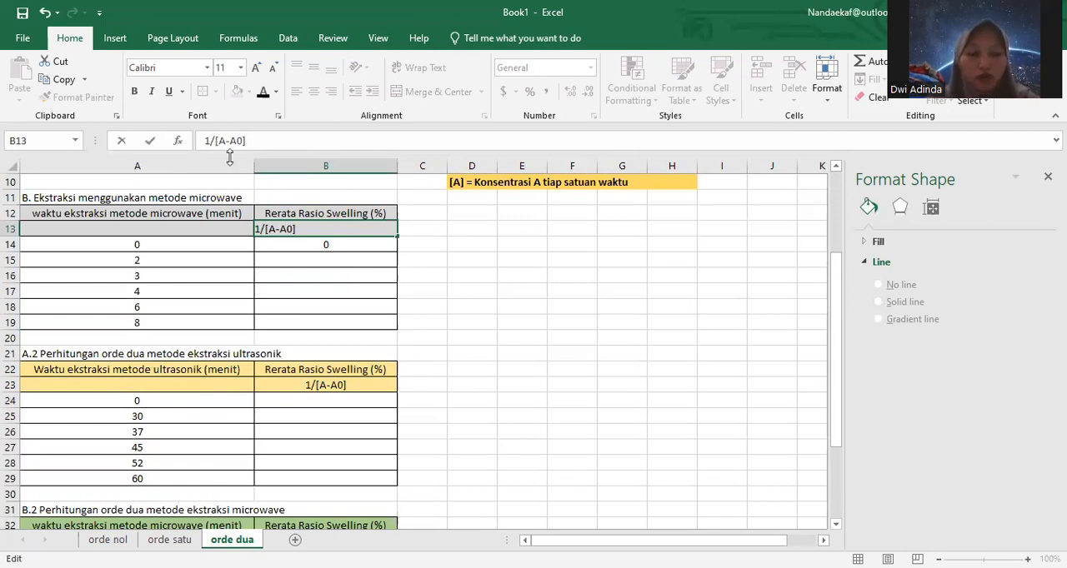
{"action": "left_click", "coordinate": [353, 262]}
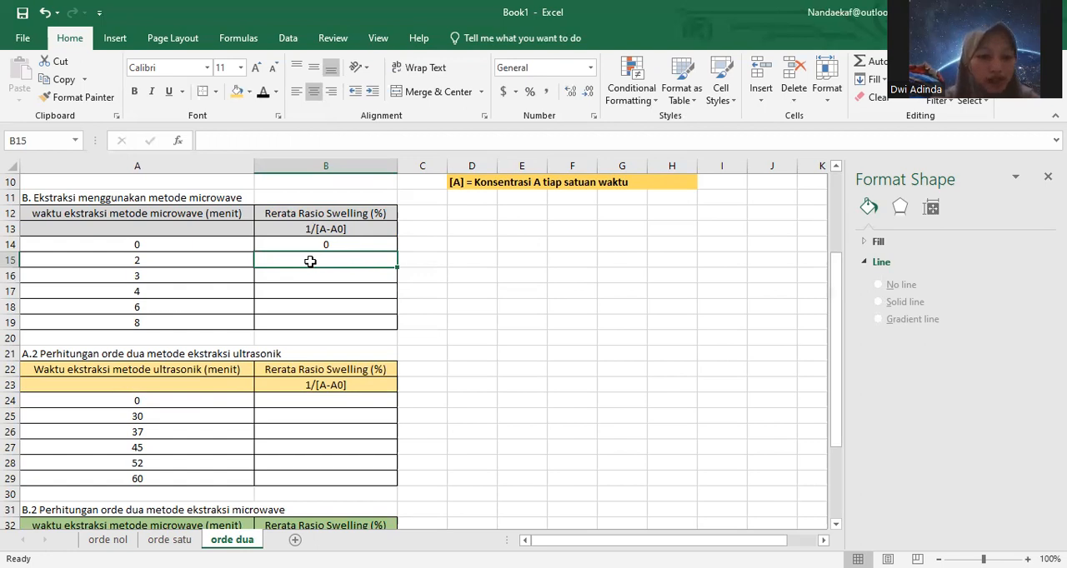
{"action": "left_click", "coordinate": [45, 10]}
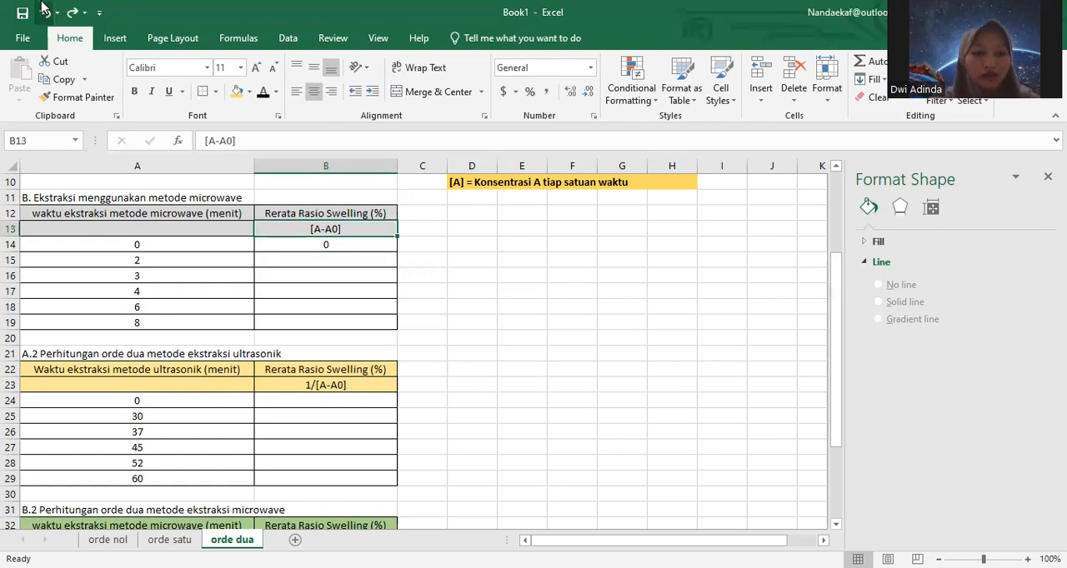
Step: Restore the cleared values in B15:B19 on orde dua and move the microwave first-order chart on orde satu back below the ultrasonic chart
{"action": "left_click", "coordinate": [45, 10]}
{"action": "left_click", "coordinate": [45, 10]}
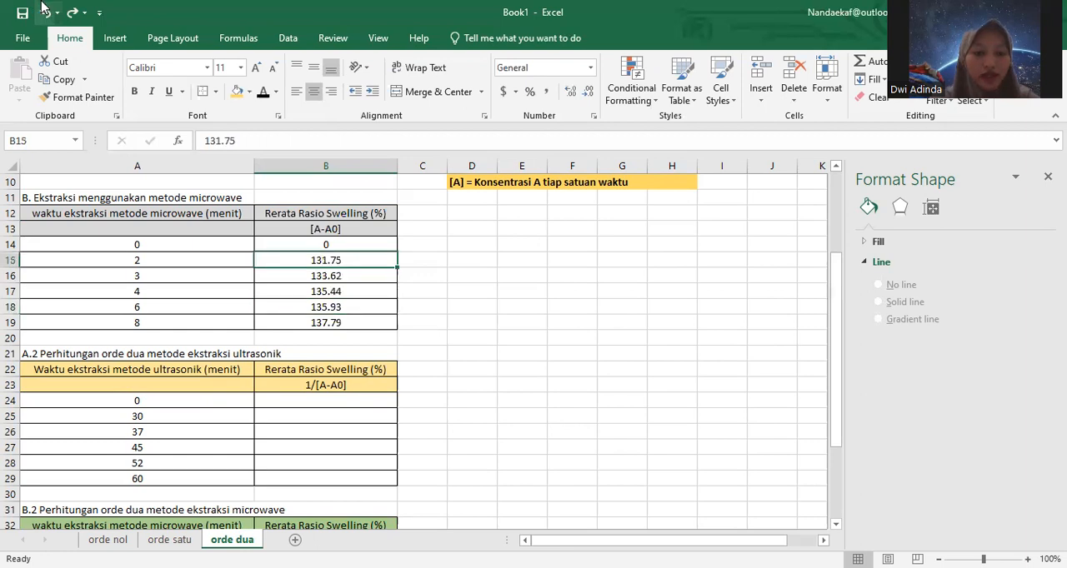
{"action": "left_click", "coordinate": [45, 9]}
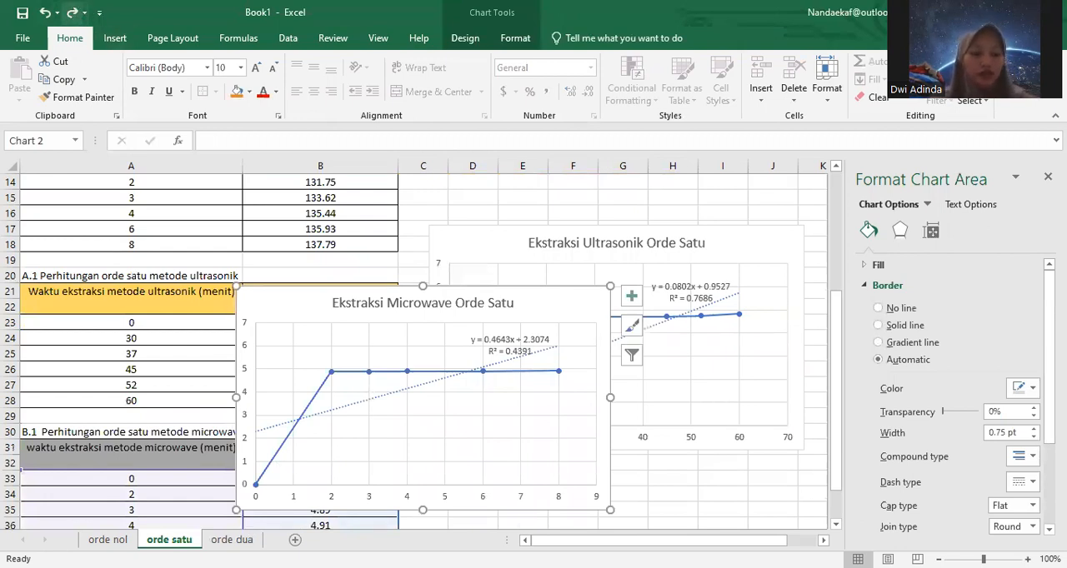
{"action": "left_click_drag", "start_coordinate": [275, 304], "coordinate": [465, 480]}
Step: Enter 0 as the 1/[A-A0] value for time 0 in B24 of the ultrasonic table on the orde dua sheet
{"action": "left_click", "coordinate": [232, 540]}
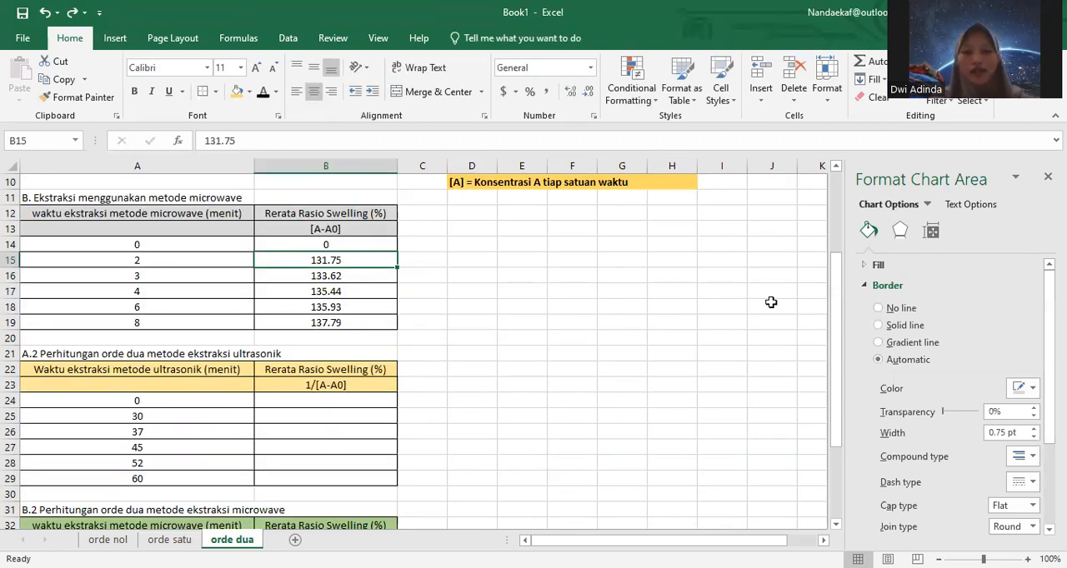
{"action": "left_click_drag", "start_coordinate": [838, 315], "coordinate": [848, 377]}
{"action": "left_click", "coordinate": [332, 310]}
{"action": "double_click", "coordinate": [332, 310]}
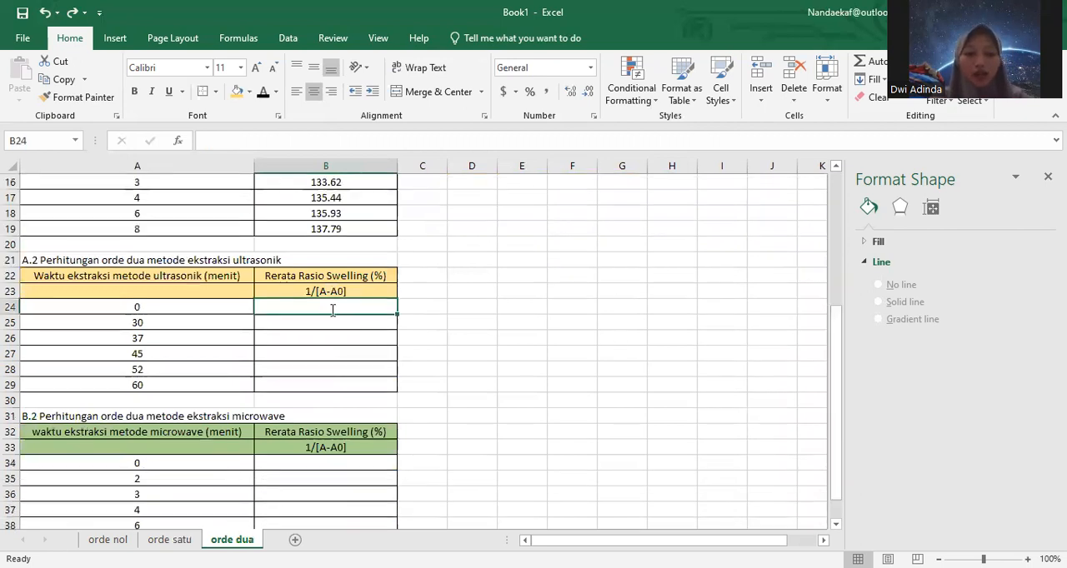
{"action": "type", "text": "0"}
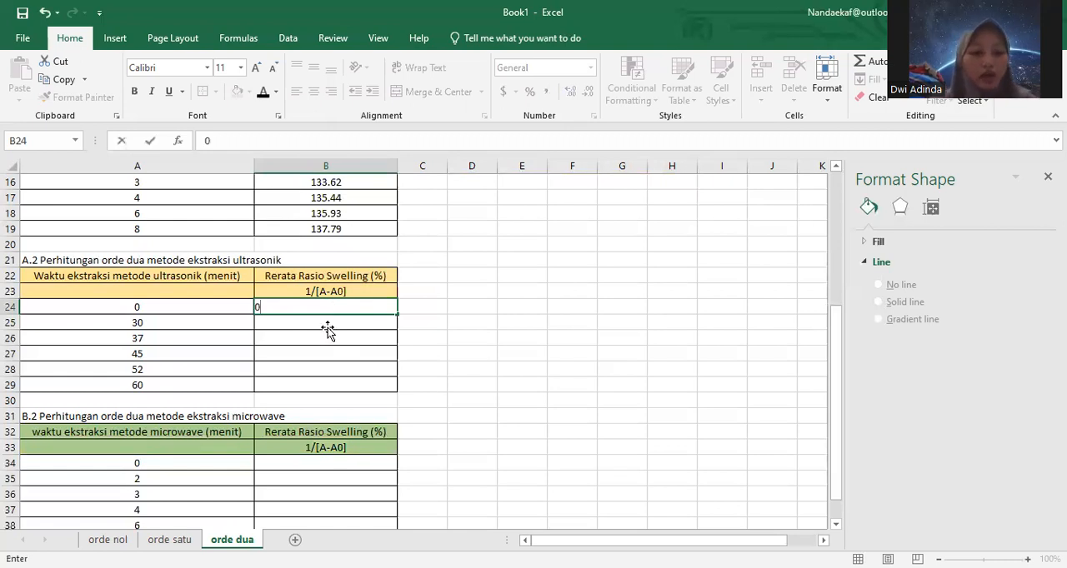
{"action": "key", "text": "Return"}
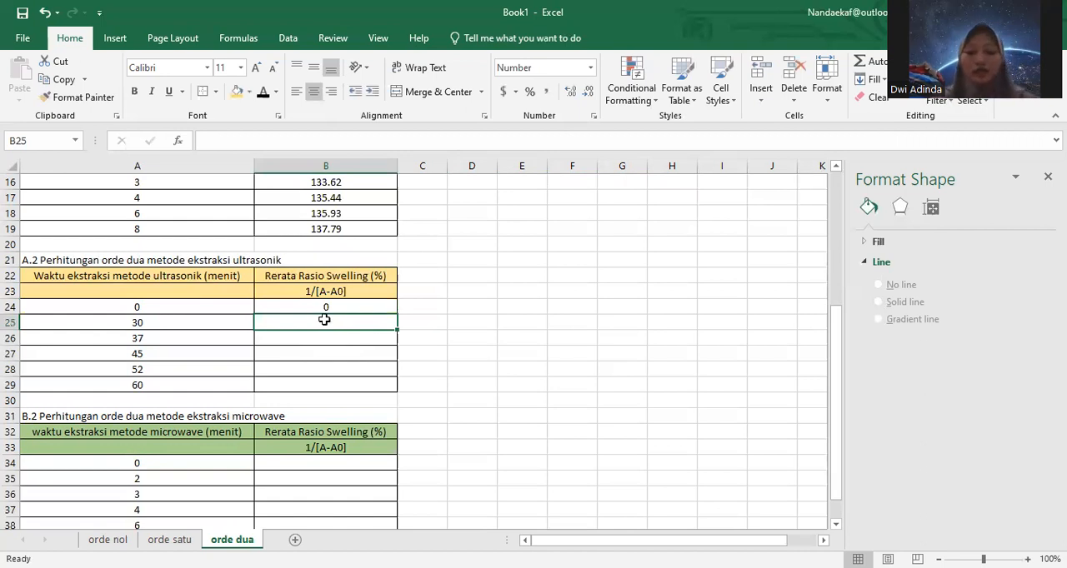
Step: Calculate 1/[A-A0] for the ultrasonic table with =1/(B5) in B25 and fill the formula down to B29
{"action": "type", "text": "=1/("}
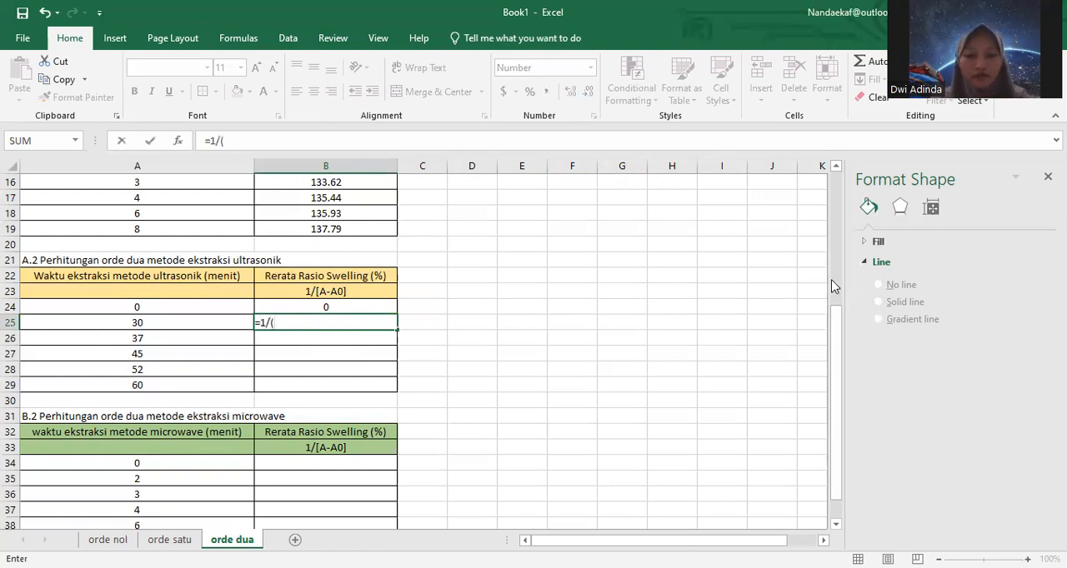
{"action": "left_click_drag", "start_coordinate": [835, 286], "coordinate": [333, 230]}
{"action": "left_click", "coordinate": [332, 247]}
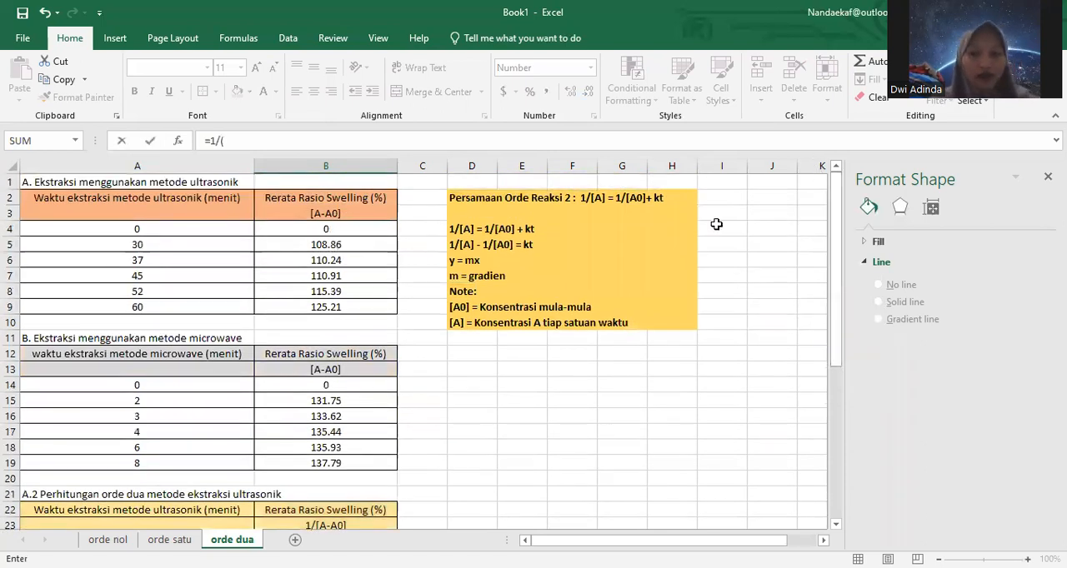
{"action": "left_click_drag", "start_coordinate": [838, 240], "coordinate": [436, 369]}
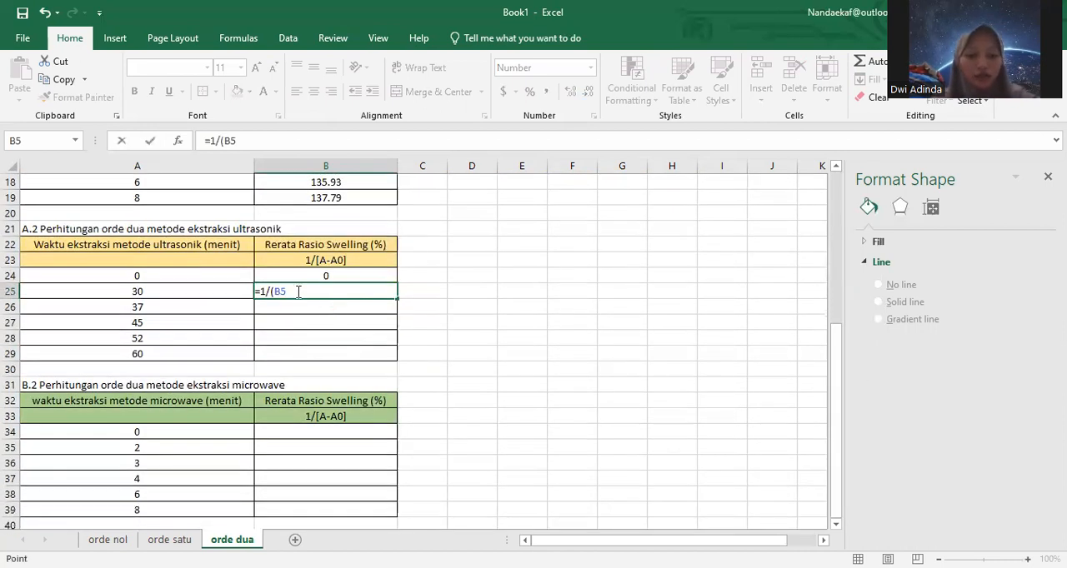
{"action": "type", "text": ")"}
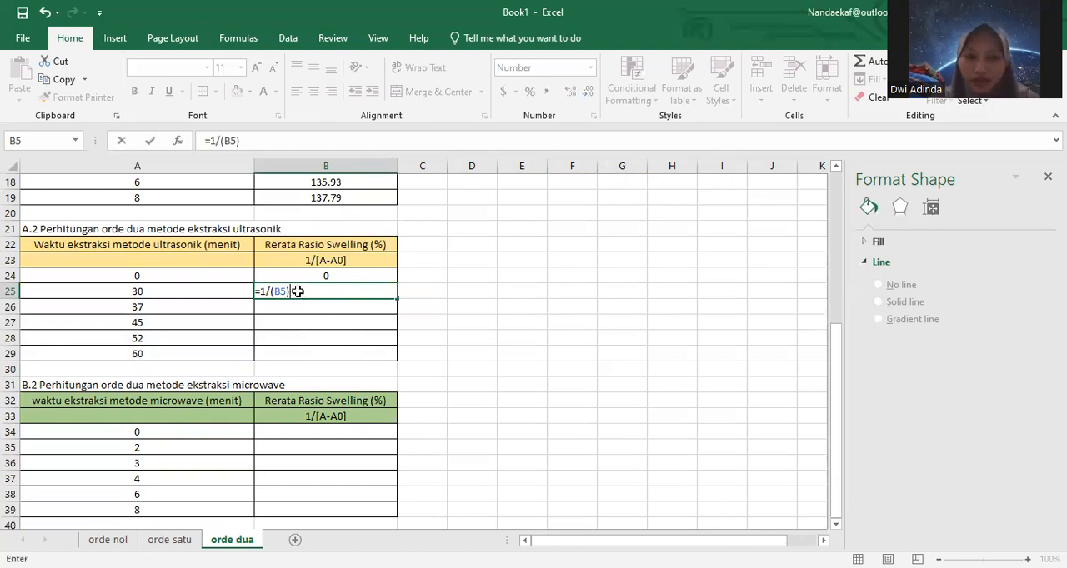
{"action": "key", "text": "Return"}
{"action": "left_click", "coordinate": [334, 294]}
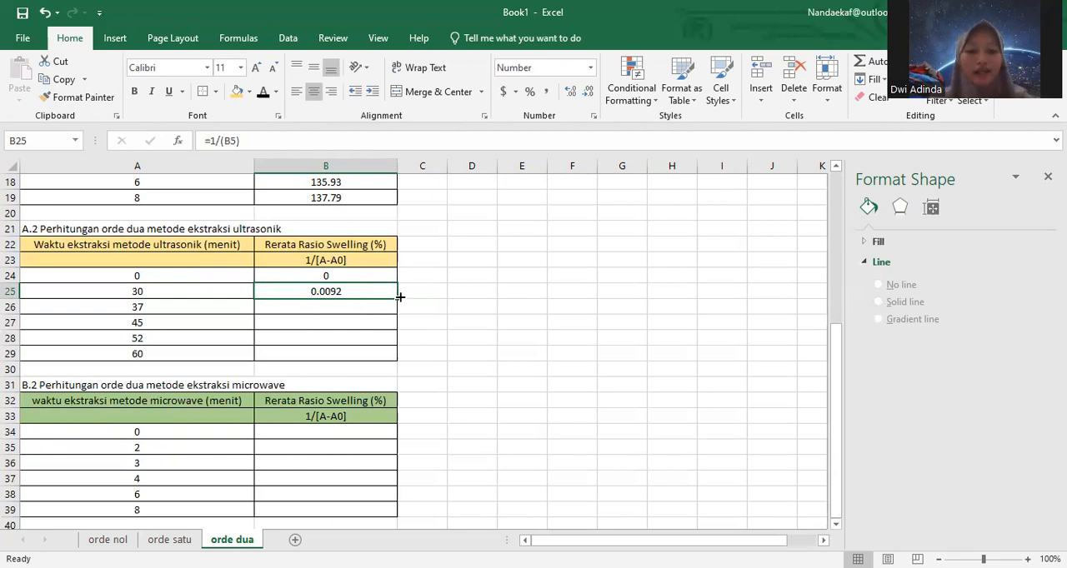
{"action": "left_click_drag", "start_coordinate": [396, 298], "coordinate": [389, 361]}
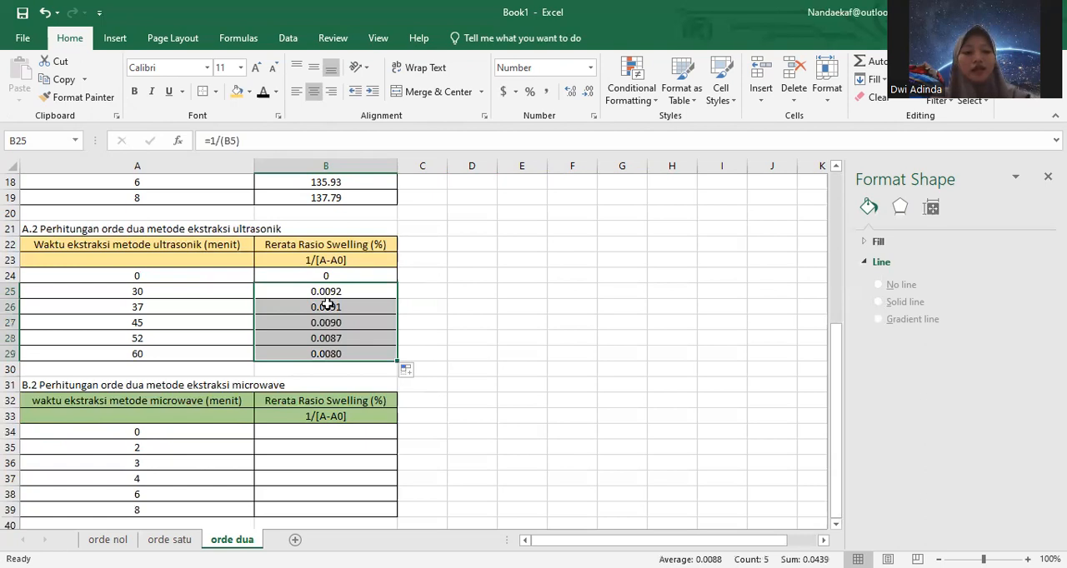
Step: Check the cell references of the filled 1/[A-A0] formulas in B26:B29 of the ultrasonic table
{"action": "left_click", "coordinate": [330, 307]}
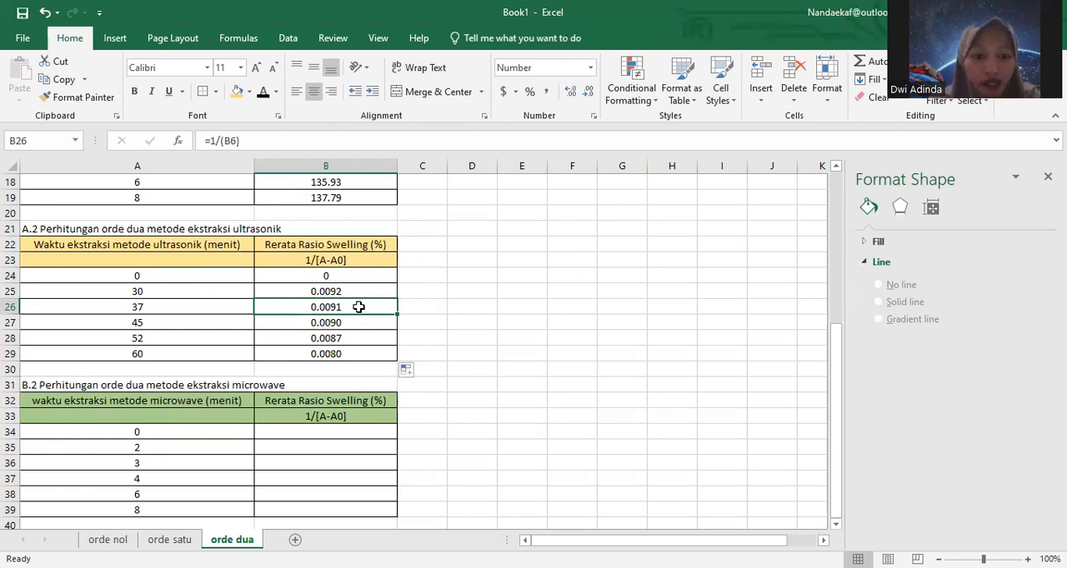
{"action": "double_click", "coordinate": [333, 307]}
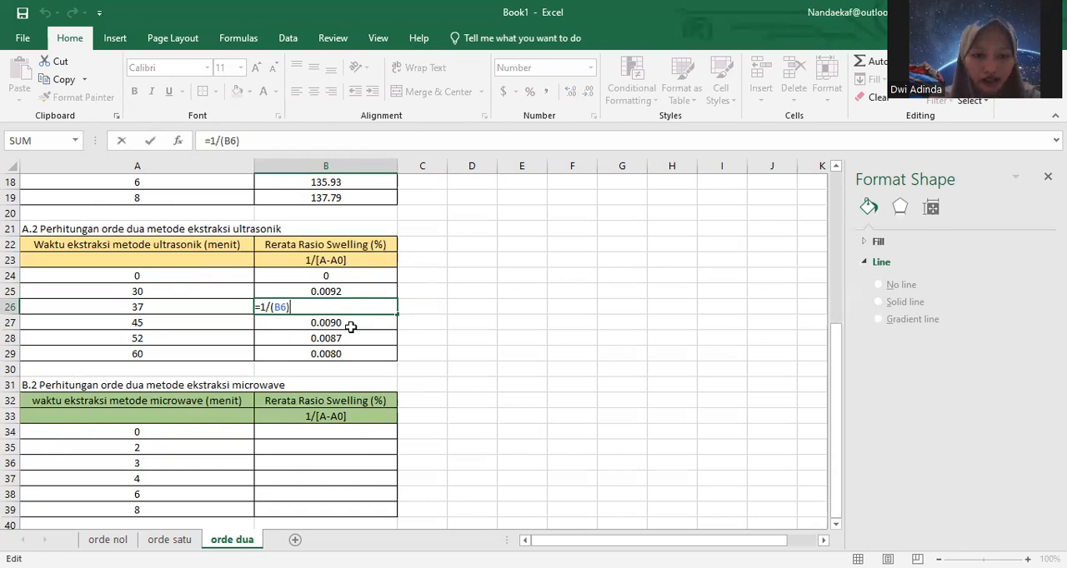
{"action": "key", "text": "Return"}
{"action": "key", "text": "Down"}
{"action": "key", "text": "Down"}
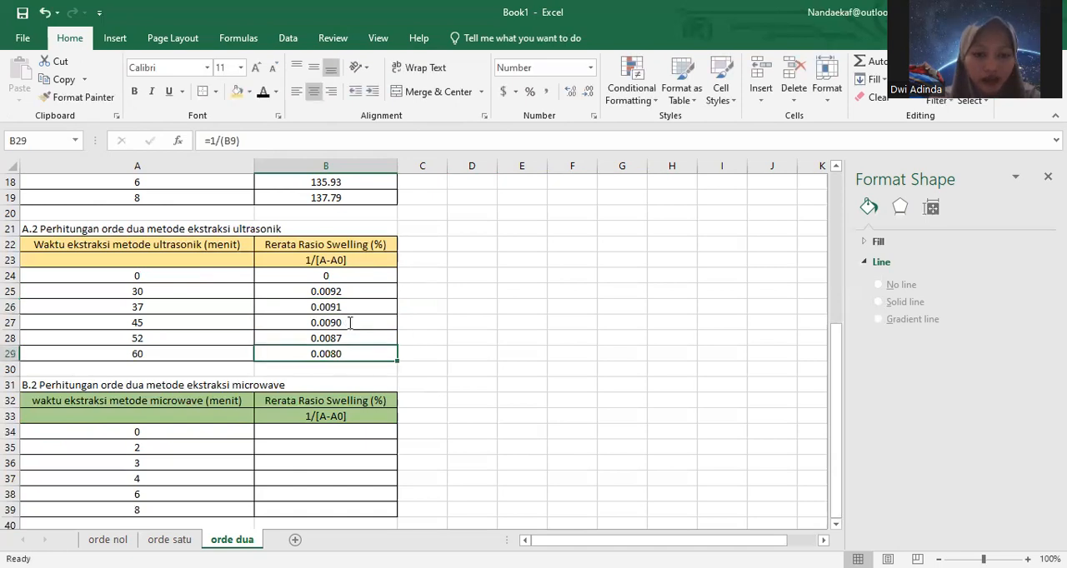
{"action": "left_click", "coordinate": [349, 327]}
{"action": "key", "text": "F2"}
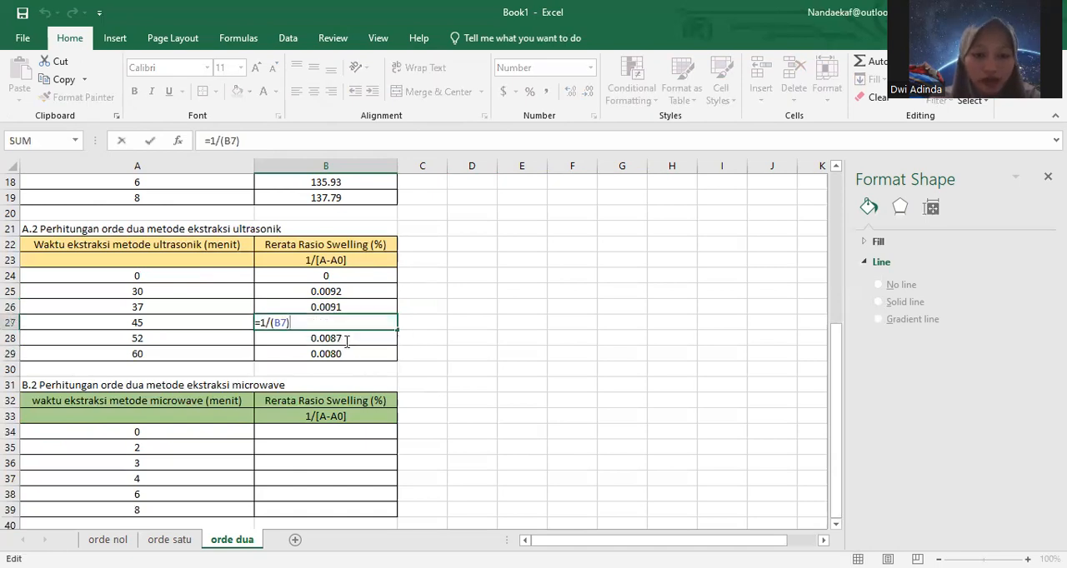
{"action": "double_click", "coordinate": [342, 339]}
{"action": "left_click", "coordinate": [342, 357]}
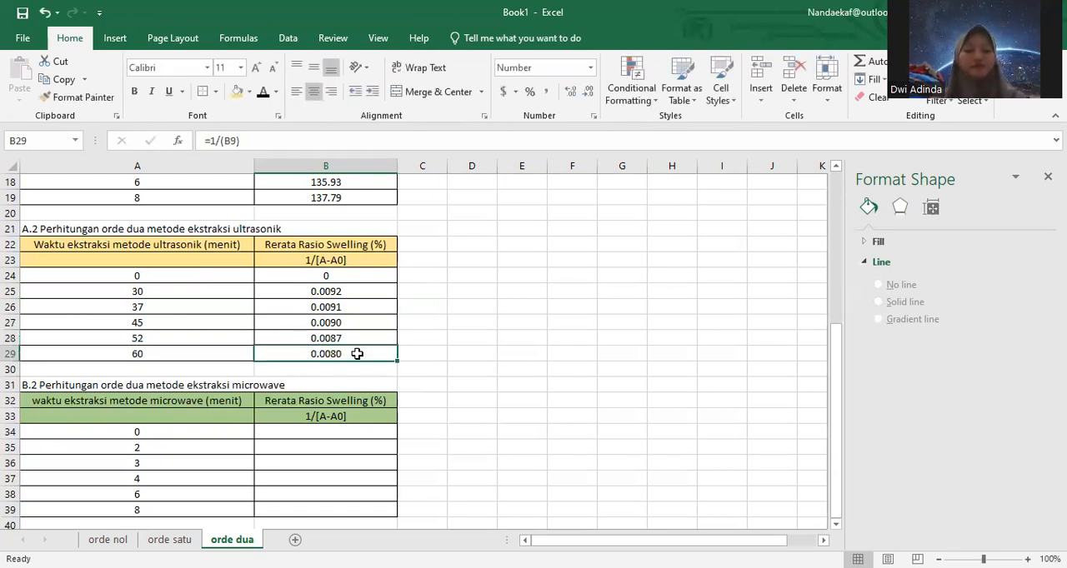
Step: Enter 0 as the 1/[A-A0] value for time 0 in B34 of the second-order microwave table
{"action": "double_click", "coordinate": [348, 434]}
{"action": "type", "text": "0"}
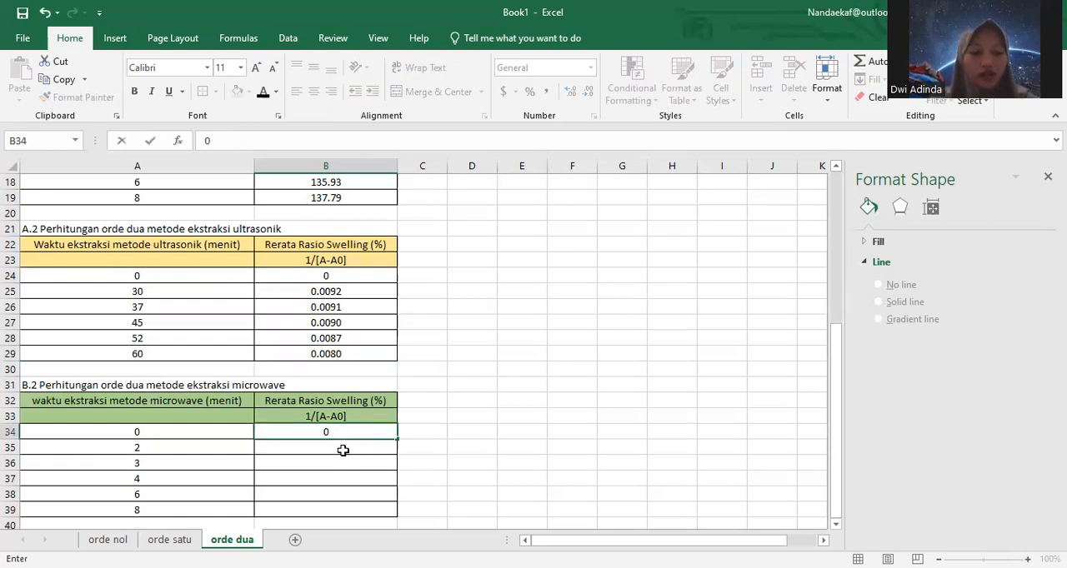
{"action": "left_click", "coordinate": [340, 450]}
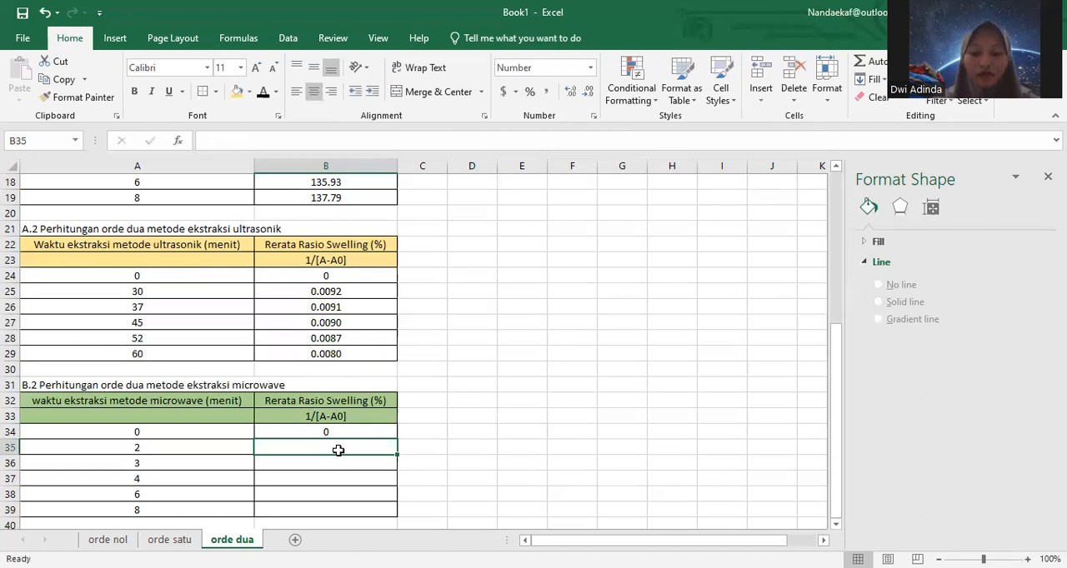
Step: Calculate 1/[A-A0] for the microwave table with =1/(B15) in B35 and fill the formula down to B39
{"action": "type", "text": "="}
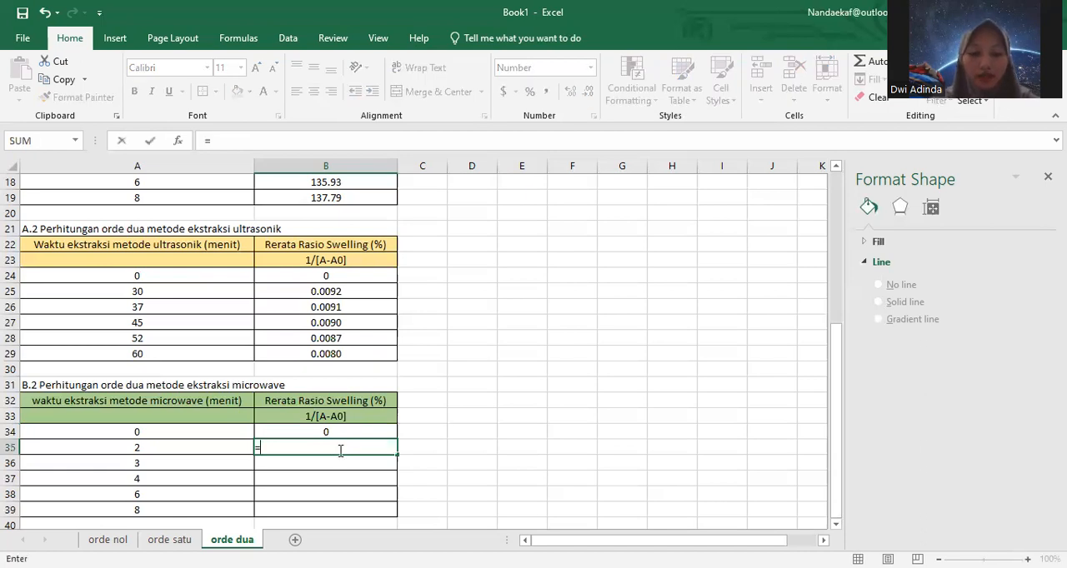
{"action": "type", "text": "1/("}
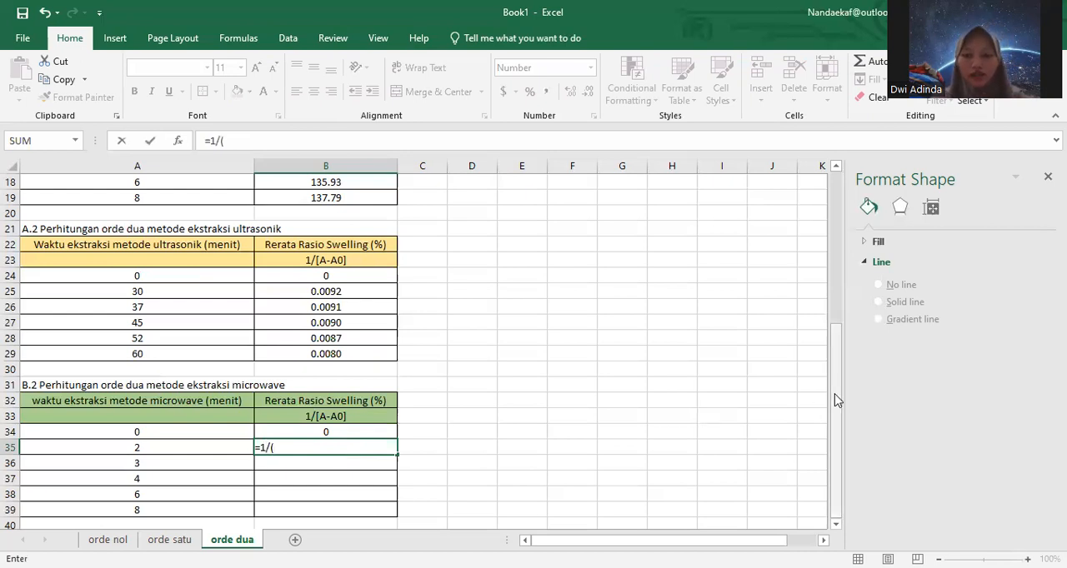
{"action": "left_click_drag", "start_coordinate": [838, 400], "coordinate": [834, 340]}
{"action": "left_click_drag", "start_coordinate": [831, 338], "coordinate": [831, 336]}
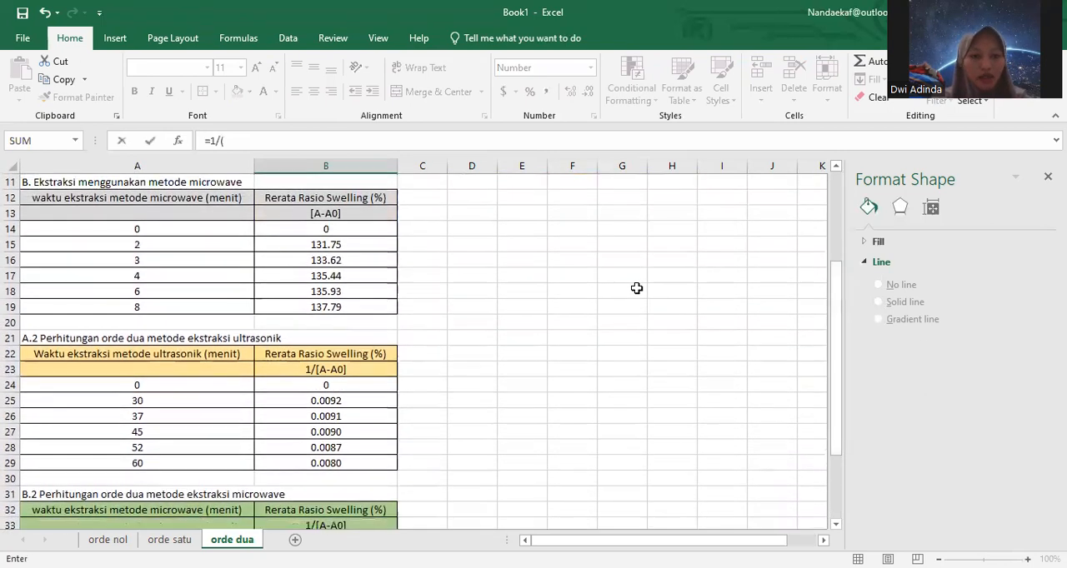
{"action": "left_click", "coordinate": [334, 241]}
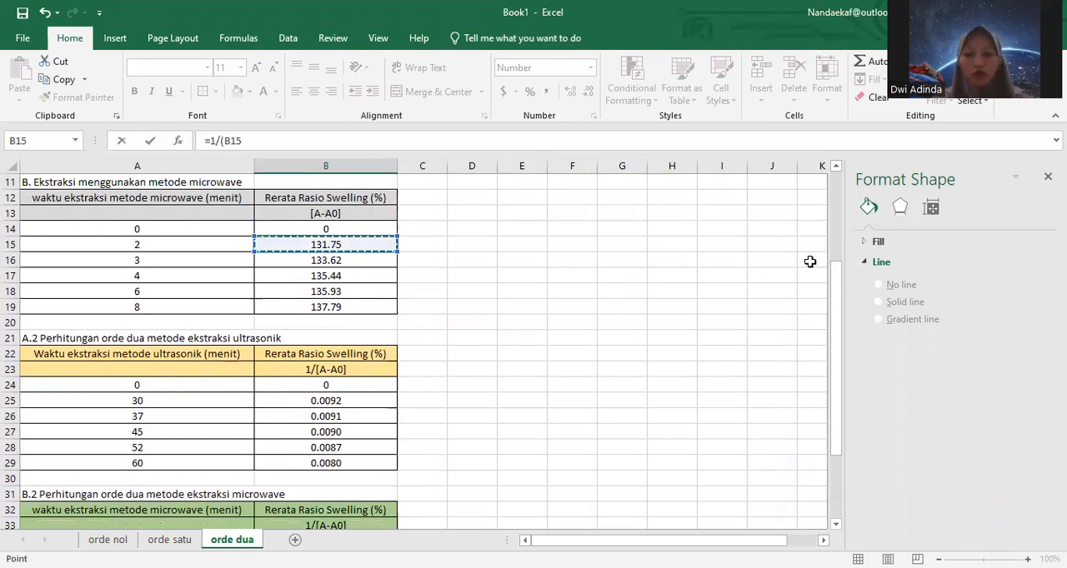
{"action": "left_click_drag", "start_coordinate": [838, 311], "coordinate": [837, 366]}
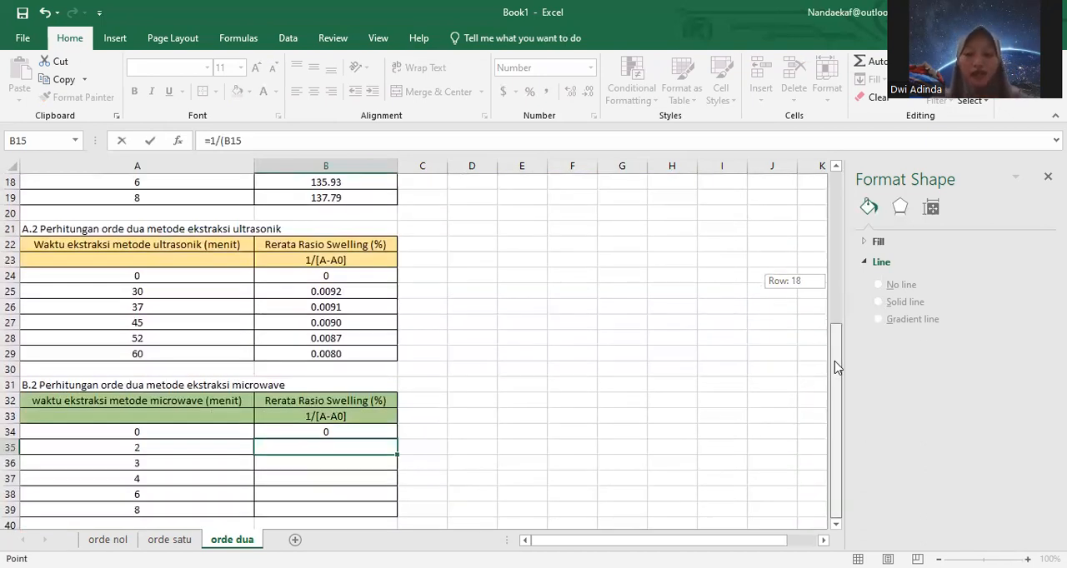
{"action": "left_click_drag", "start_coordinate": [838, 367], "coordinate": [837, 367]}
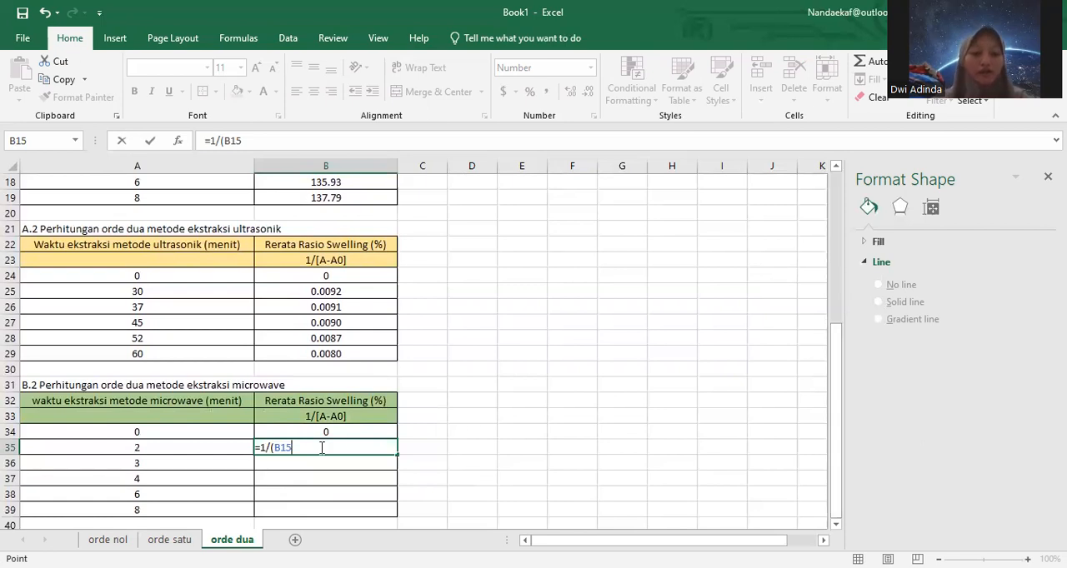
{"action": "type", "text": ")"}
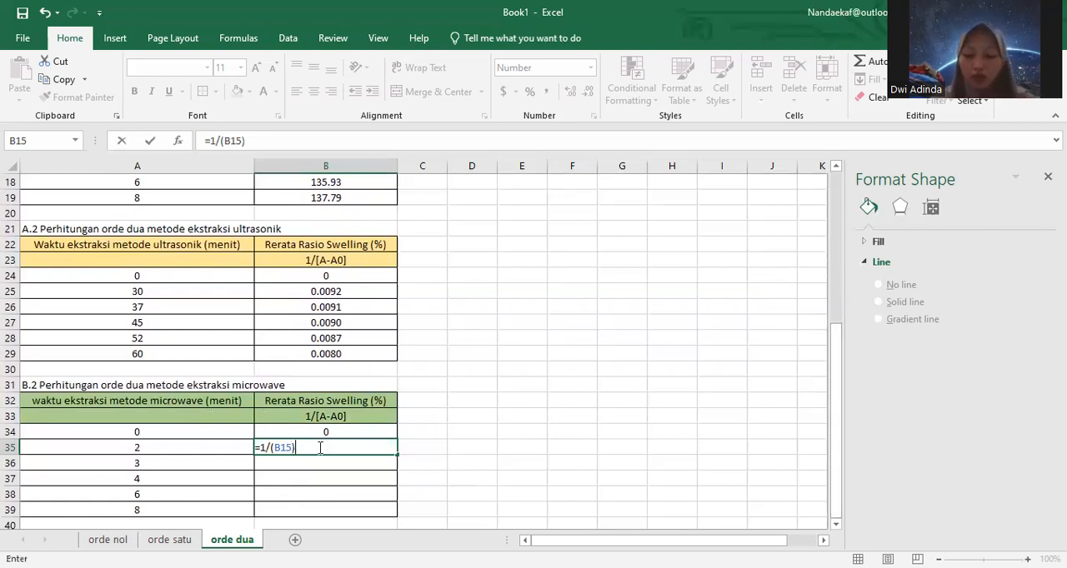
{"action": "key", "text": "Return"}
{"action": "left_click", "coordinate": [371, 451]}
{"action": "left_click_drag", "start_coordinate": [395, 456], "coordinate": [388, 510]}
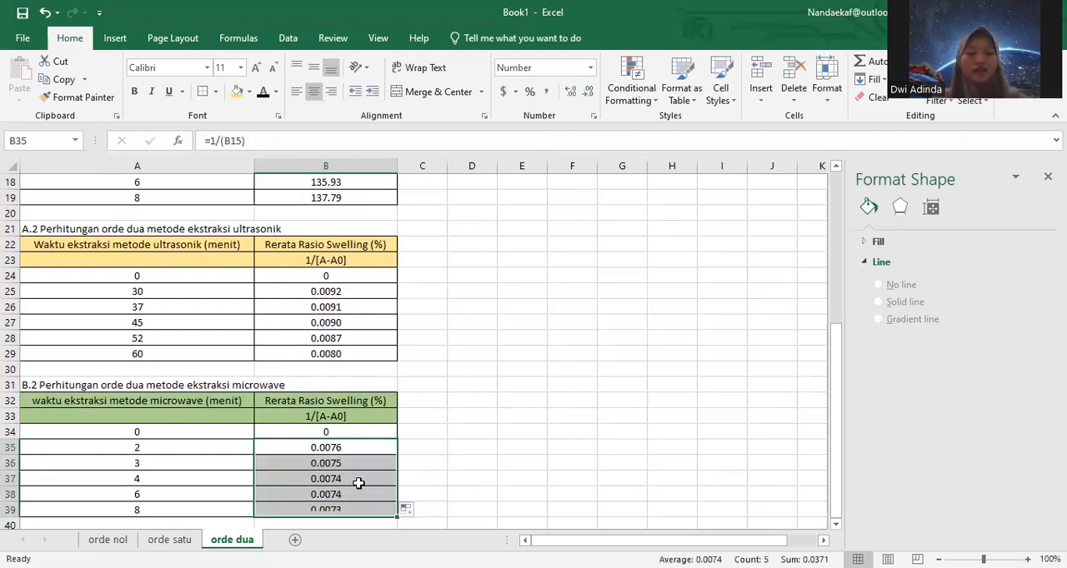
Step: Check the cell references of the 1/[A-A0] formulas in B35:B39 of the microwave table
{"action": "left_click", "coordinate": [306, 464]}
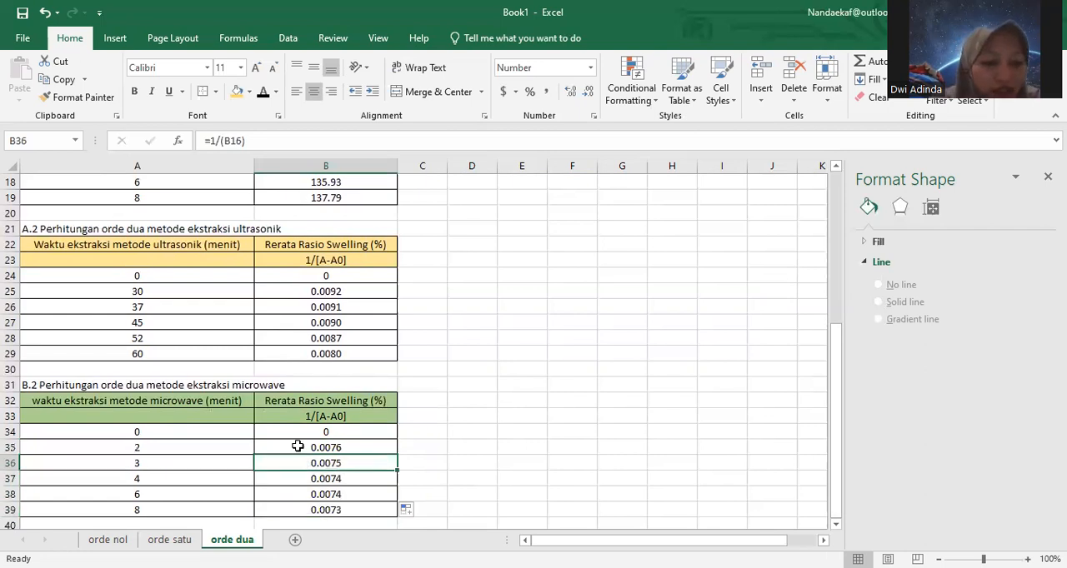
{"action": "left_click", "coordinate": [301, 448]}
{"action": "double_click", "coordinate": [301, 449]}
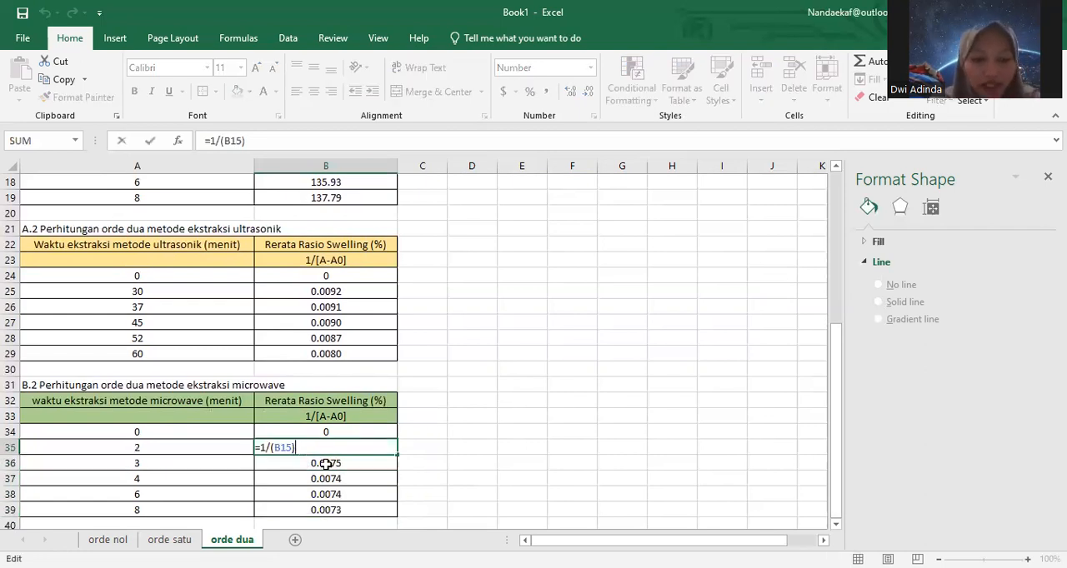
{"action": "double_click", "coordinate": [326, 464]}
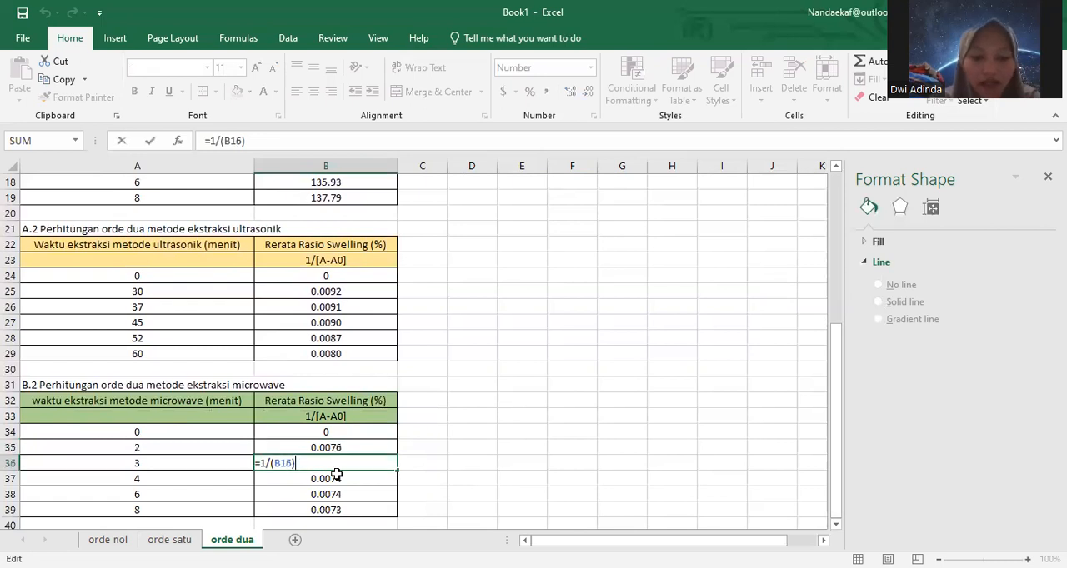
{"action": "double_click", "coordinate": [340, 479]}
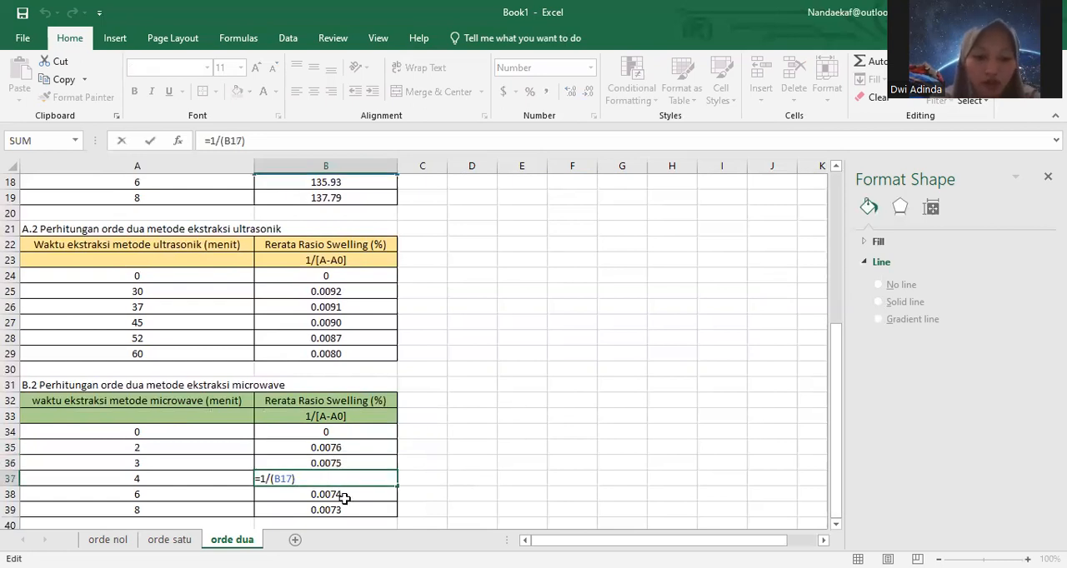
{"action": "left_click", "coordinate": [343, 497]}
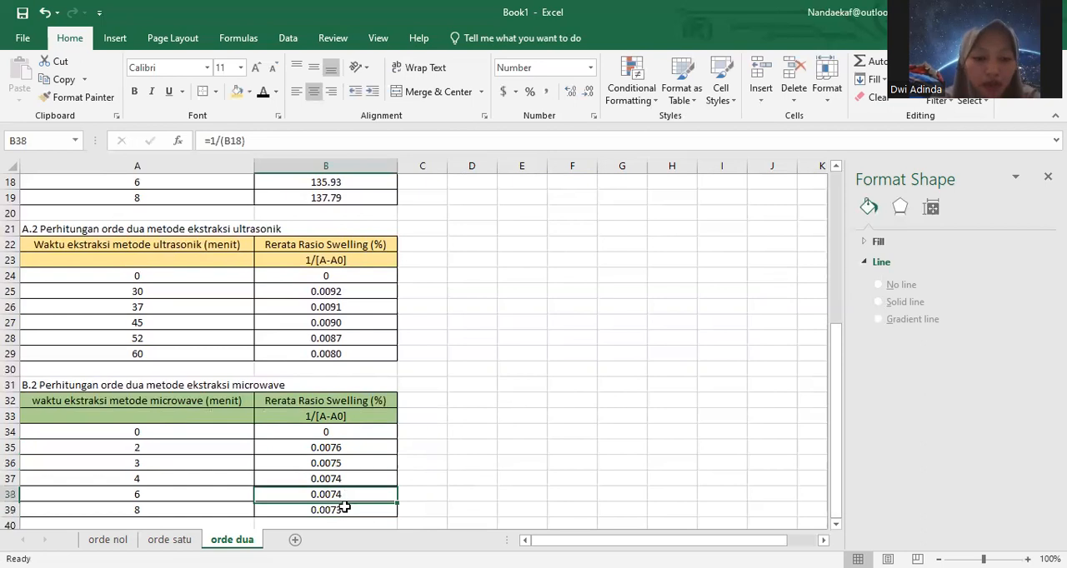
{"action": "key", "text": "F2"}
{"action": "double_click", "coordinate": [349, 508]}
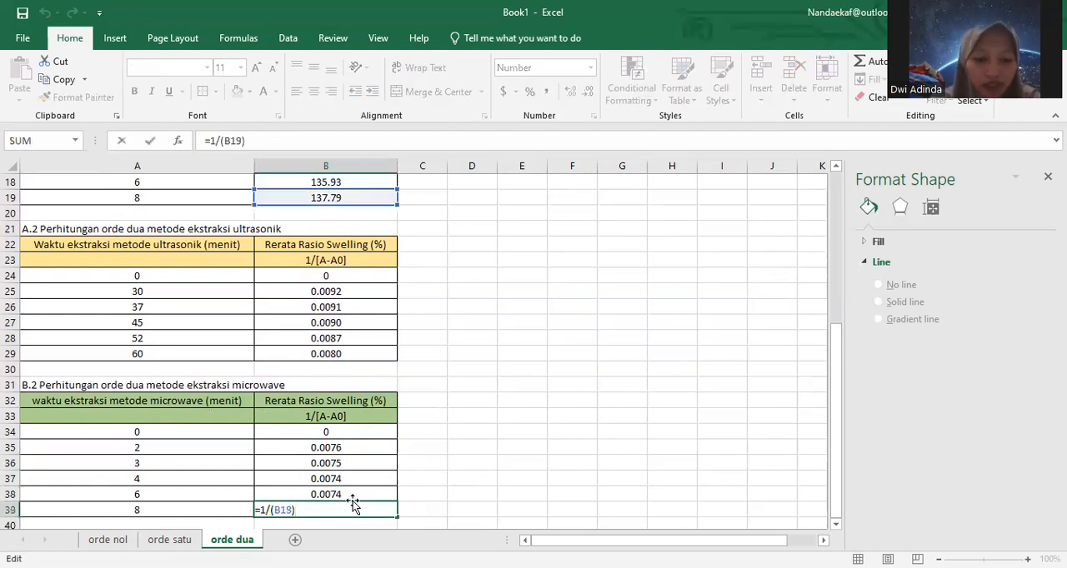
{"action": "left_click", "coordinate": [342, 496]}
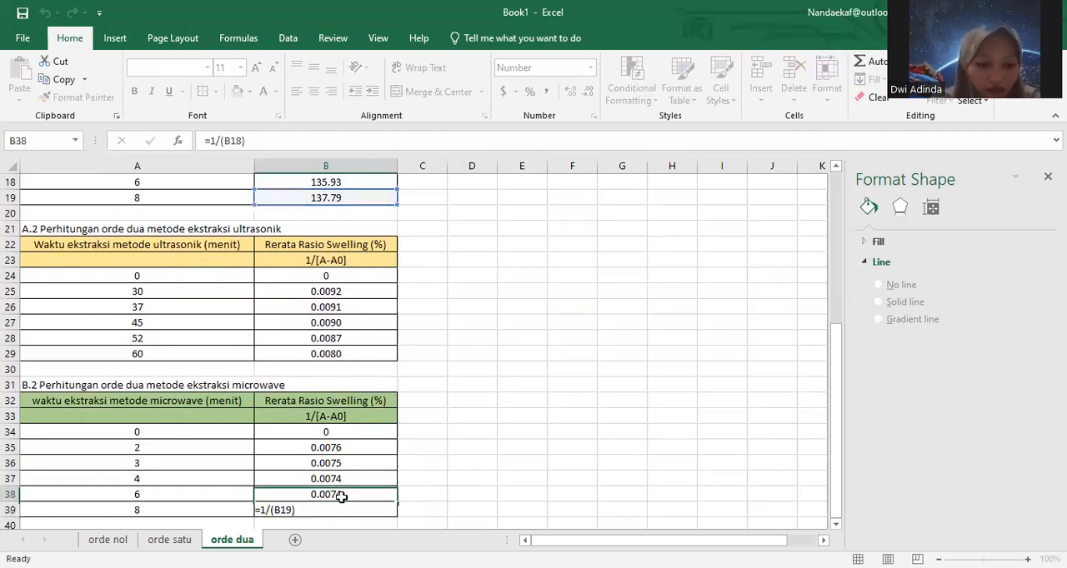
{"action": "double_click", "coordinate": [341, 496]}
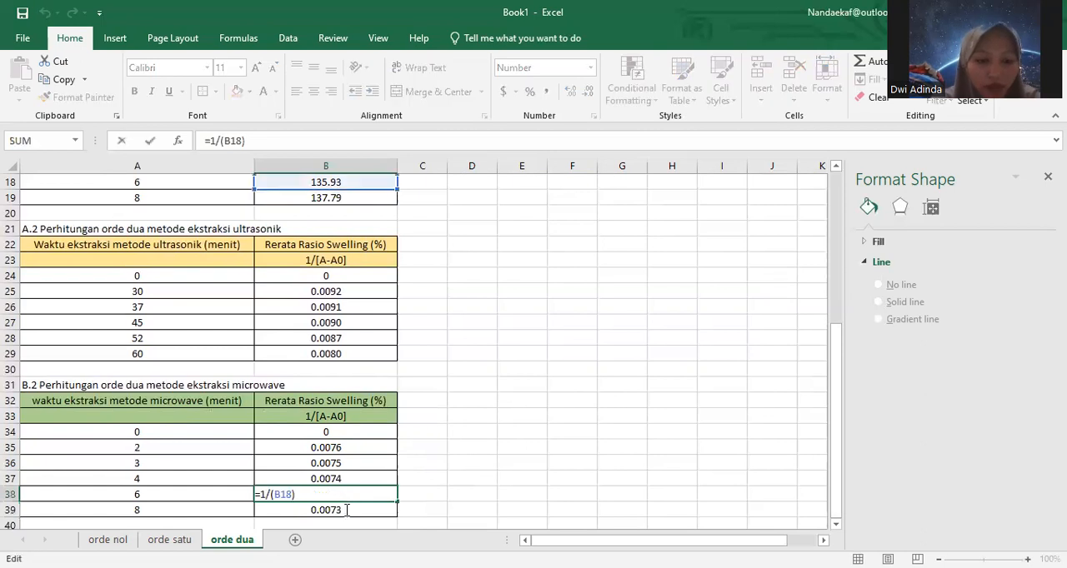
Step: Check the cell reference of the 1/[A-A0] formula for 8 minutes in B39 of the microwave table
{"action": "double_click", "coordinate": [344, 509]}
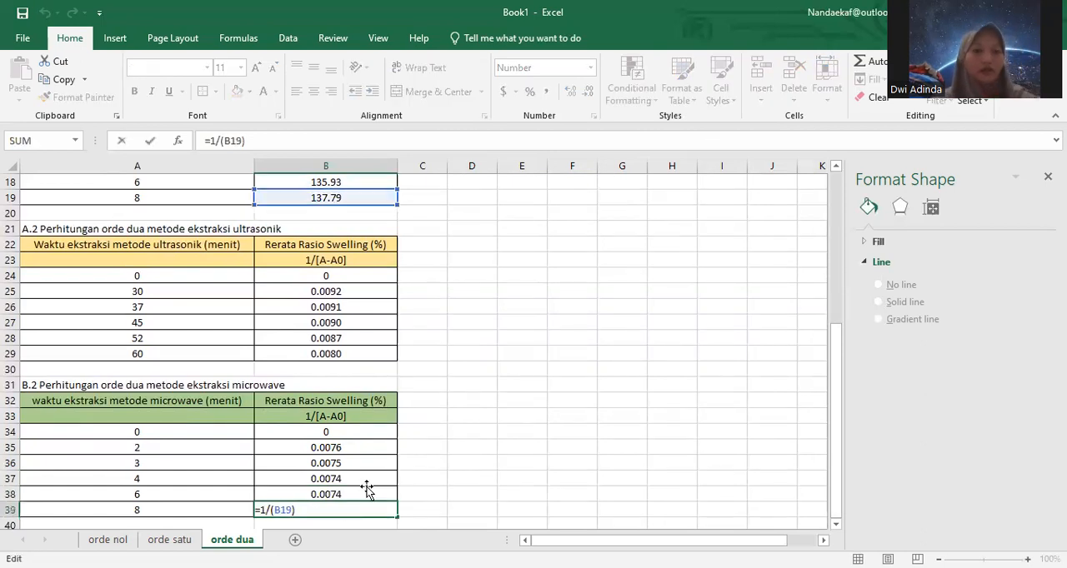
{"action": "left_click", "coordinate": [368, 492]}
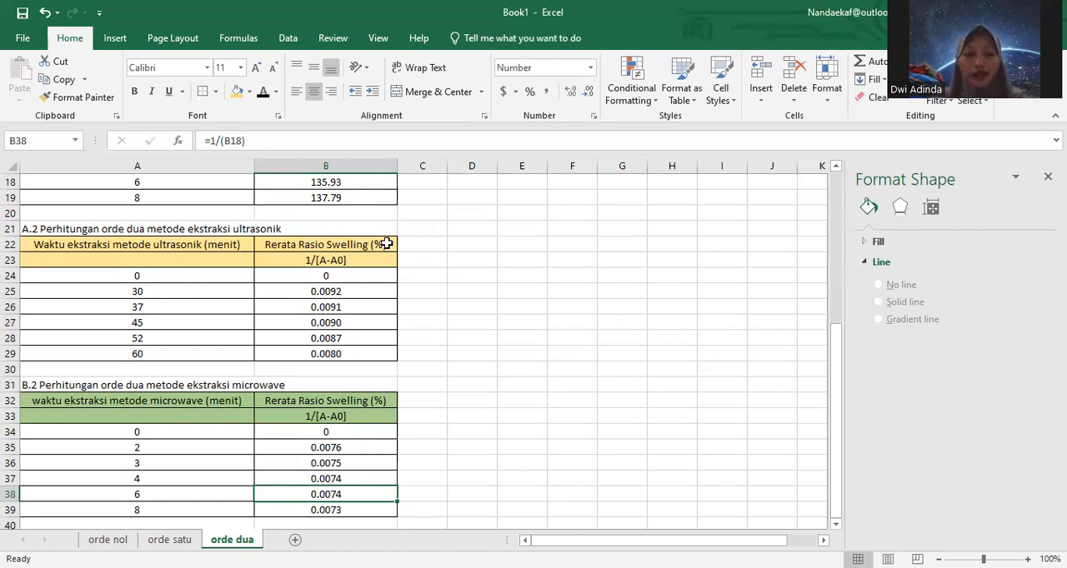
Step: Insert the recommended scatter chart with connecting lines from the second-order ultrasonic data in A24:B29
{"action": "left_click_drag", "start_coordinate": [74, 274], "coordinate": [371, 355]}
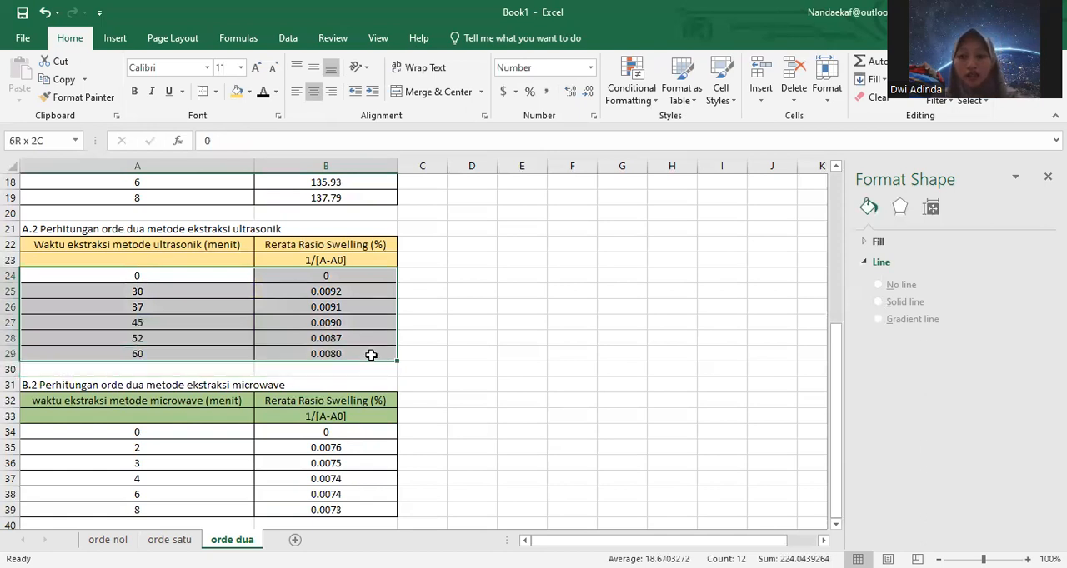
{"action": "left_click_drag", "start_coordinate": [371, 355], "coordinate": [371, 355]}
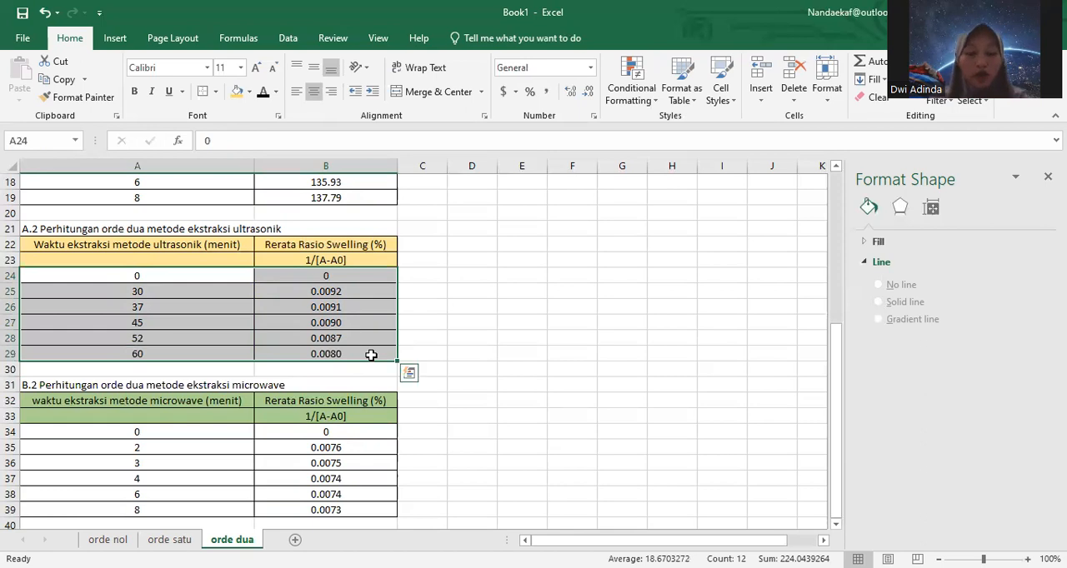
{"action": "left_click", "coordinate": [113, 42]}
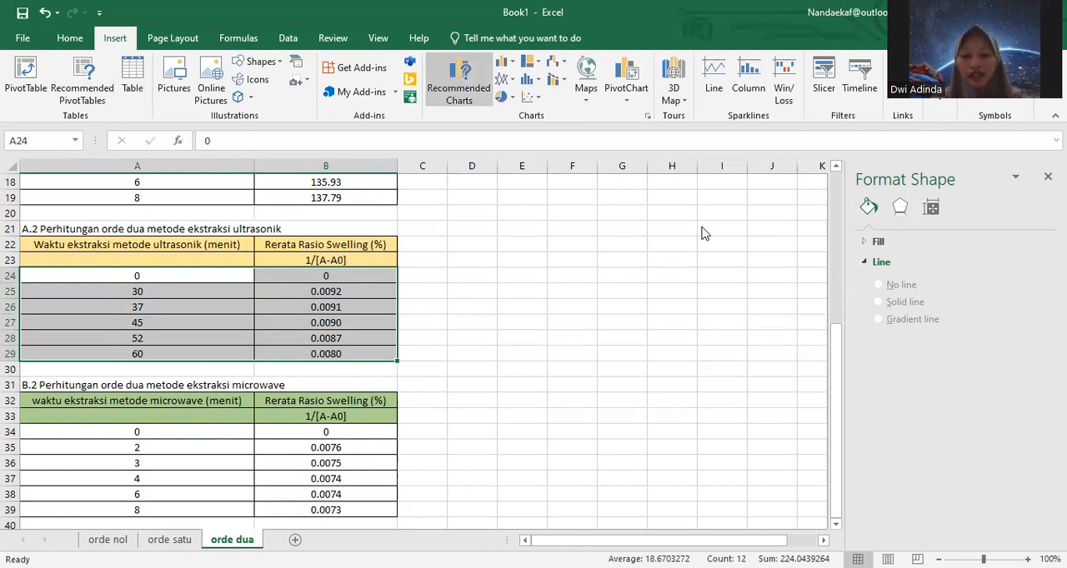
{"action": "left_click", "coordinate": [675, 502]}
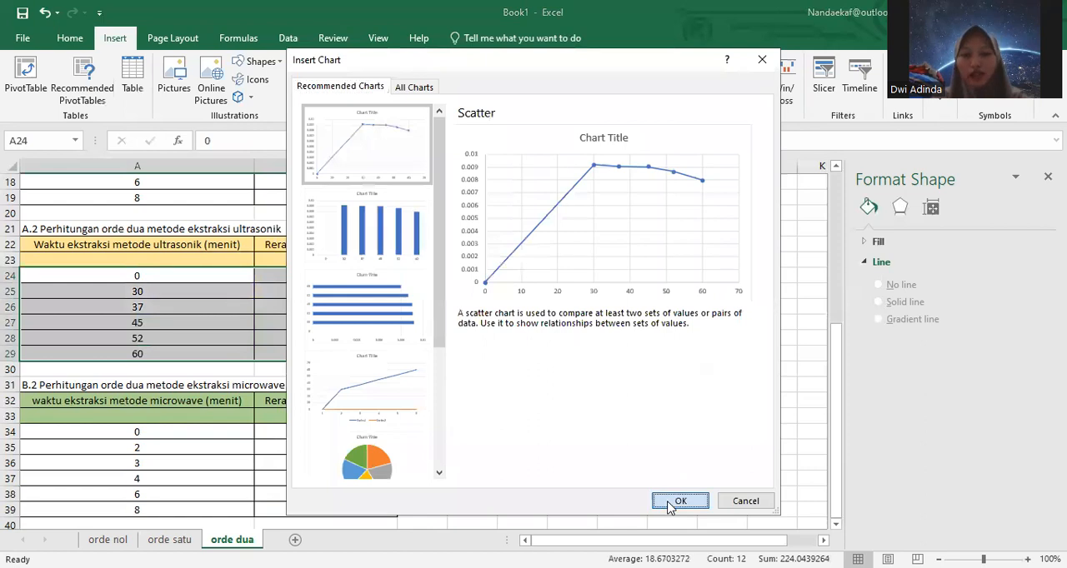
Step: Title the ultrasonic chart "Ekstraksi Ultrasonik Orde 2"
{"action": "left_click", "coordinate": [447, 256]}
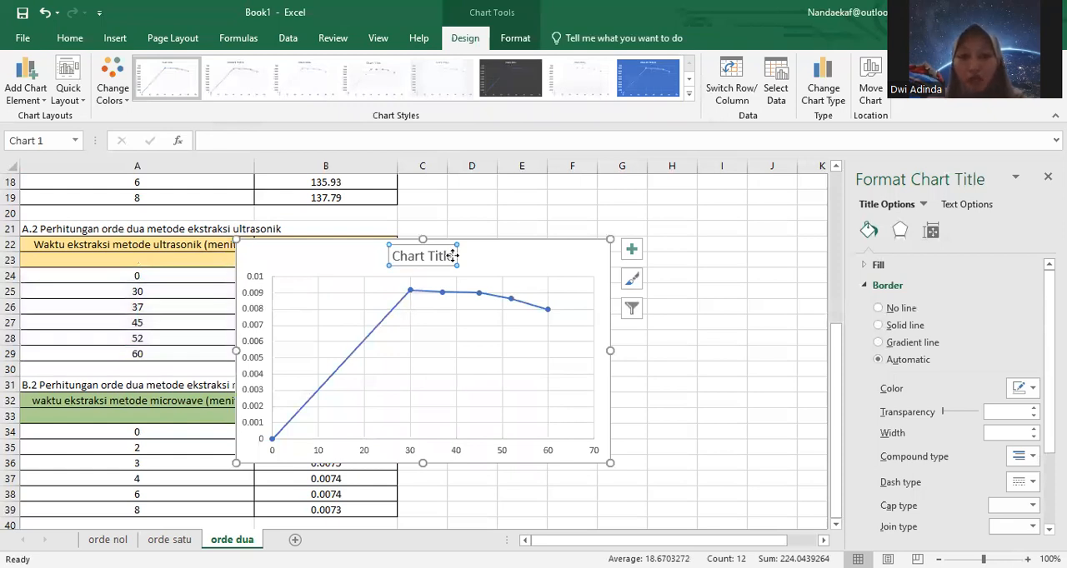
{"action": "key", "text": "BackSpace"}
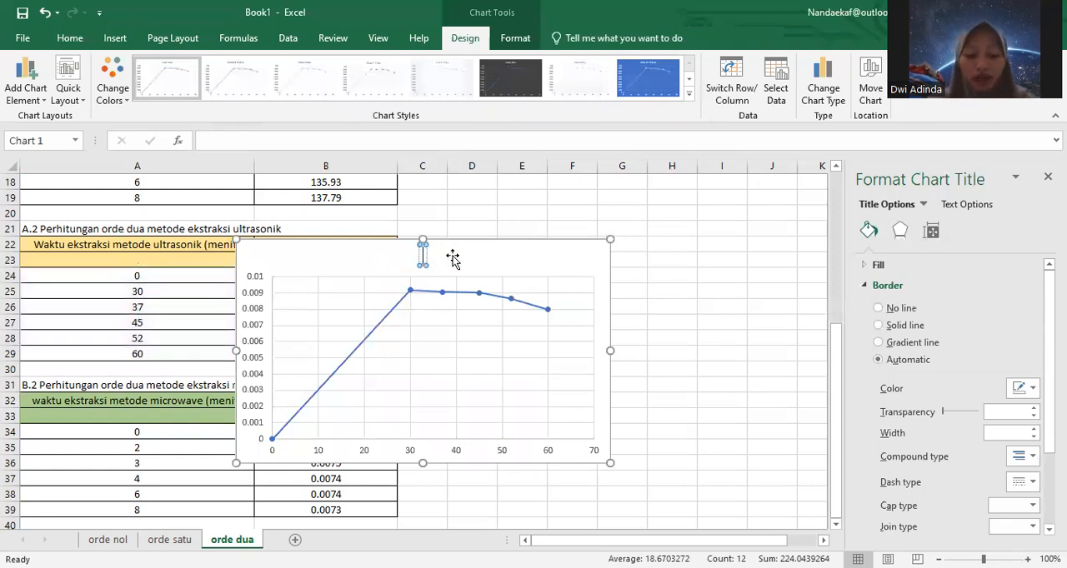
{"action": "type", "text": "Metode"}
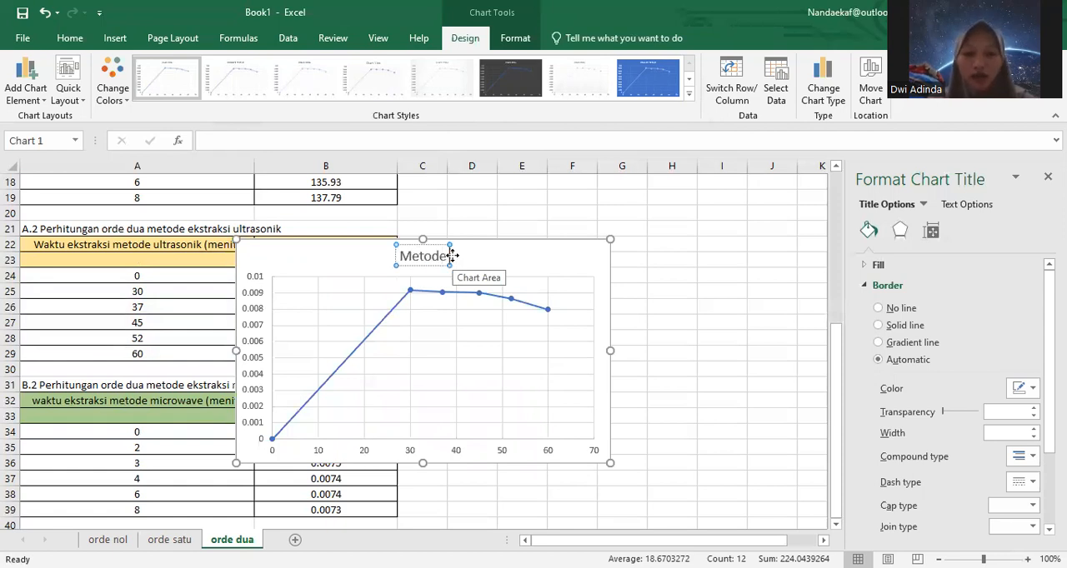
{"action": "key", "text": "ctrl+BackSpace"}
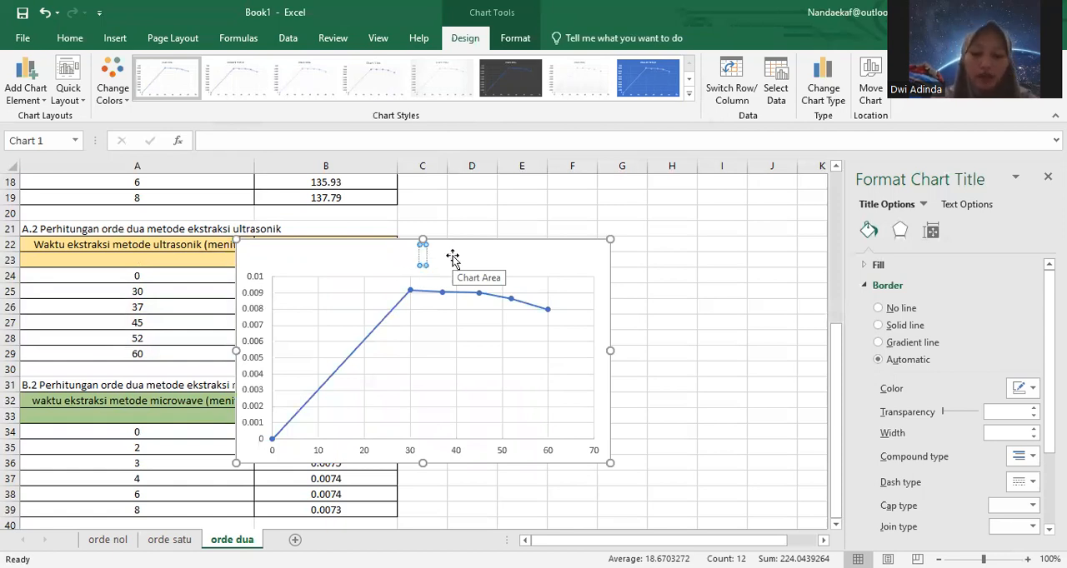
{"action": "type", "text": "Ekstrak"}
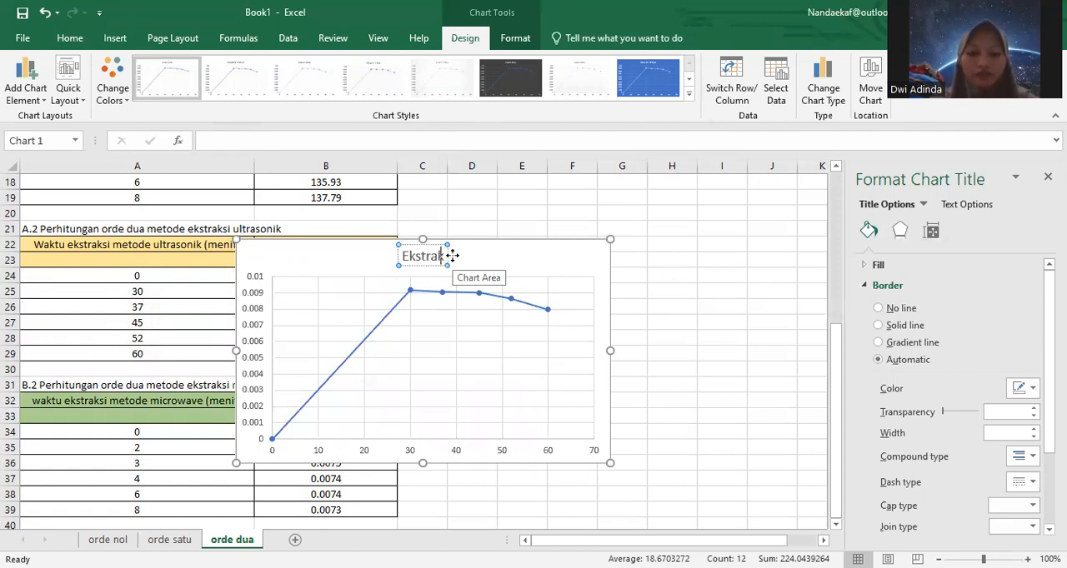
{"action": "type", "text": "si U"}
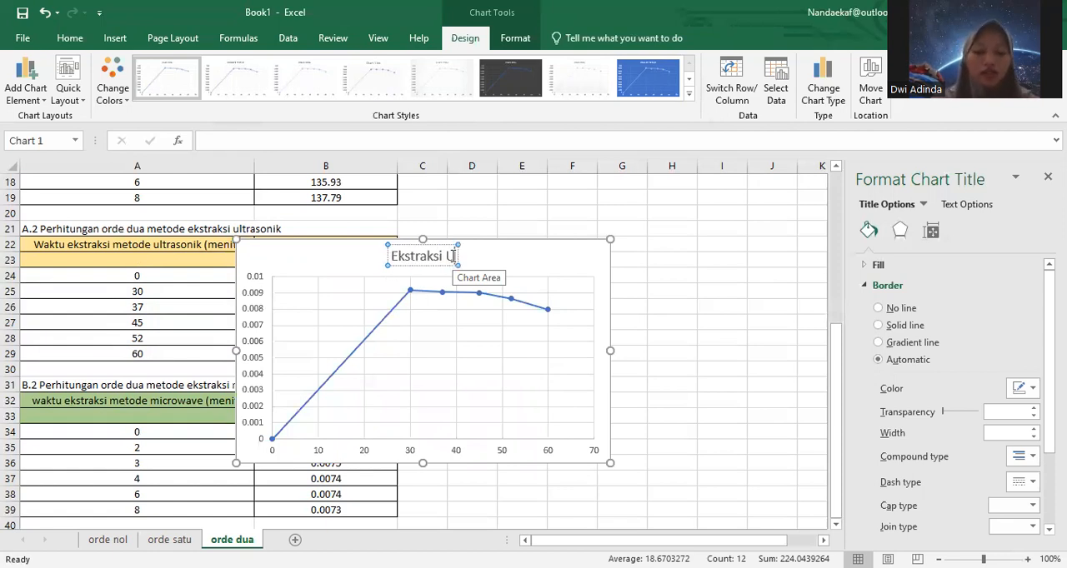
{"action": "type", "text": "ltrasonik Orde"}
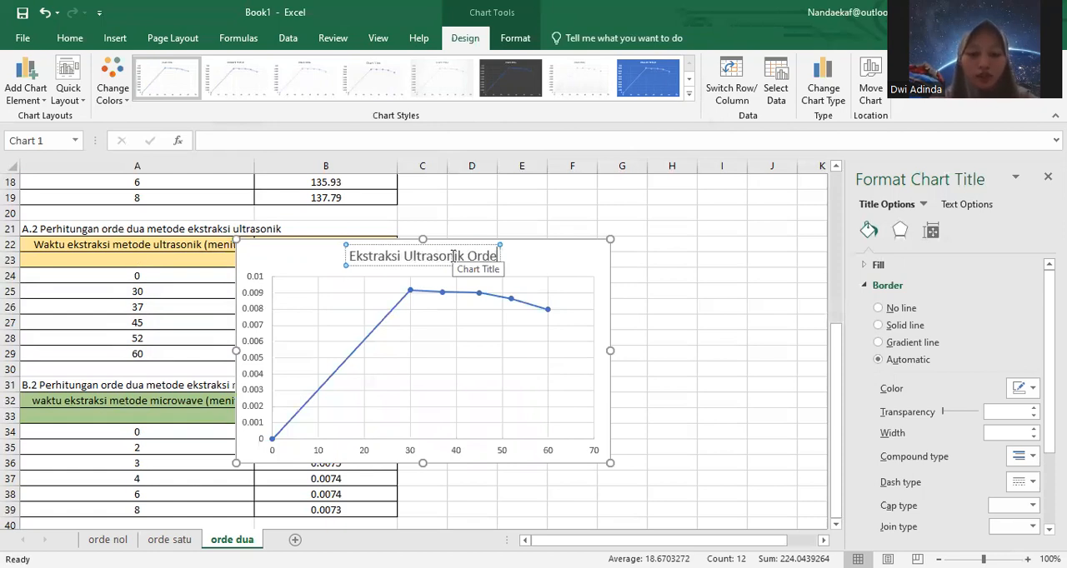
{"action": "type", "text": " 2"}
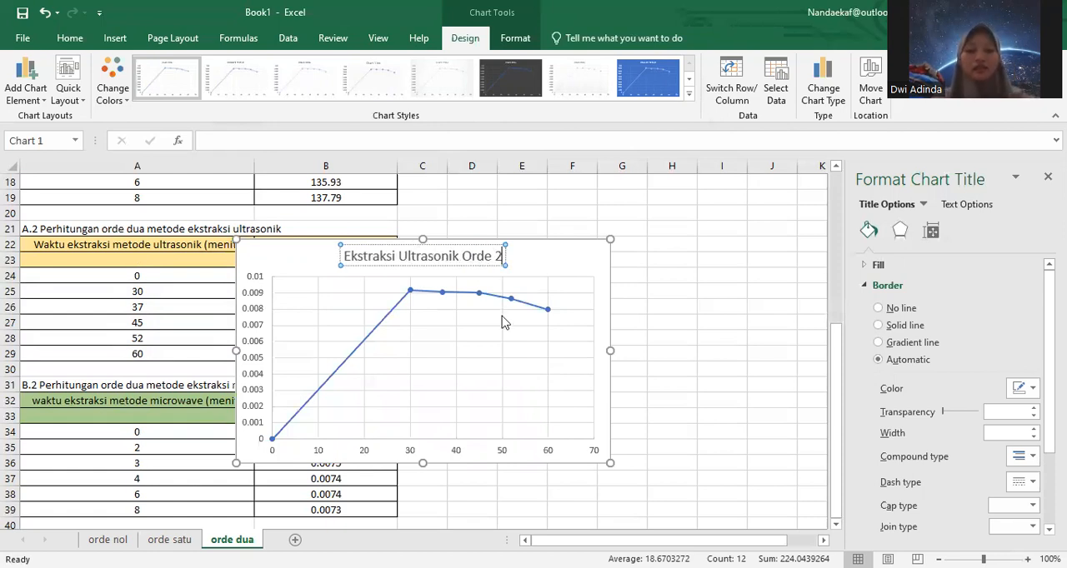
Step: Add a linear trendline to the ultrasonic series, displaying its equation and R-squared value on the chart
{"action": "left_click", "coordinate": [479, 301]}
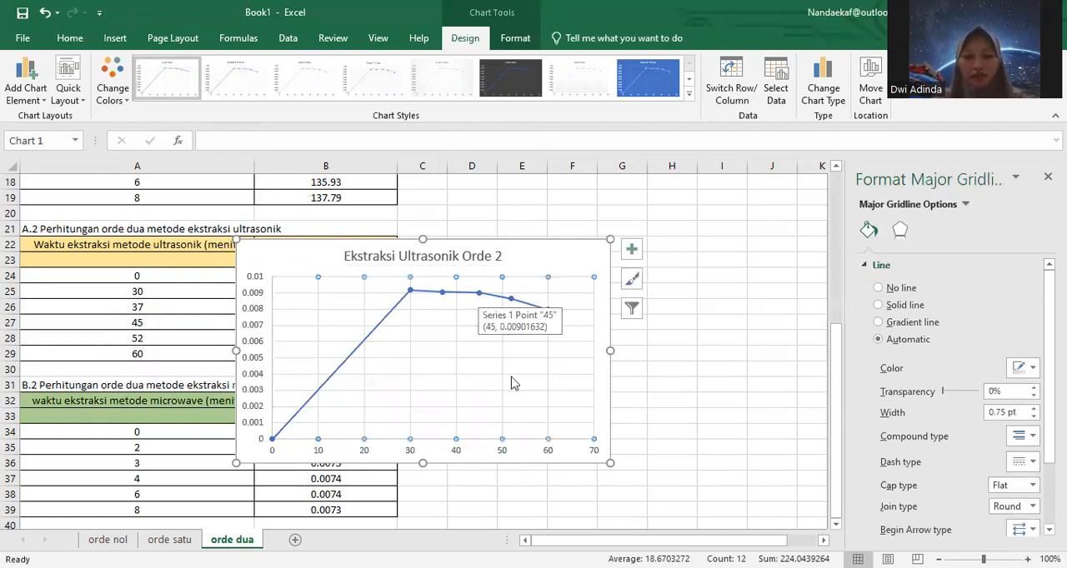
{"action": "right_click", "coordinate": [480, 295]}
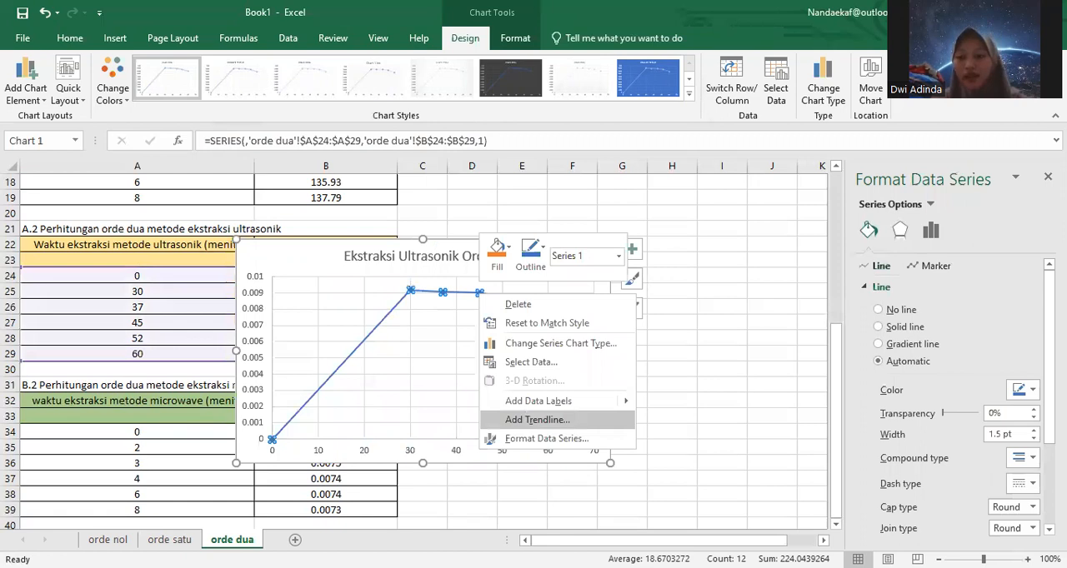
{"action": "left_click", "coordinate": [538, 419]}
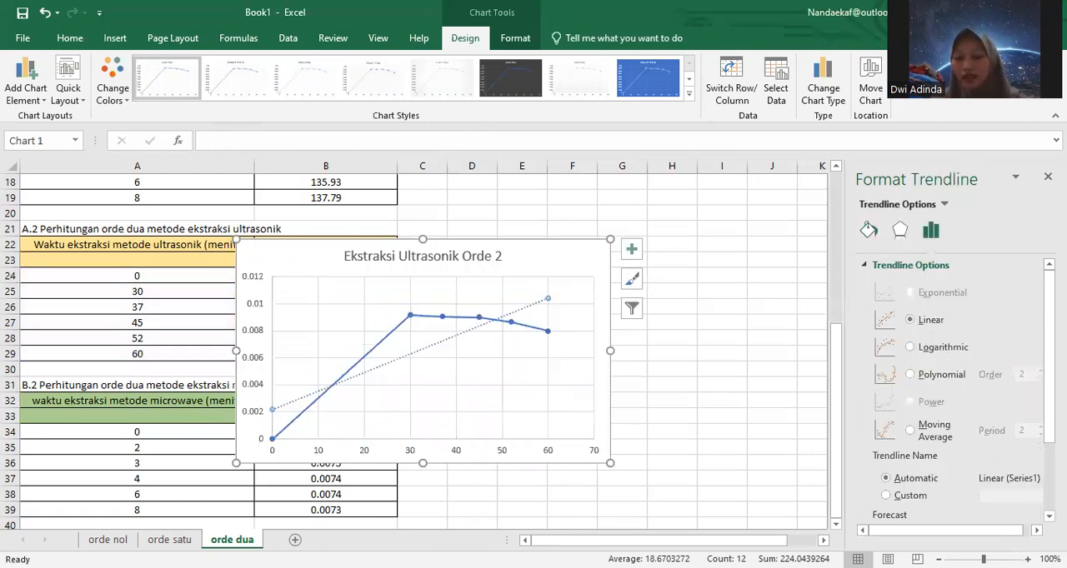
{"action": "scroll", "coordinate": [959, 383], "scroll_direction": "down", "scroll_amount": 2}
{"action": "scroll", "coordinate": [933, 500], "scroll_direction": "down", "scroll_amount": 1}
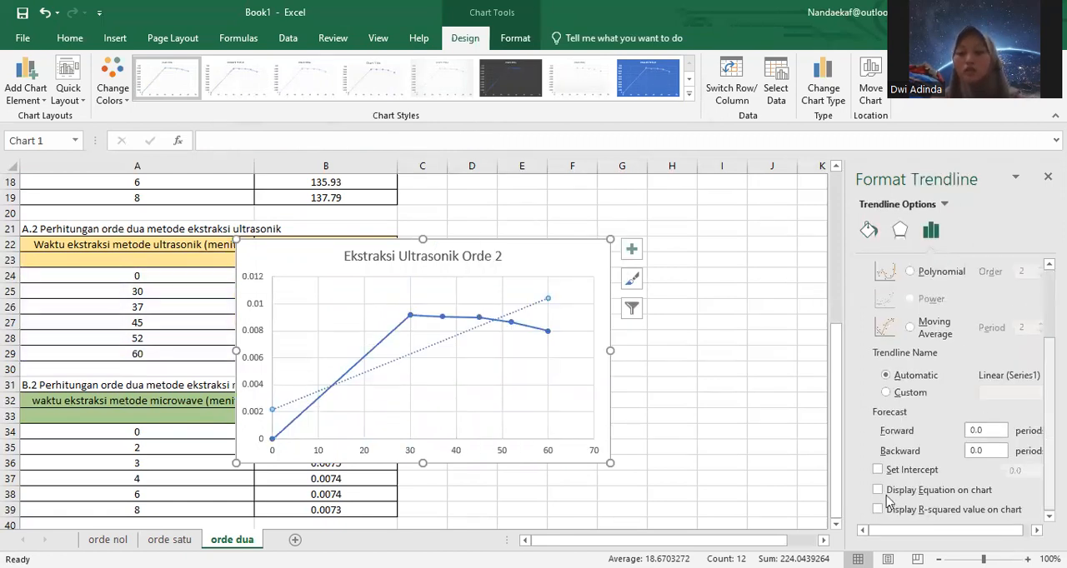
{"action": "left_click", "coordinate": [878, 490]}
{"action": "left_click", "coordinate": [878, 509]}
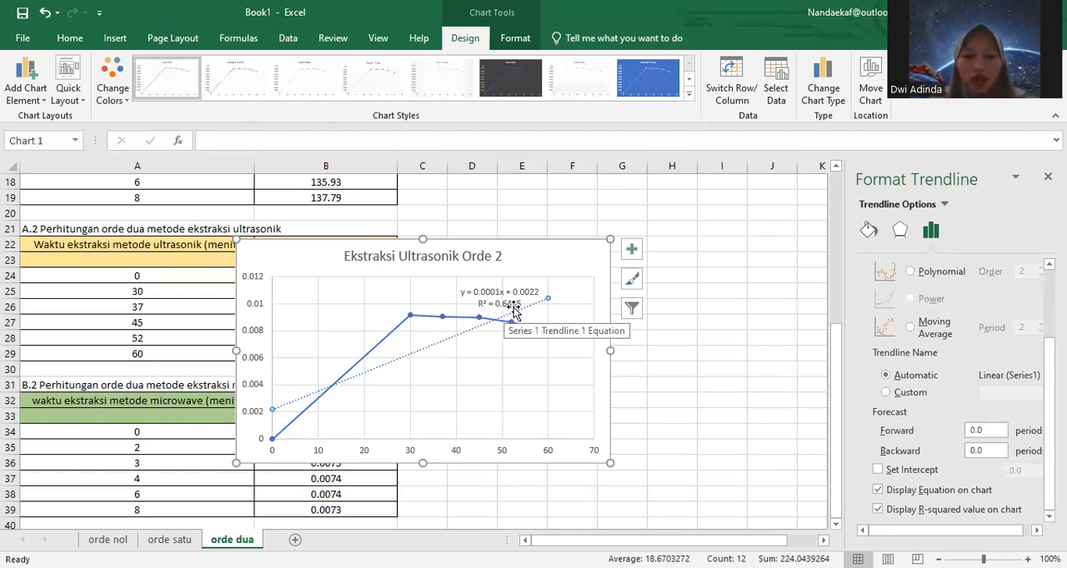
Step: Move the ultrasonic chart off the tables into the empty cells beside them, across columns C to I
{"action": "left_click_drag", "start_coordinate": [531, 258], "coordinate": [710, 210]}
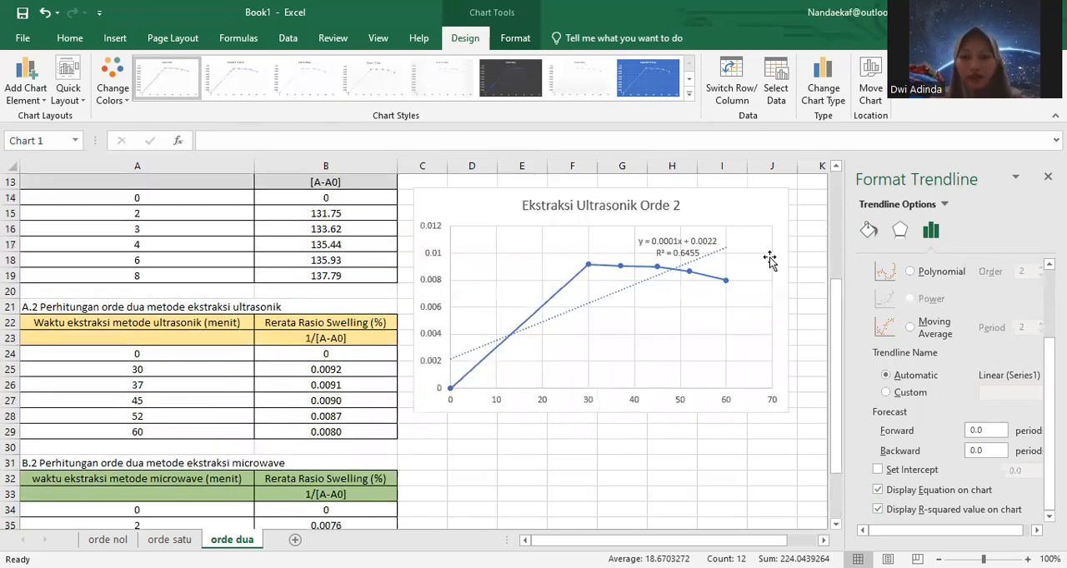
{"action": "left_click_drag", "start_coordinate": [789, 280], "coordinate": [788, 283]}
Step: Insert the recommended scatter chart with connecting lines from the second-order microwave data in A34:B39
{"action": "left_click_drag", "start_coordinate": [835, 329], "coordinate": [845, 423]}
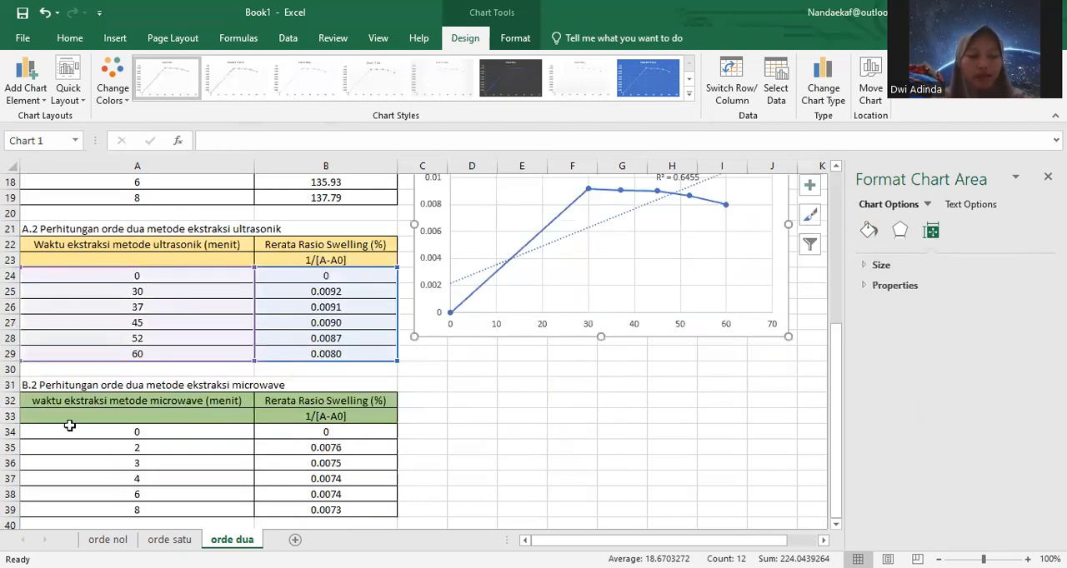
{"action": "left_click_drag", "start_coordinate": [70, 425], "coordinate": [316, 509]}
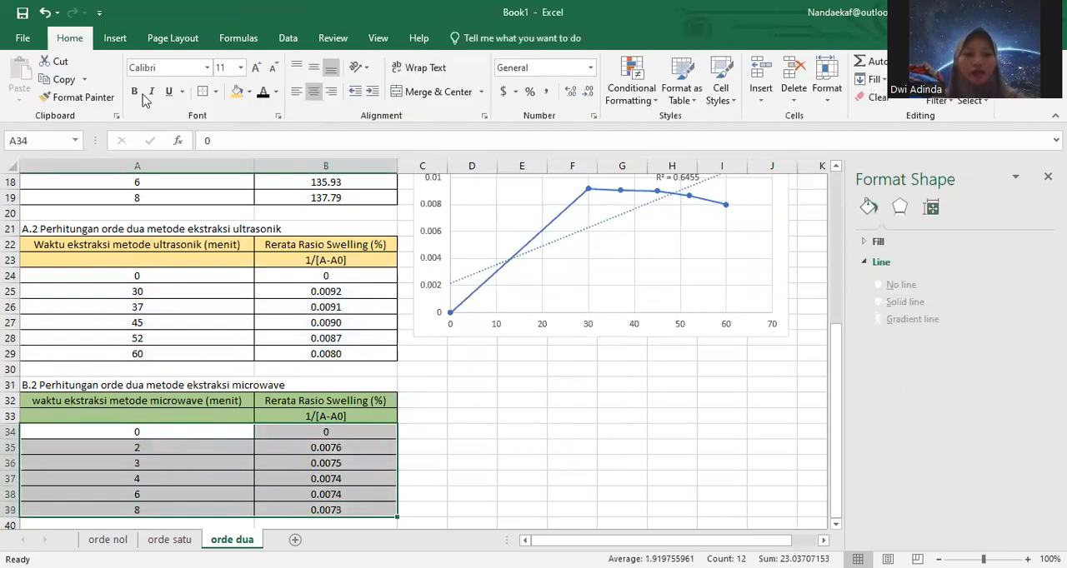
{"action": "left_click", "coordinate": [116, 39]}
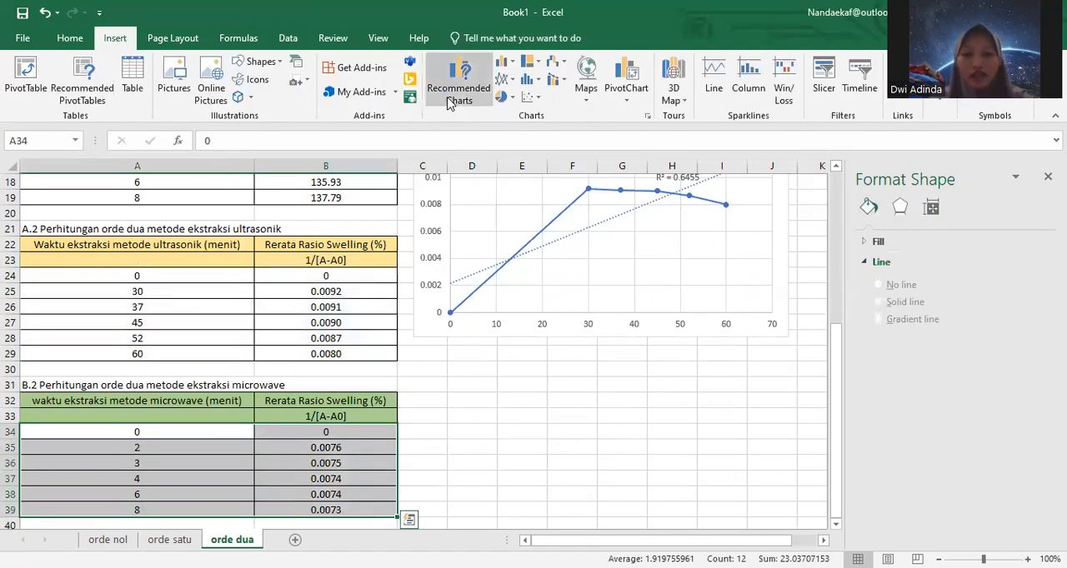
{"action": "left_click", "coordinate": [450, 98]}
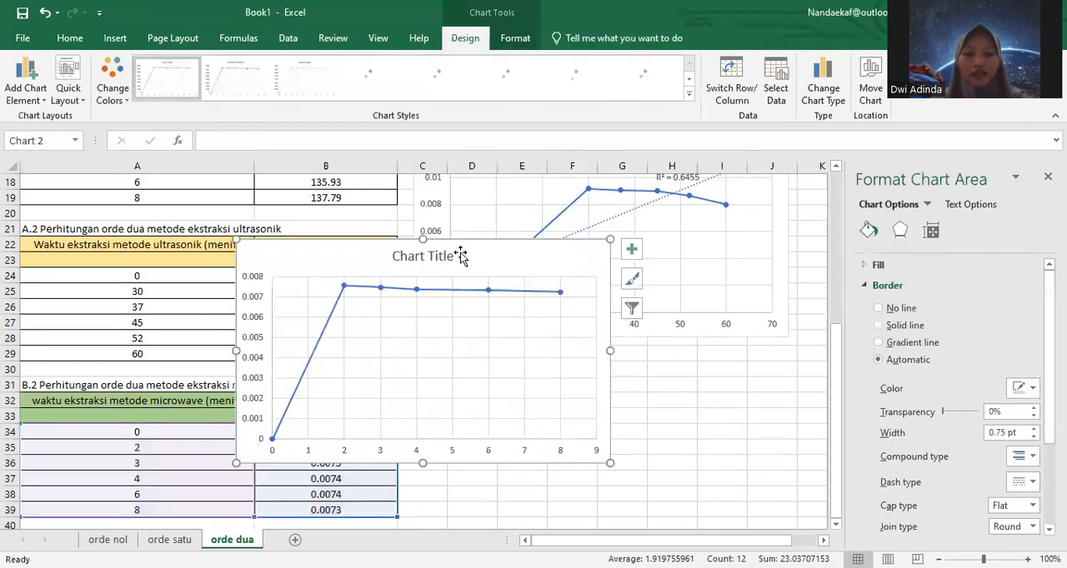
Step: Title the microwave chart "Ekstraksi Microwave Orde 2"
{"action": "left_click", "coordinate": [454, 256]}
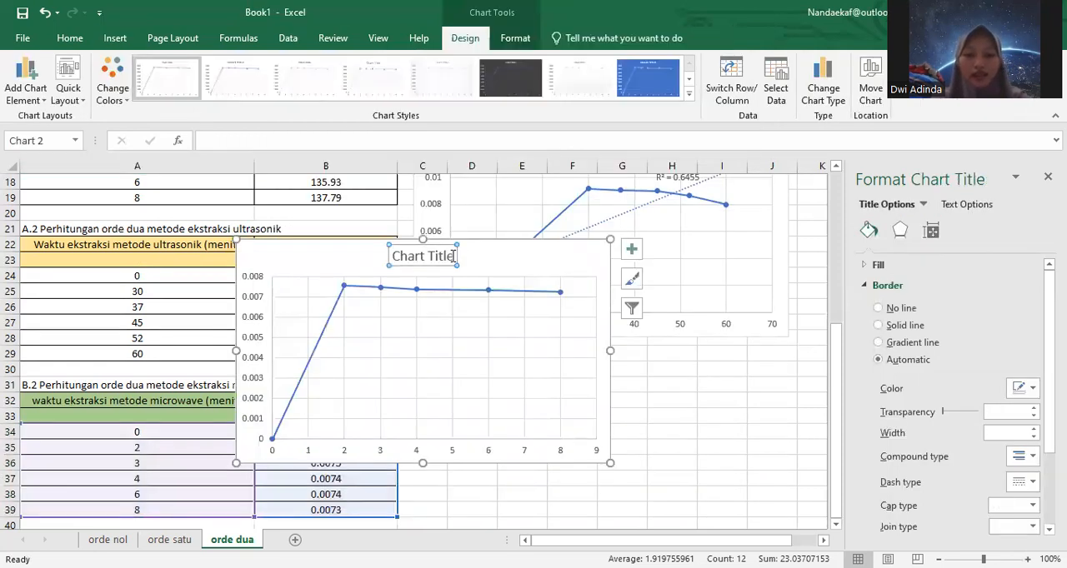
{"action": "left_click", "coordinate": [453, 255]}
{"action": "key", "text": "BackSpace"}
{"action": "key", "text": "BackSpace"}
{"action": "key", "text": "BackSpace"}
{"action": "key", "text": "BackSpace"}
{"action": "key", "text": "BackSpace"}
{"action": "key", "text": "BackSpace"}
{"action": "key", "text": "BackSpace"}
{"action": "key", "text": "BackSpace"}
{"action": "key", "text": "BackSpace"}
{"action": "key", "text": "BackSpace"}
{"action": "key", "text": "BackSpace"}
{"action": "type", "text": "Ekstraks"}
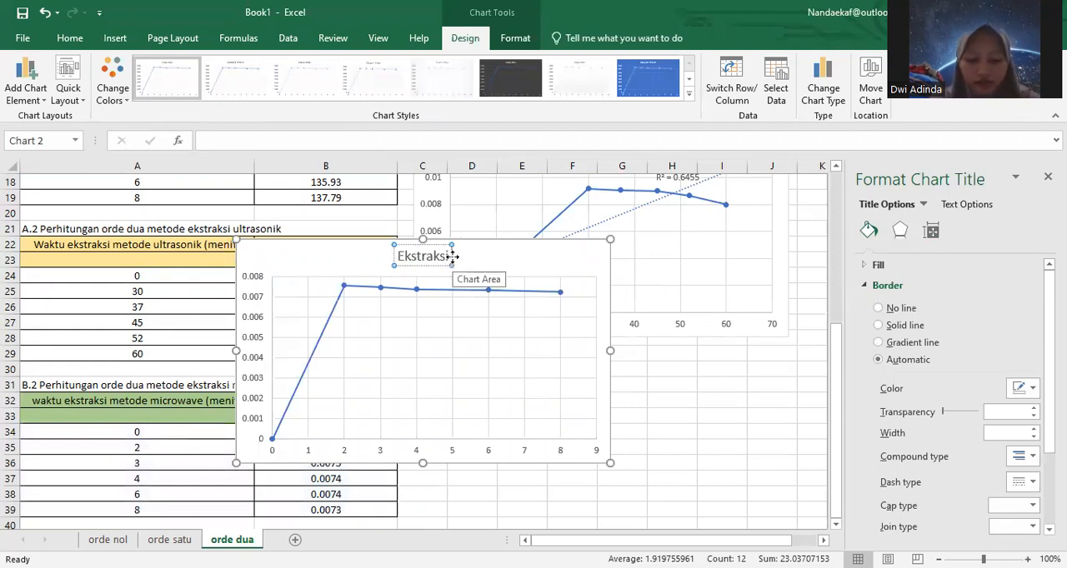
{"action": "type", "text": "i Microwave Orde 2"}
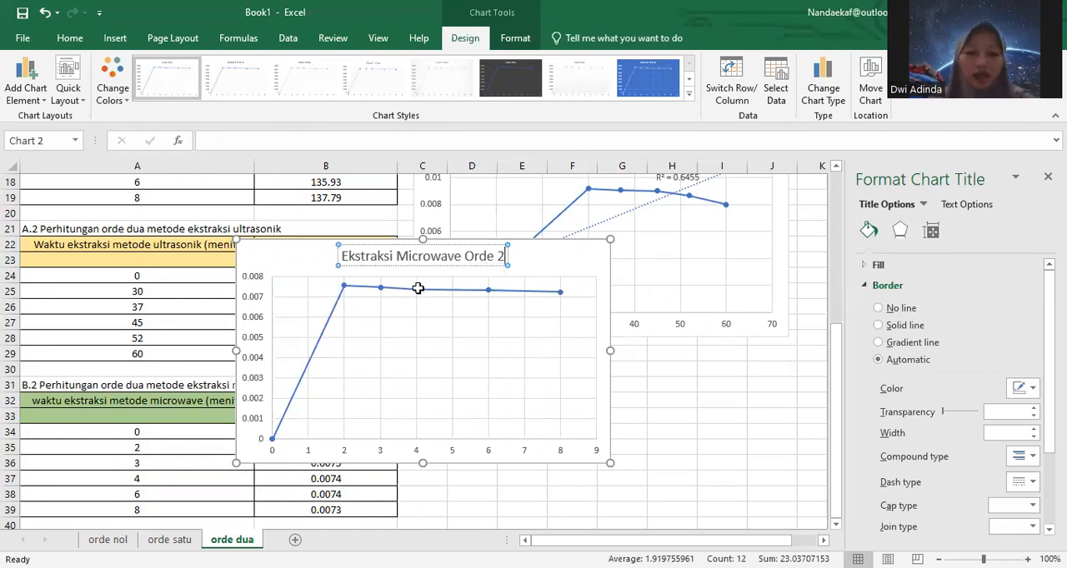
Step: Add a linear trendline to the microwave series, displaying its equation and R-squared value on the chart
{"action": "left_click", "coordinate": [417, 289]}
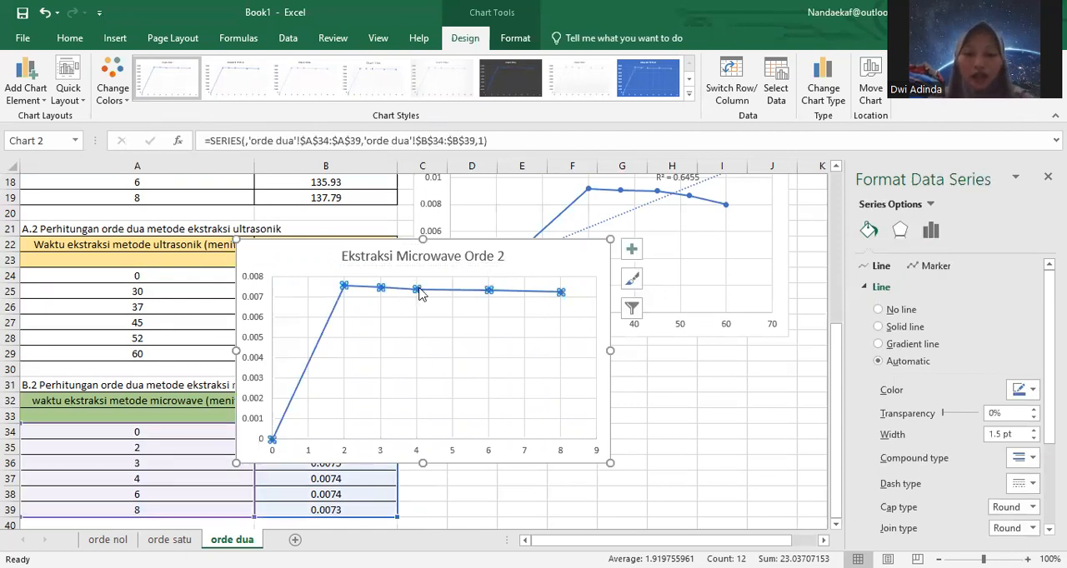
{"action": "right_click", "coordinate": [419, 292]}
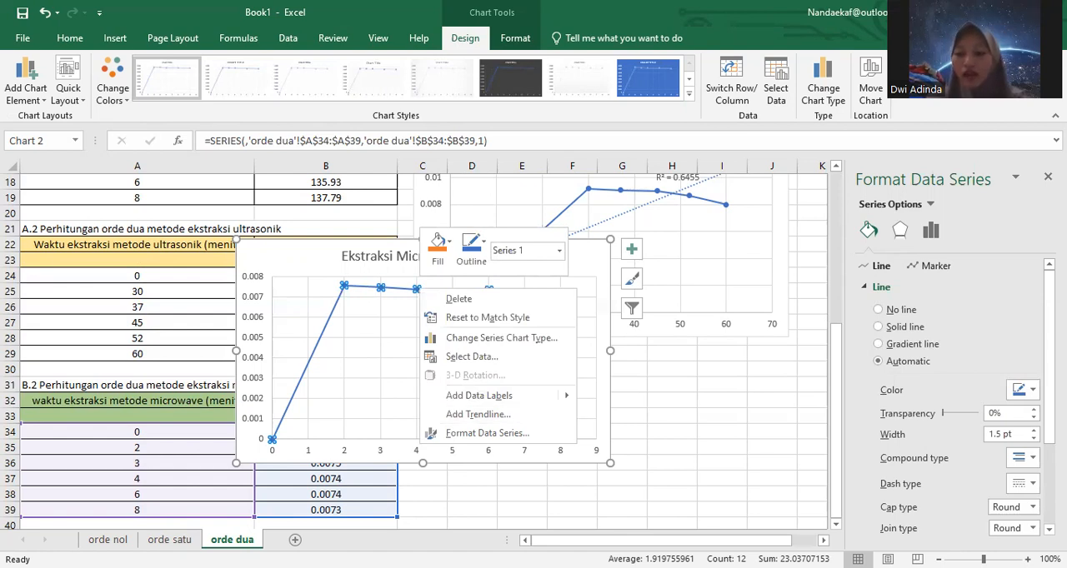
{"action": "scroll", "coordinate": [956, 400], "scroll_direction": "down", "scroll_amount": 3}
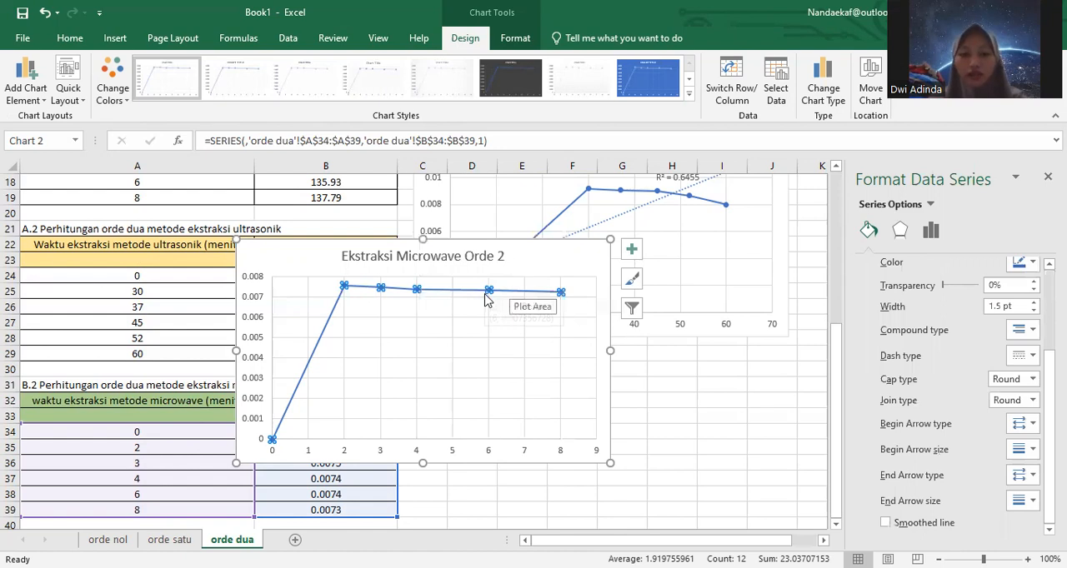
{"action": "right_click", "coordinate": [489, 290]}
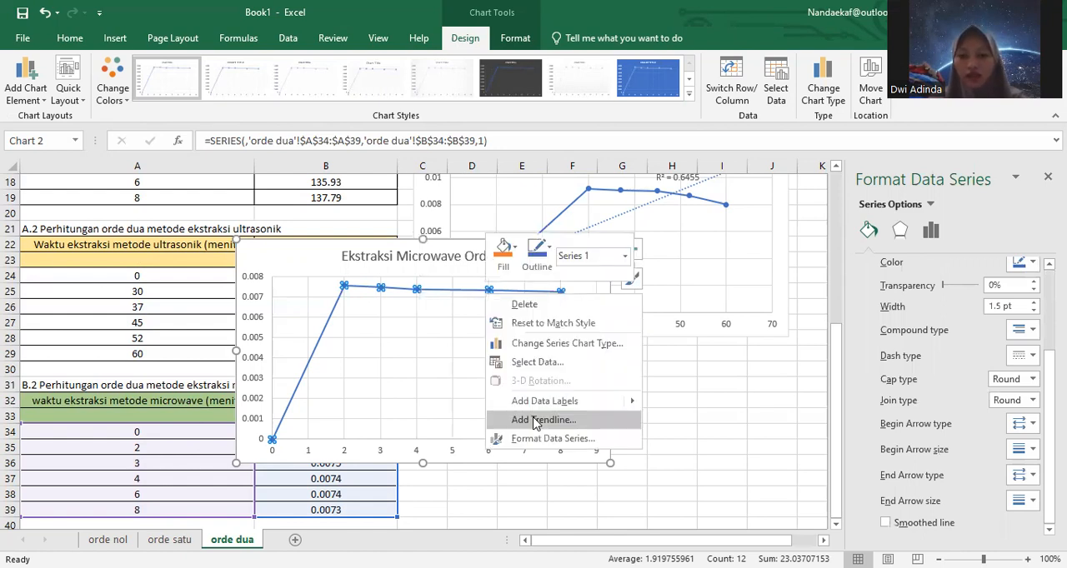
{"action": "left_click", "coordinate": [543, 420]}
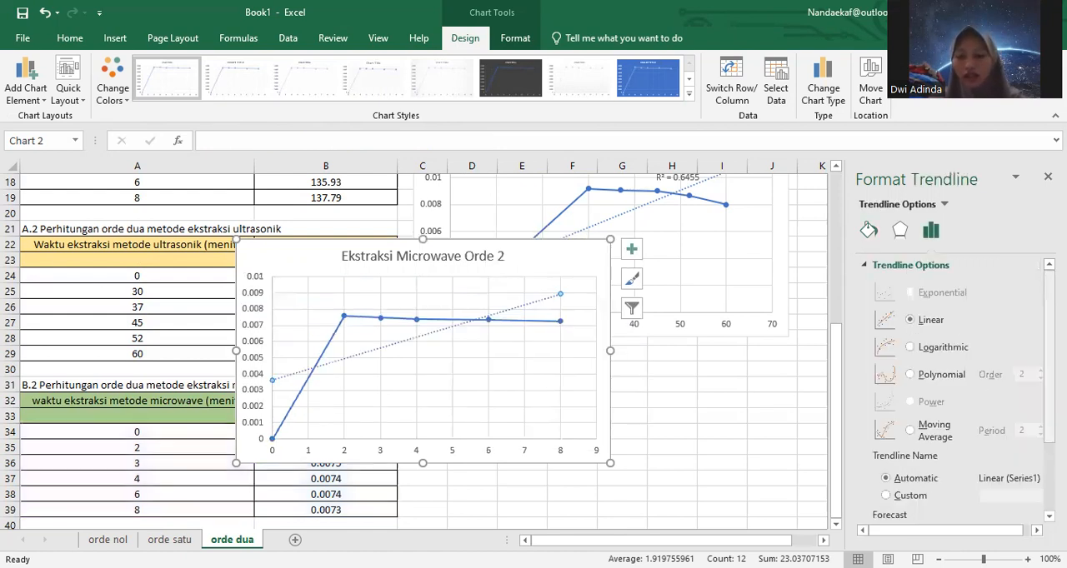
{"action": "scroll", "coordinate": [950, 391], "scroll_direction": "down", "scroll_amount": 3}
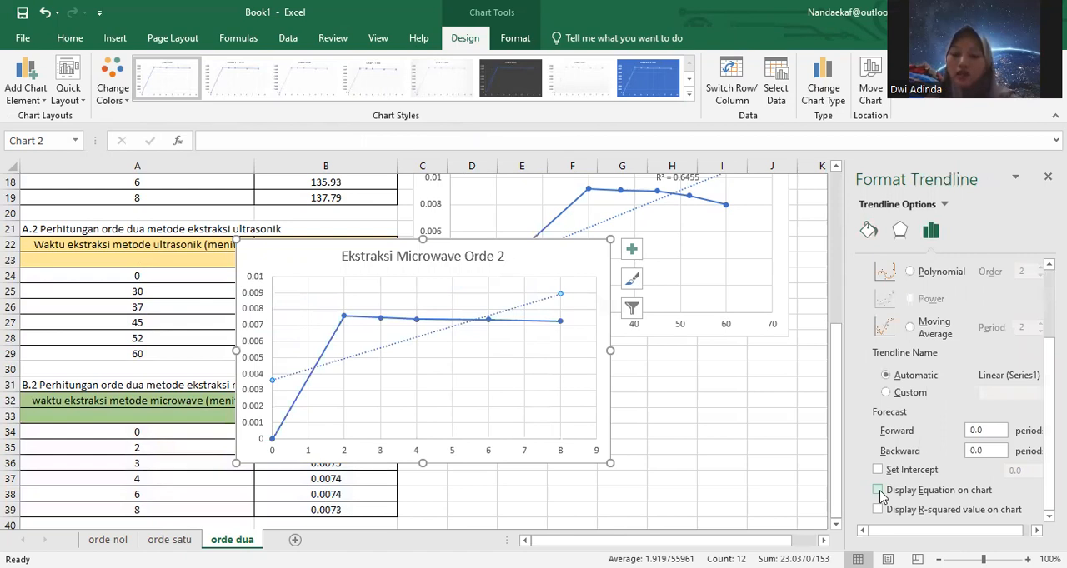
{"action": "left_click", "coordinate": [879, 492]}
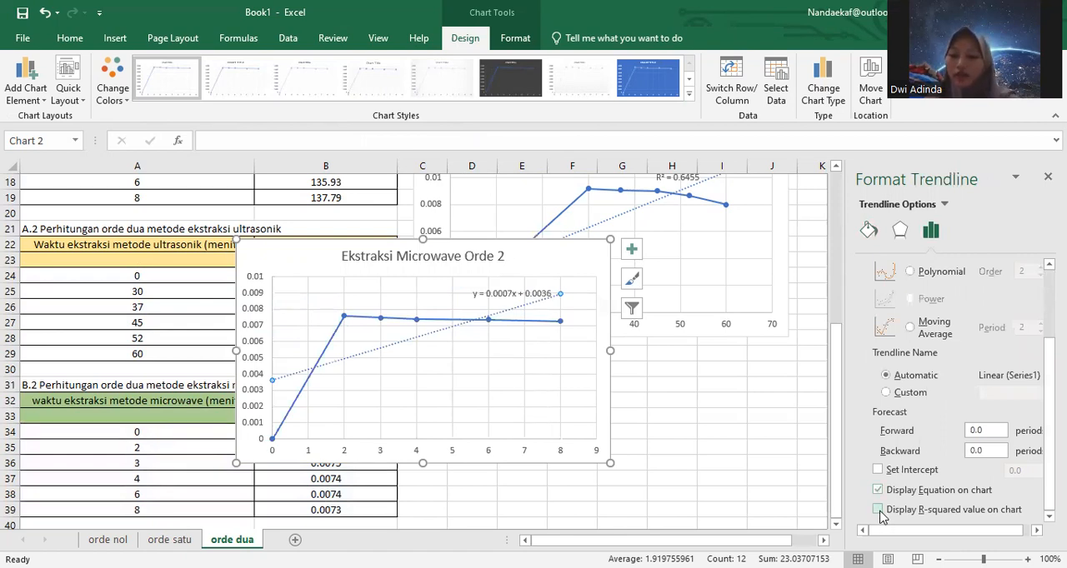
{"action": "left_click", "coordinate": [879, 510]}
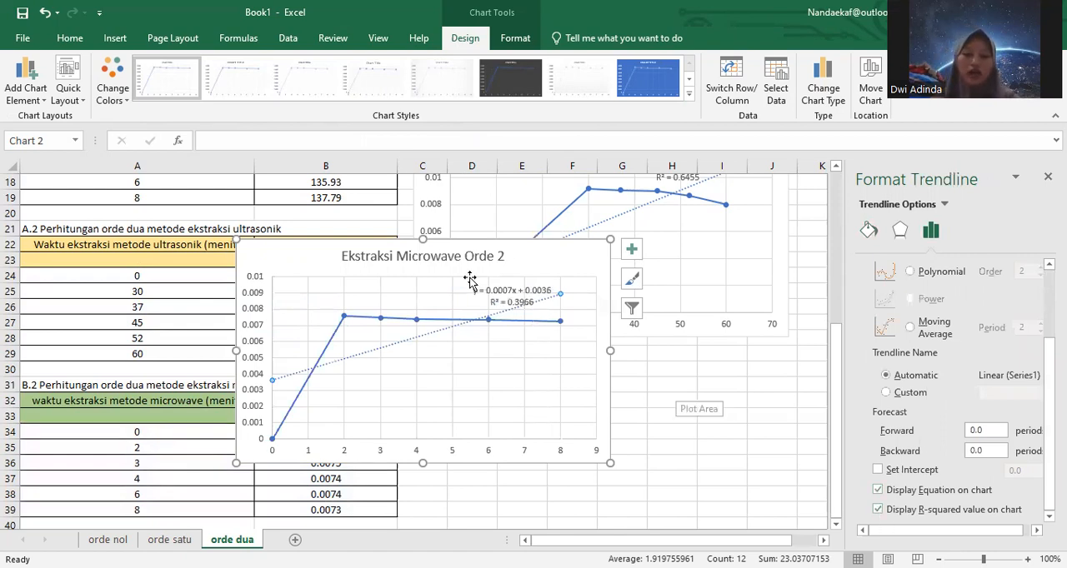
Step: Move the microwave chart off the tables to just below the ultrasonic chart, beside the second-order microwave table
{"action": "left_click_drag", "start_coordinate": [648, 351], "coordinate": [626, 386]}
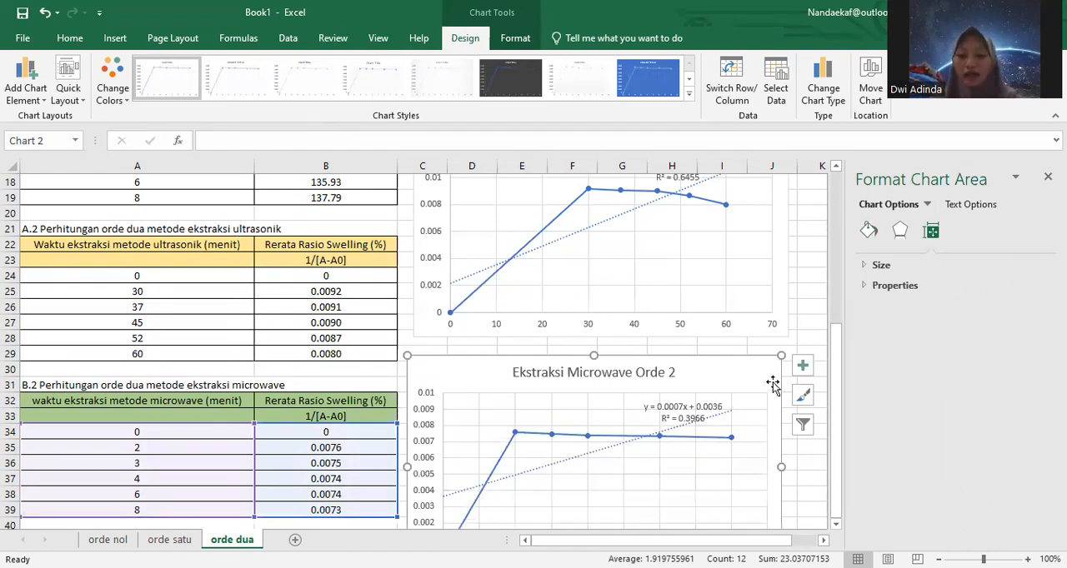
{"action": "left_click_drag", "start_coordinate": [840, 381], "coordinate": [836, 328]}
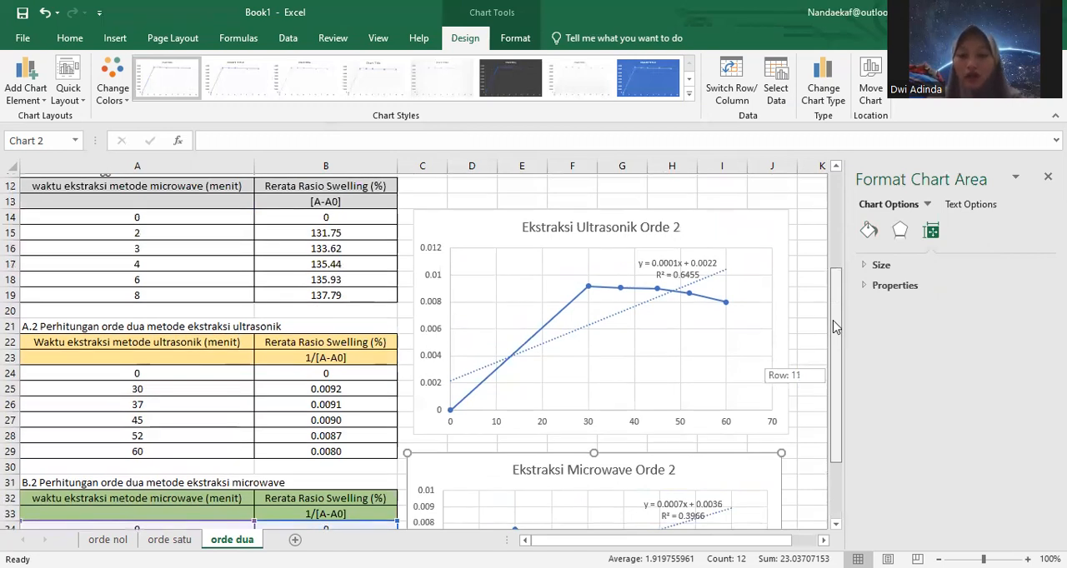
{"action": "left_click_drag", "start_coordinate": [836, 327], "coordinate": [837, 408]}
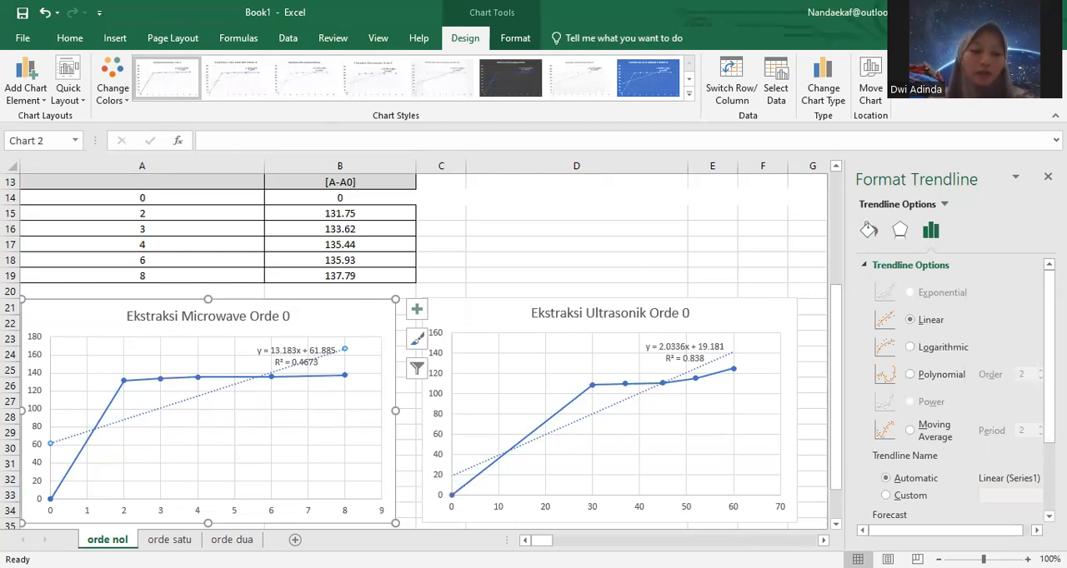
Step: Compare the trendline equations and R-squared values of the ultrasonic and microwave charts across the orde nol, orde satu and orde dua sheets
{"action": "left_click", "coordinate": [188, 541]}
{"action": "key", "text": "Escape"}
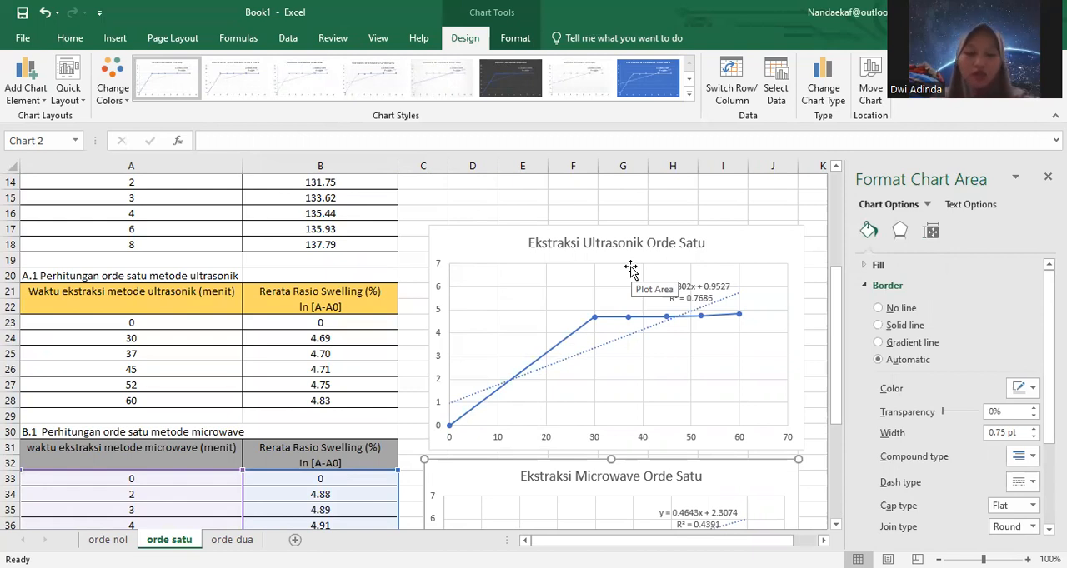
{"action": "left_click", "coordinate": [237, 541]}
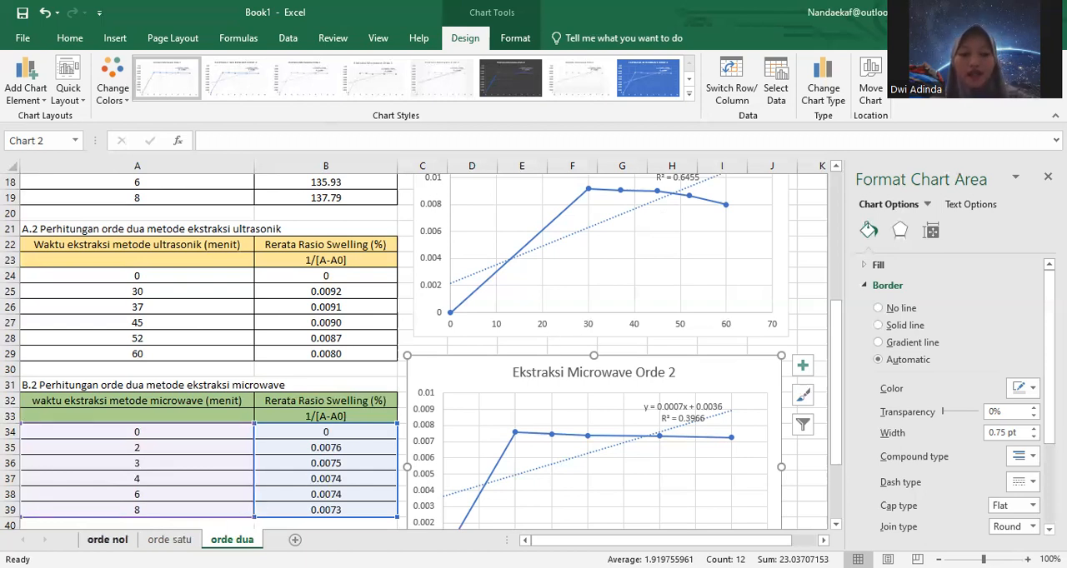
{"action": "left_click", "coordinate": [108, 540]}
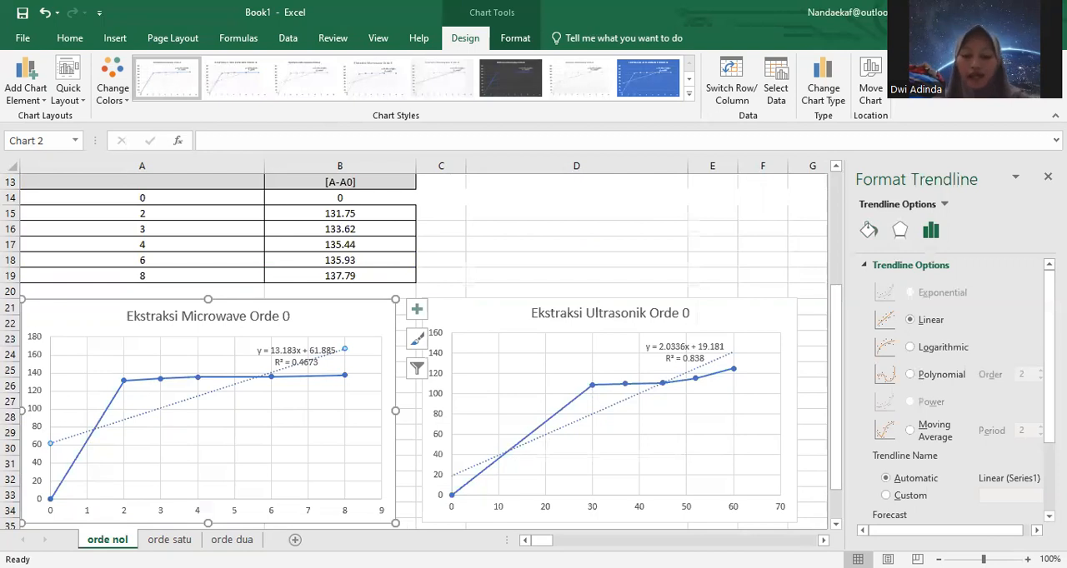
{"action": "left_click", "coordinate": [162, 541]}
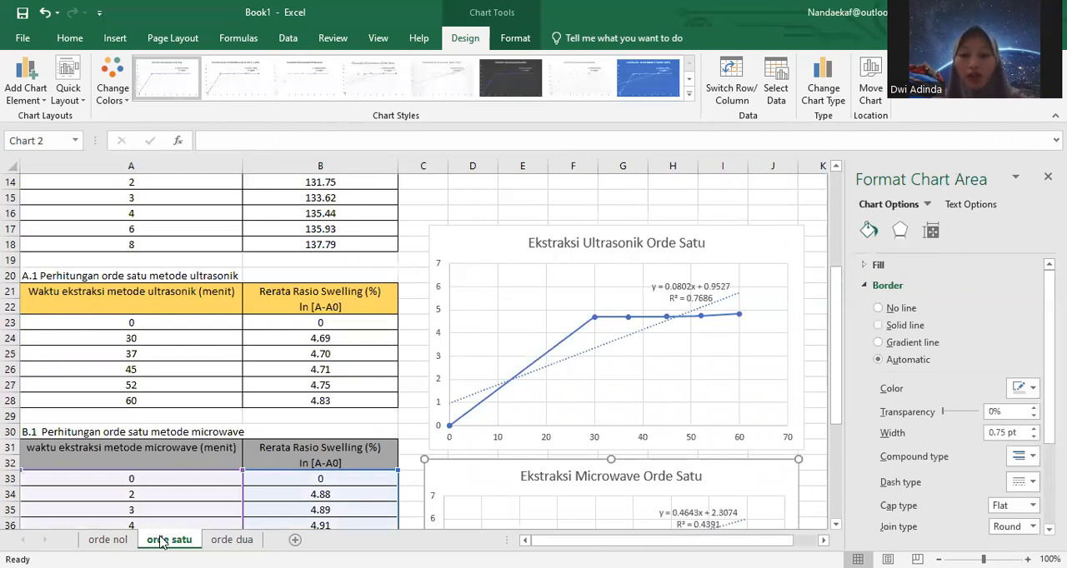
{"action": "left_click", "coordinate": [225, 540]}
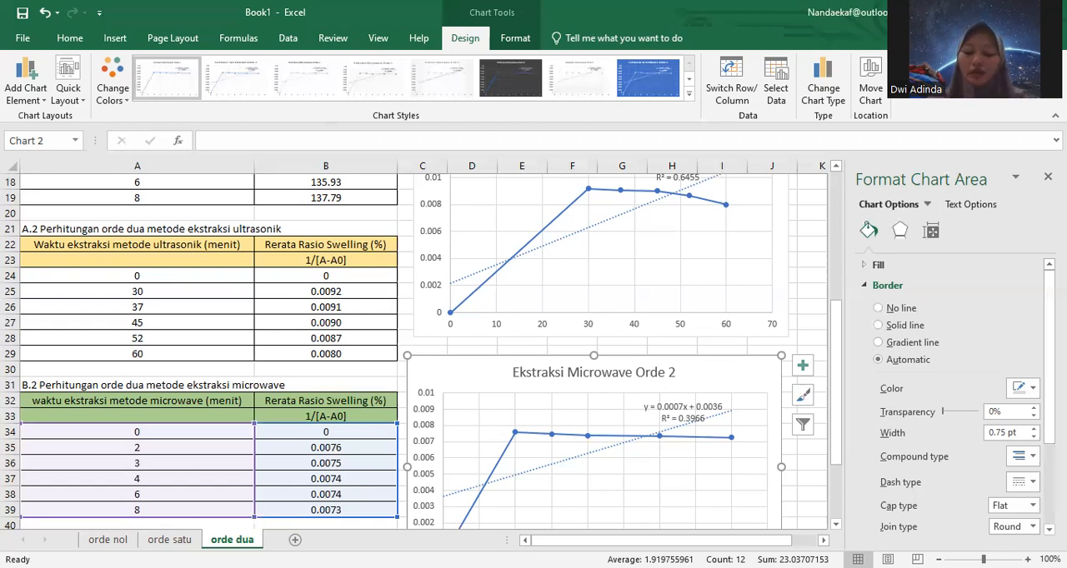
{"action": "left_click", "coordinate": [803, 424]}
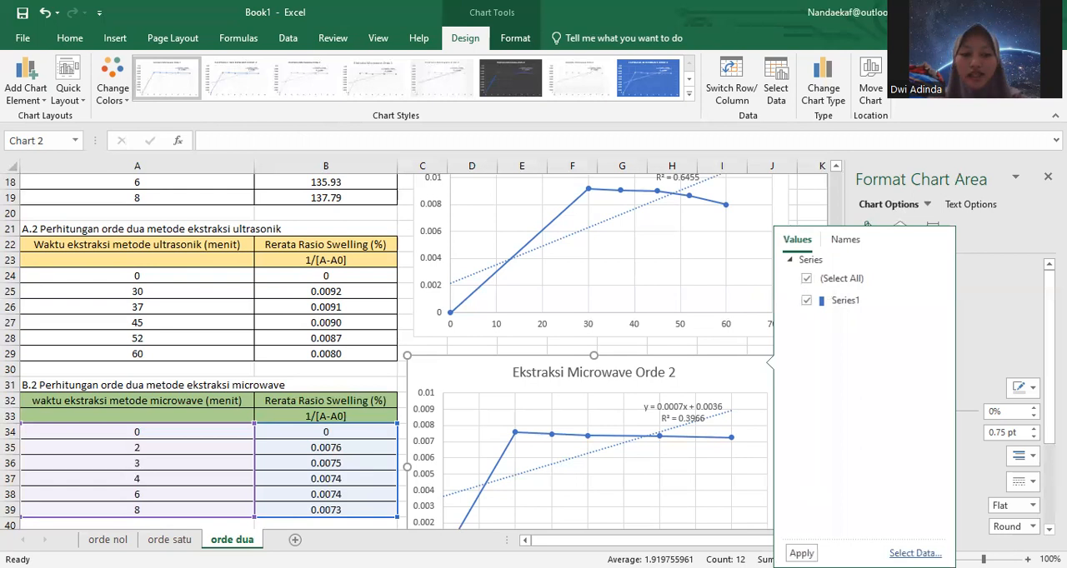
{"action": "left_click", "coordinate": [107, 540]}
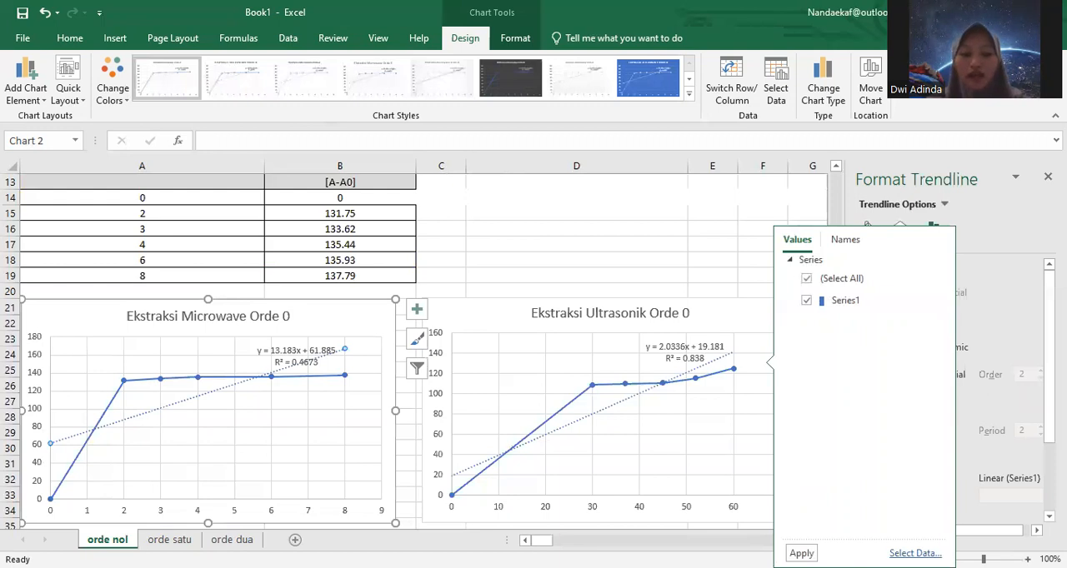
{"action": "left_click", "coordinate": [167, 540]}
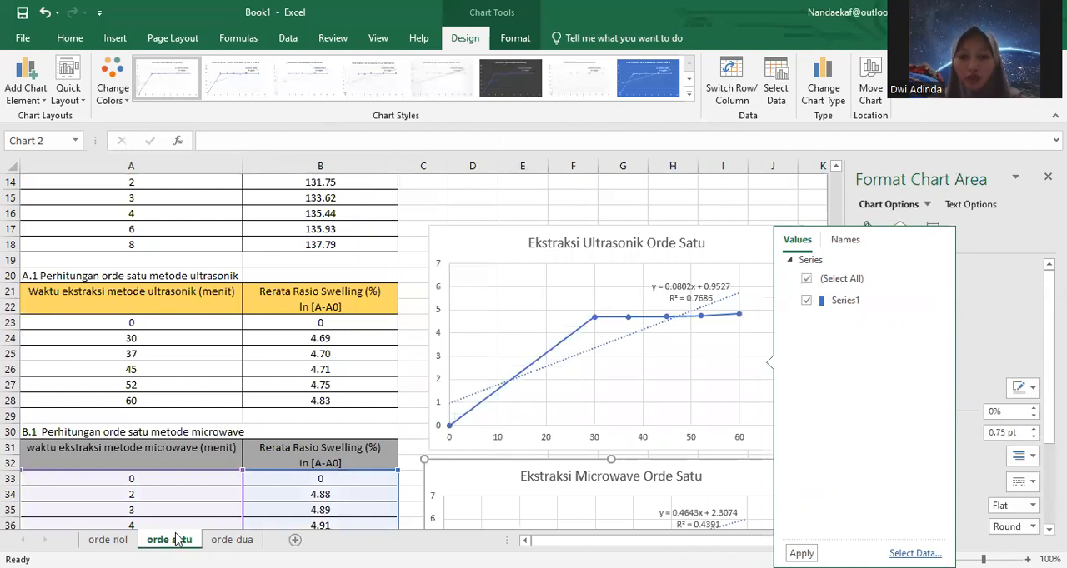
{"action": "left_click", "coordinate": [228, 540]}
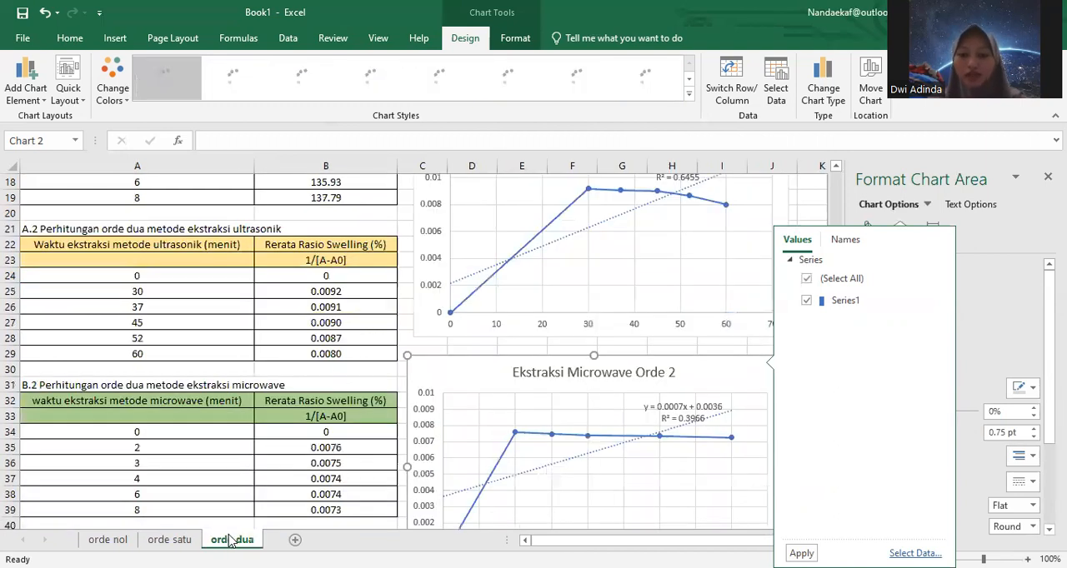